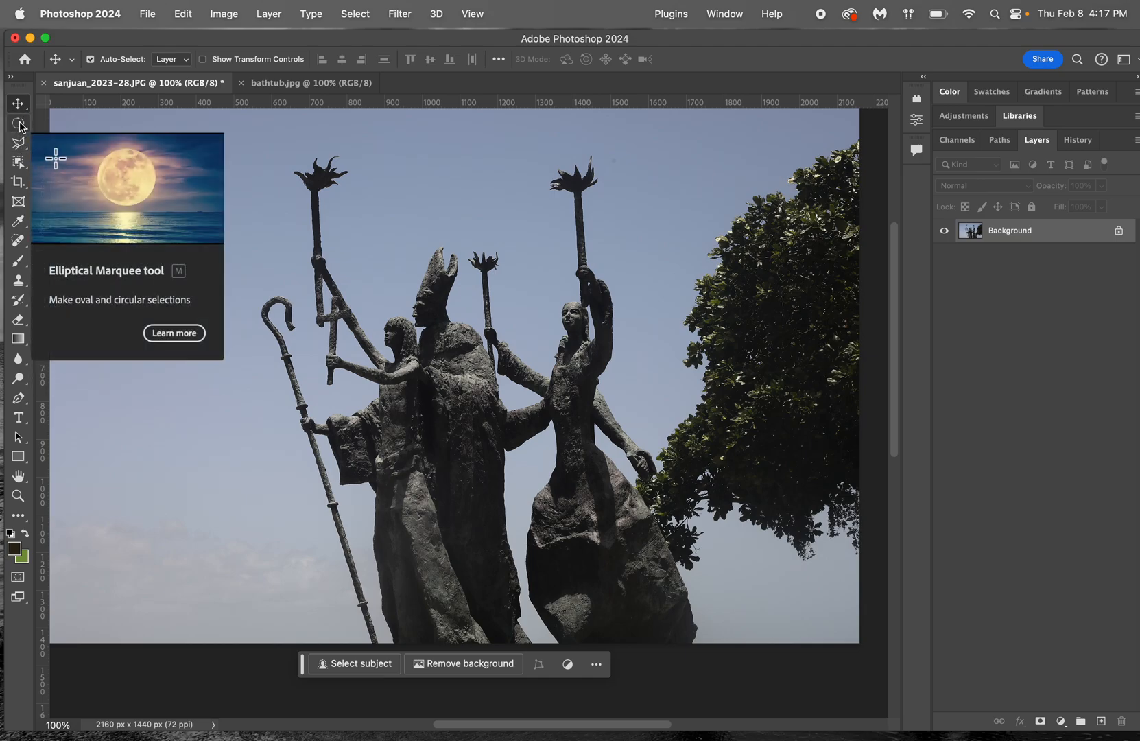
Draw a rectangular marquee selection from the sky beside the left torch down to the photo's bottom edge, covering the left statue
{"action": "left_click", "coordinate": [20, 124]}
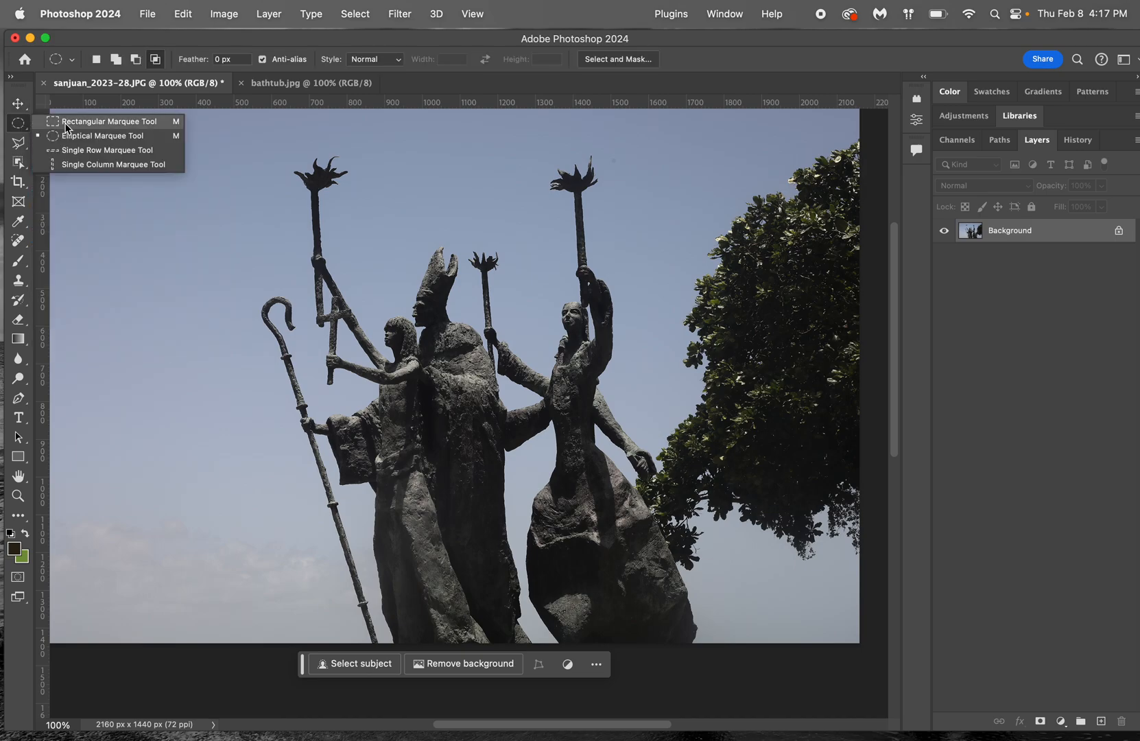
{"action": "left_click", "coordinate": [16, 127]}
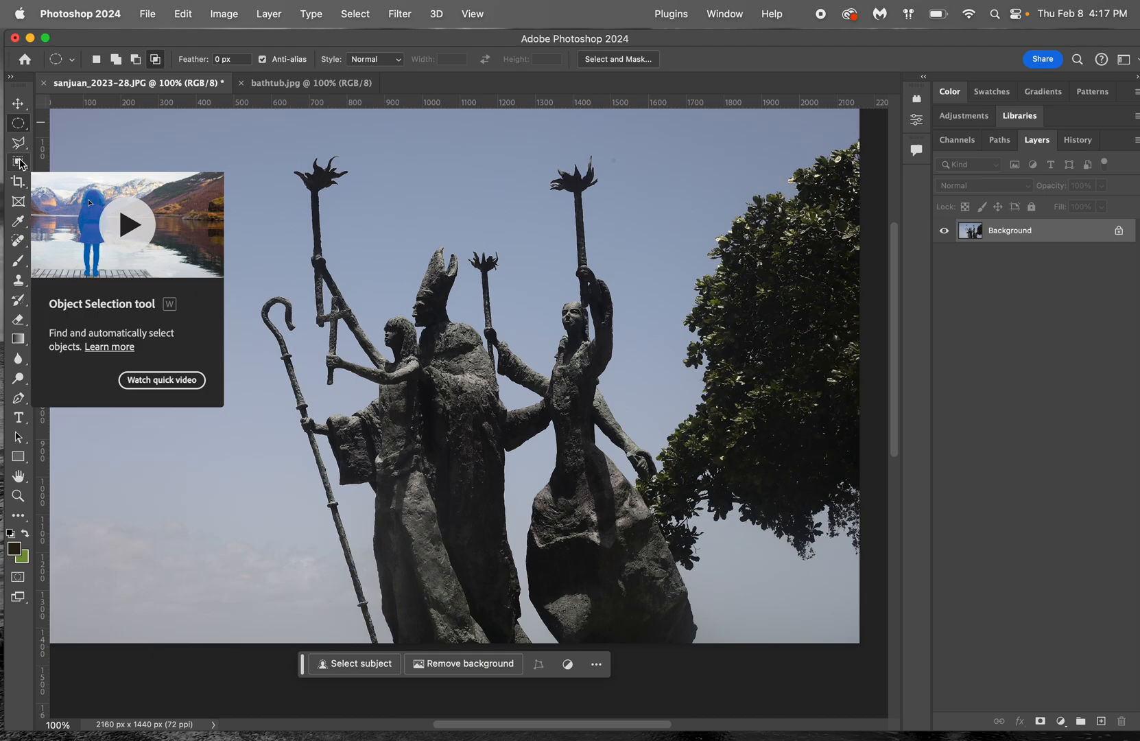
{"action": "left_click", "coordinate": [23, 127]}
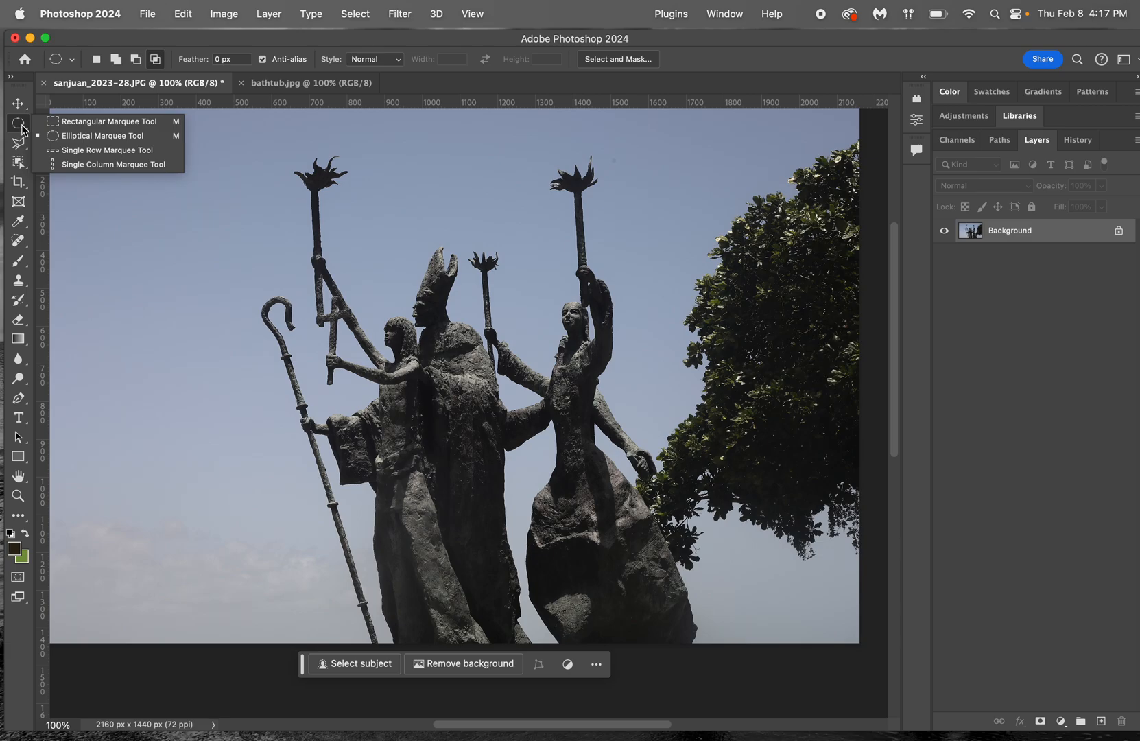
{"action": "left_click", "coordinate": [81, 121]}
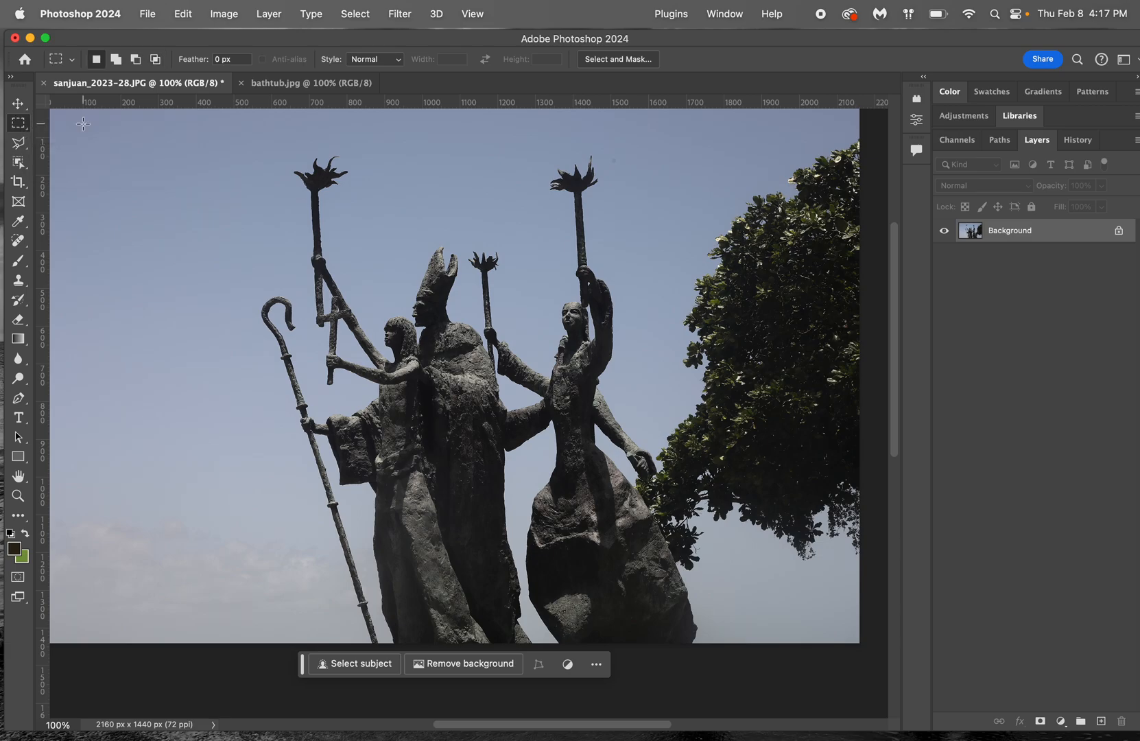
{"action": "left_click", "coordinate": [28, 132]}
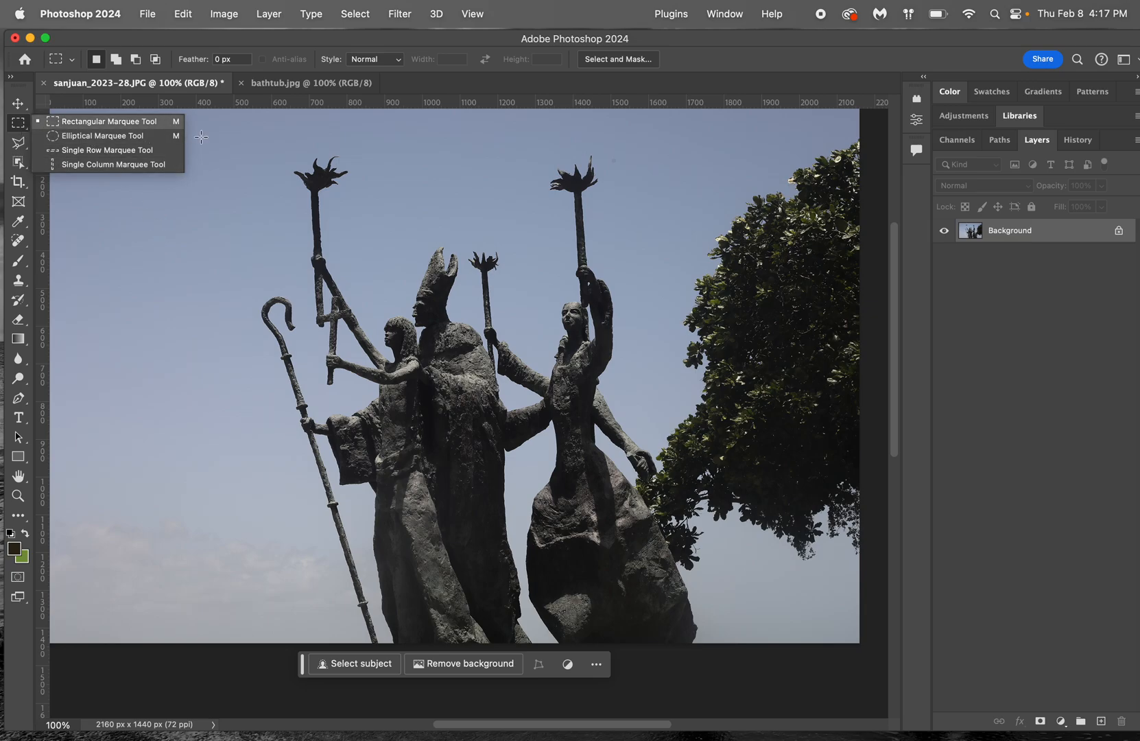
{"action": "left_click", "coordinate": [215, 144]}
{"action": "left_click_drag", "start_coordinate": [152, 138], "coordinate": [418, 676]}
Add an overlapping rectangle across the bishop statue's head and upper body to the marquee selection, and deselect everything
{"action": "key", "text": "shift"}
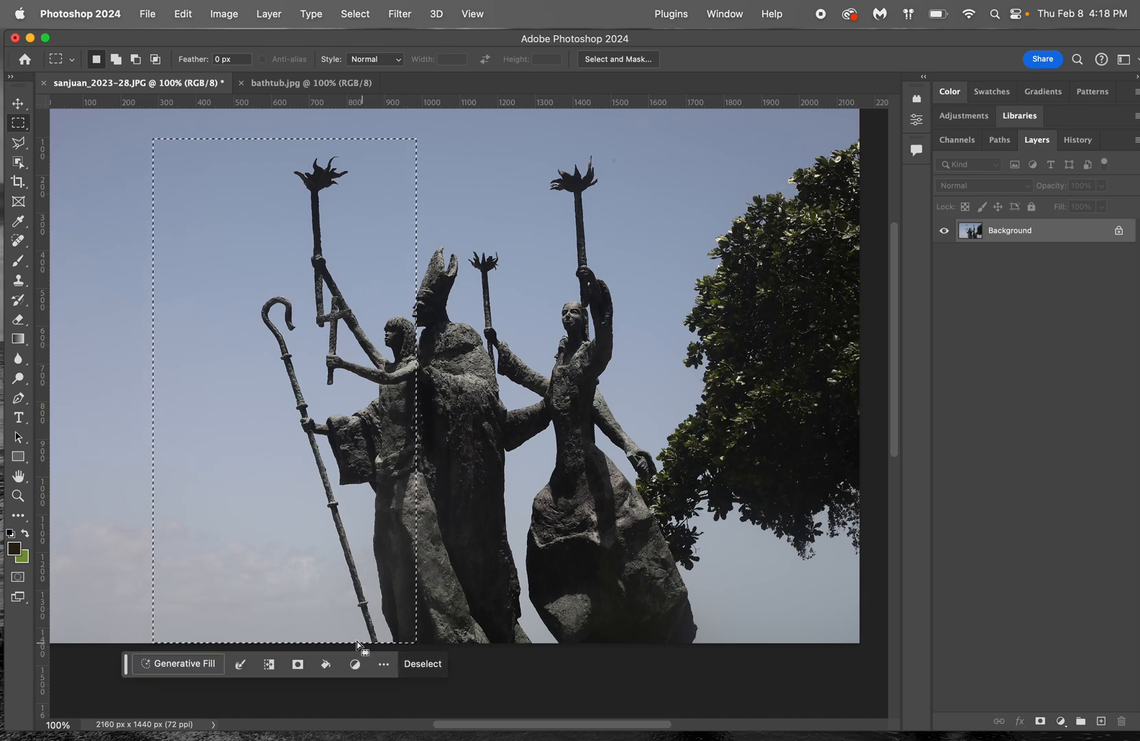
{"action": "key", "text": "shift"}
{"action": "left_click_drag", "start_coordinate": [224, 272], "coordinate": [513, 427]}
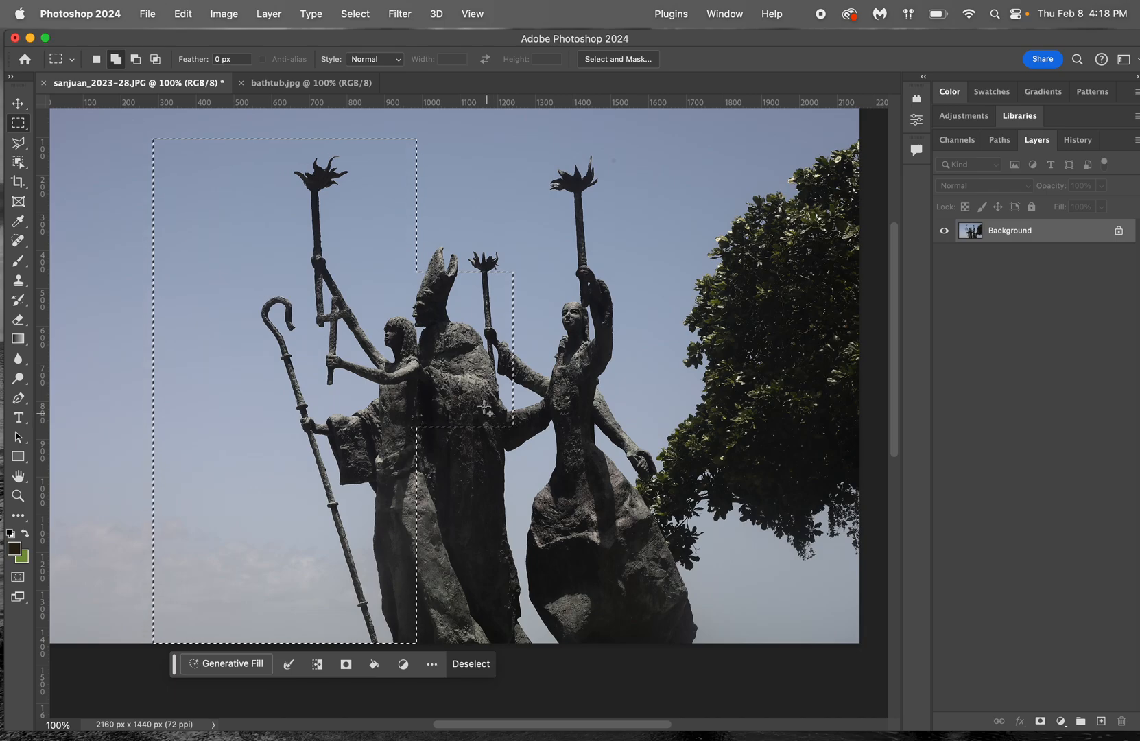
{"action": "left_click", "coordinate": [118, 60]}
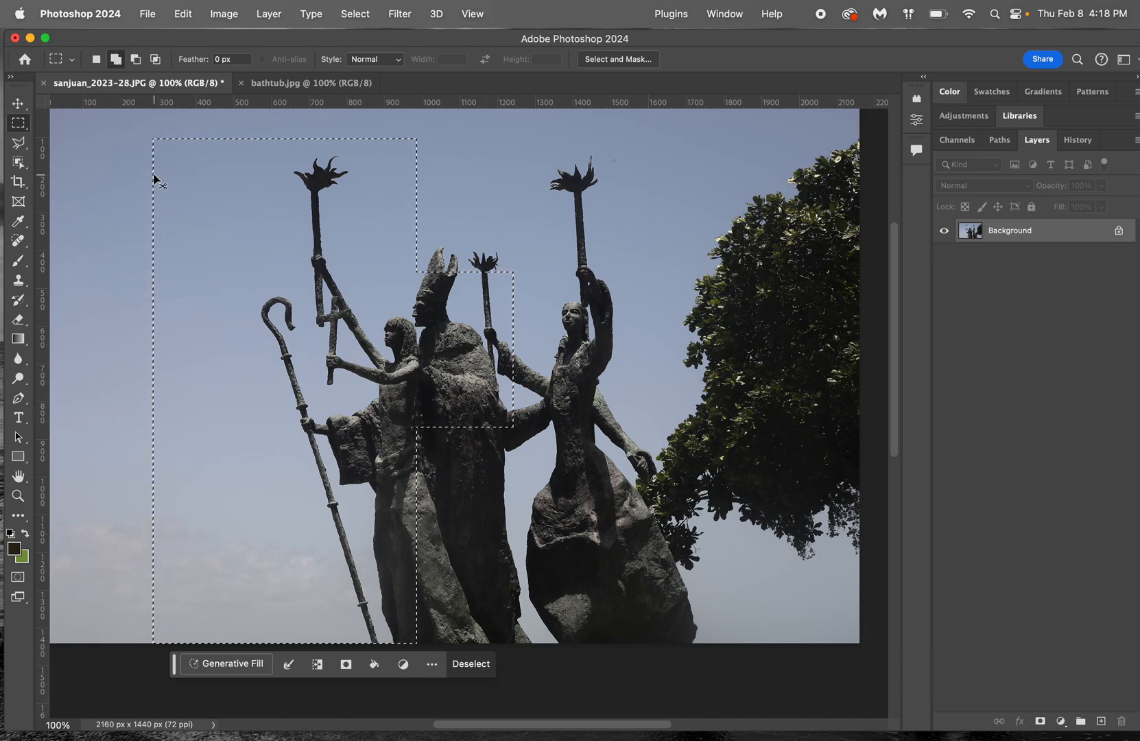
{"action": "key", "text": "super+d"}
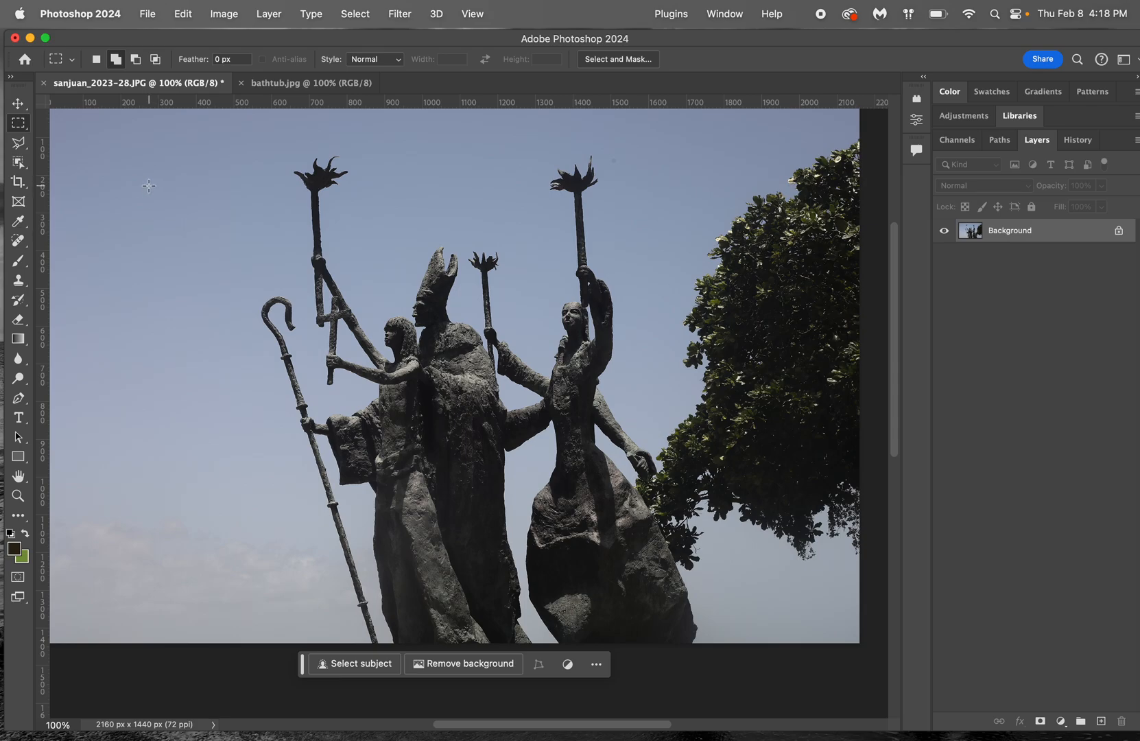
Select a rectangle of sky beside the left torch, subtract a small circle from its inside, and clear the selection
{"action": "left_click_drag", "start_coordinate": [150, 184], "coordinate": [335, 375]}
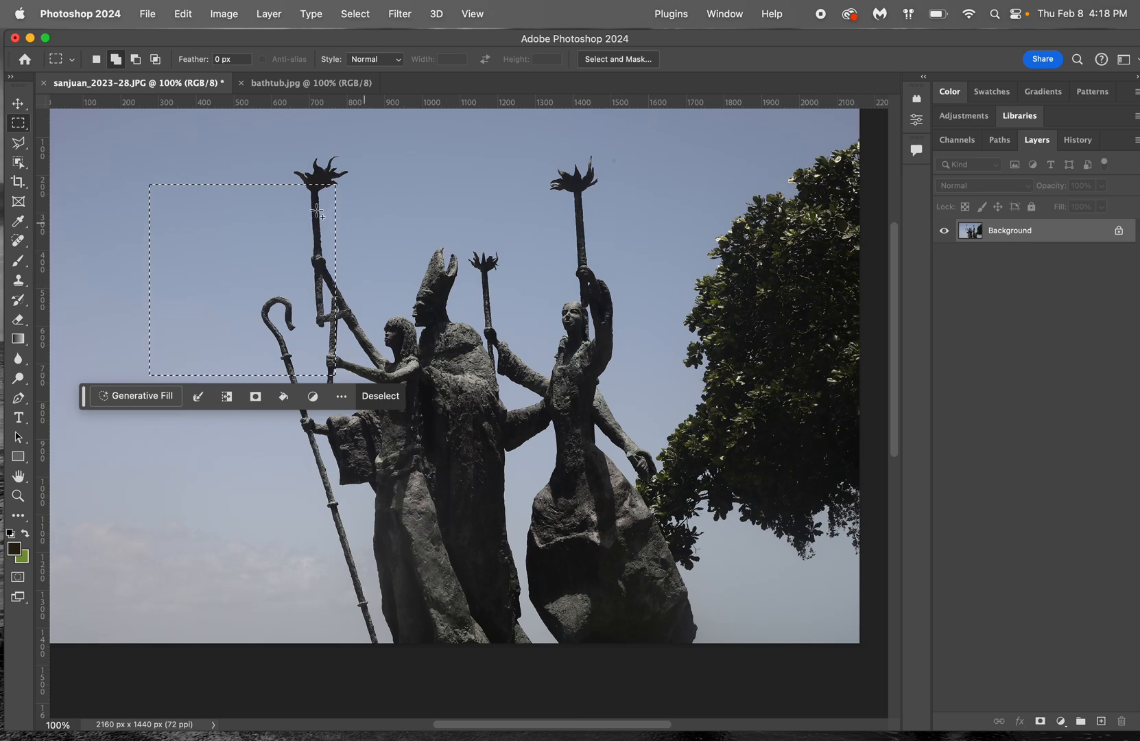
{"action": "right_click", "coordinate": [18, 131]}
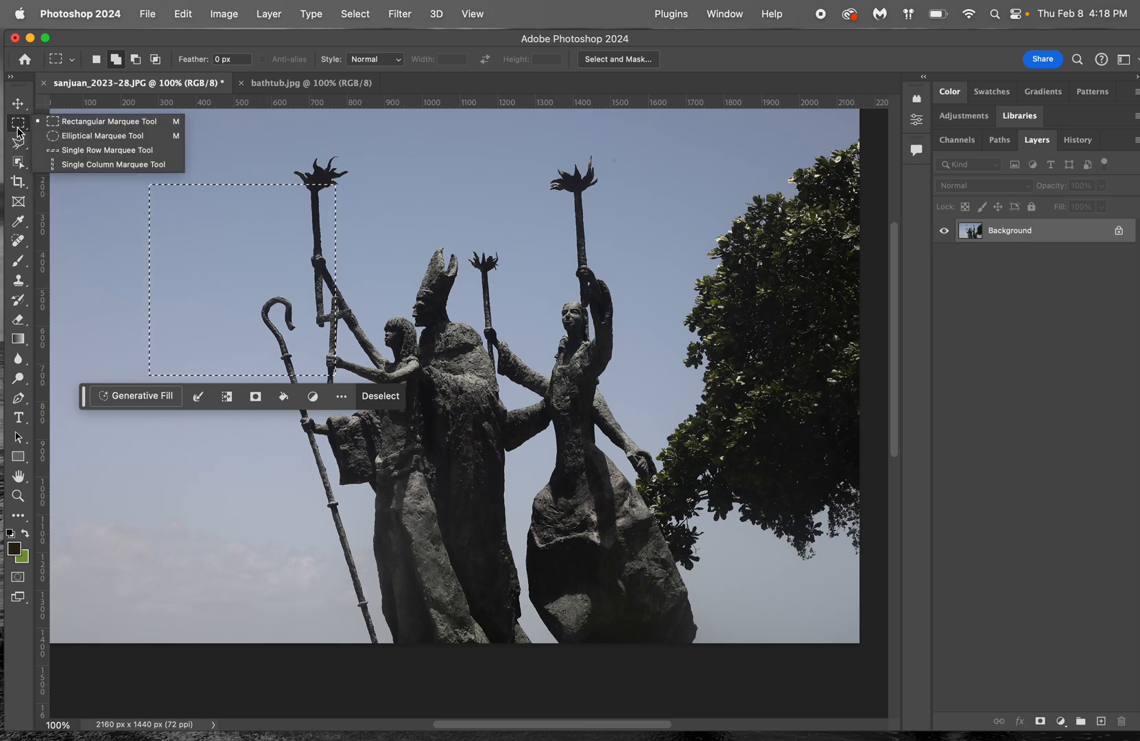
{"action": "left_click", "coordinate": [80, 136]}
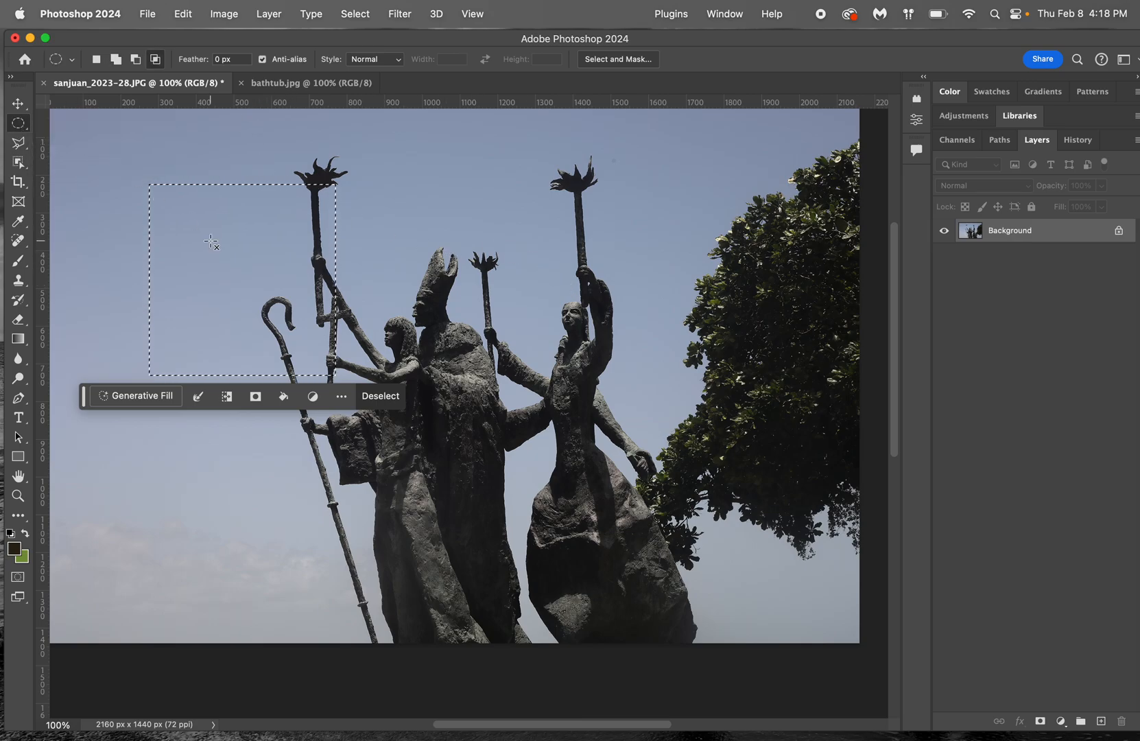
{"action": "left_click", "coordinate": [136, 59]}
{"action": "left_click_drag", "start_coordinate": [234, 260], "coordinate": [343, 297]}
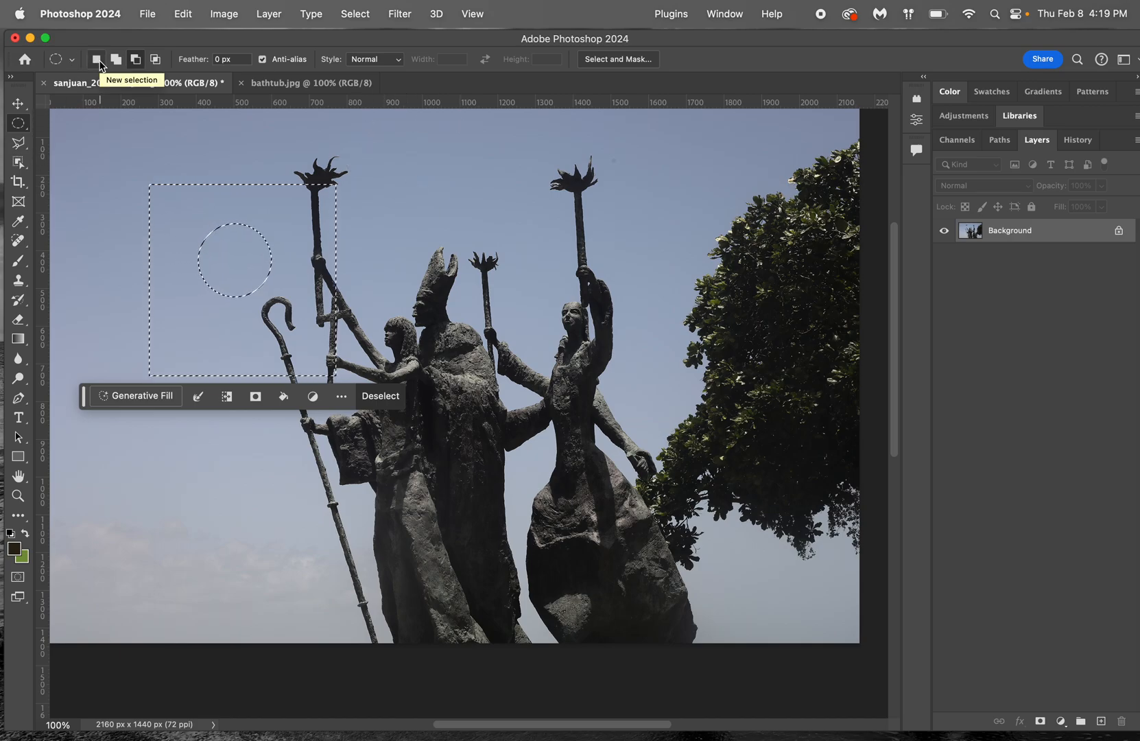
{"action": "key", "text": "super+d"}
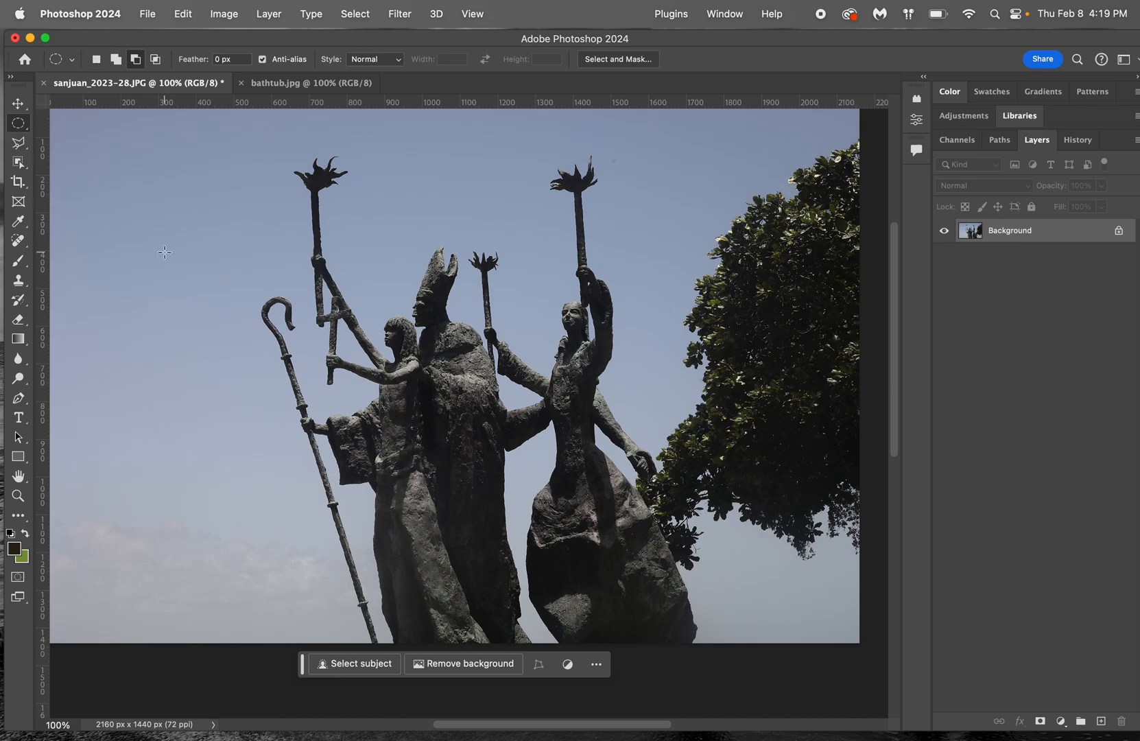
Subtract an overlapping ellipse from a tall oval selection in the left sky, and replace the result with a new, flatter ellipse
{"action": "left_click_drag", "start_coordinate": [136, 208], "coordinate": [222, 339]}
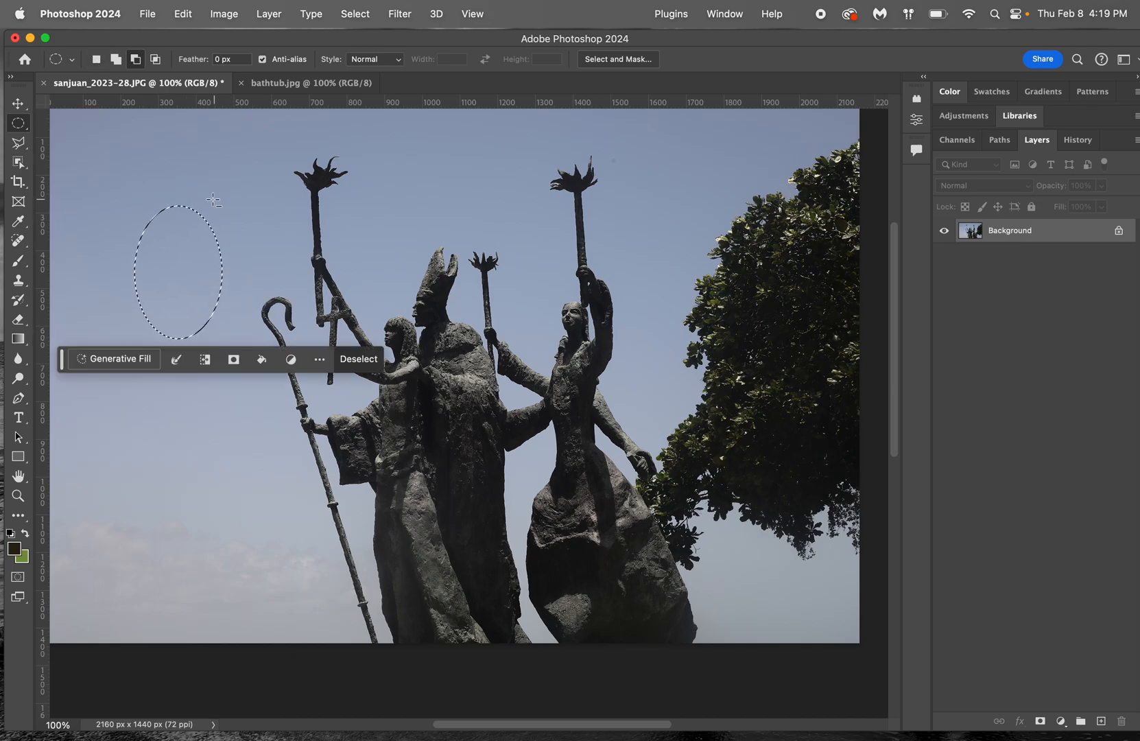
{"action": "left_click_drag", "start_coordinate": [148, 171], "coordinate": [236, 271]}
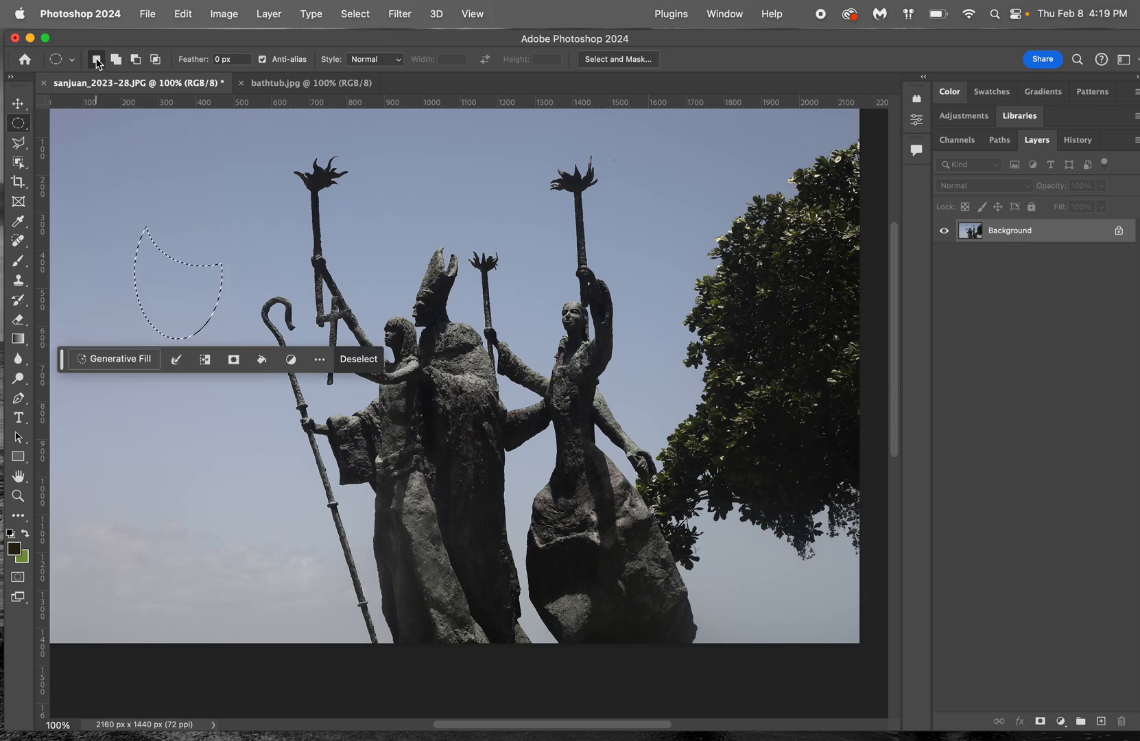
{"action": "left_click_drag", "start_coordinate": [134, 135], "coordinate": [236, 199]}
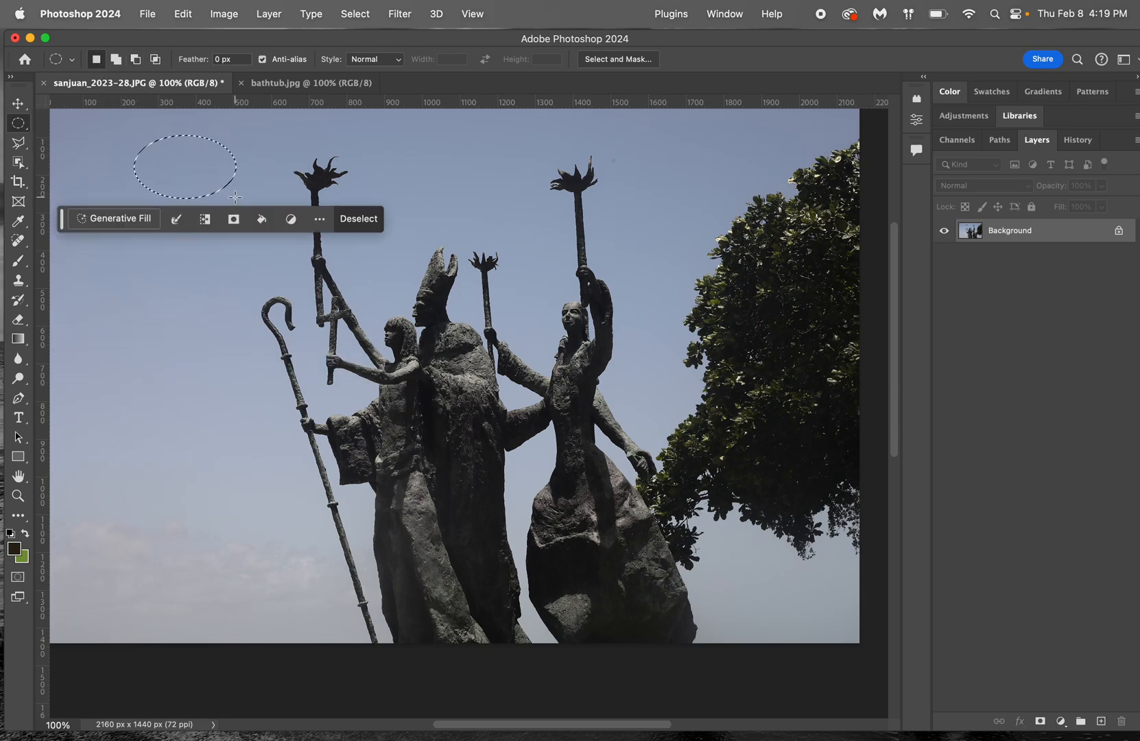
Build a snowman-shaped selection in the left sky from three overlapping ellipses stacked from the largest up to the smallest
{"action": "left_click_drag", "start_coordinate": [108, 285], "coordinate": [244, 393]}
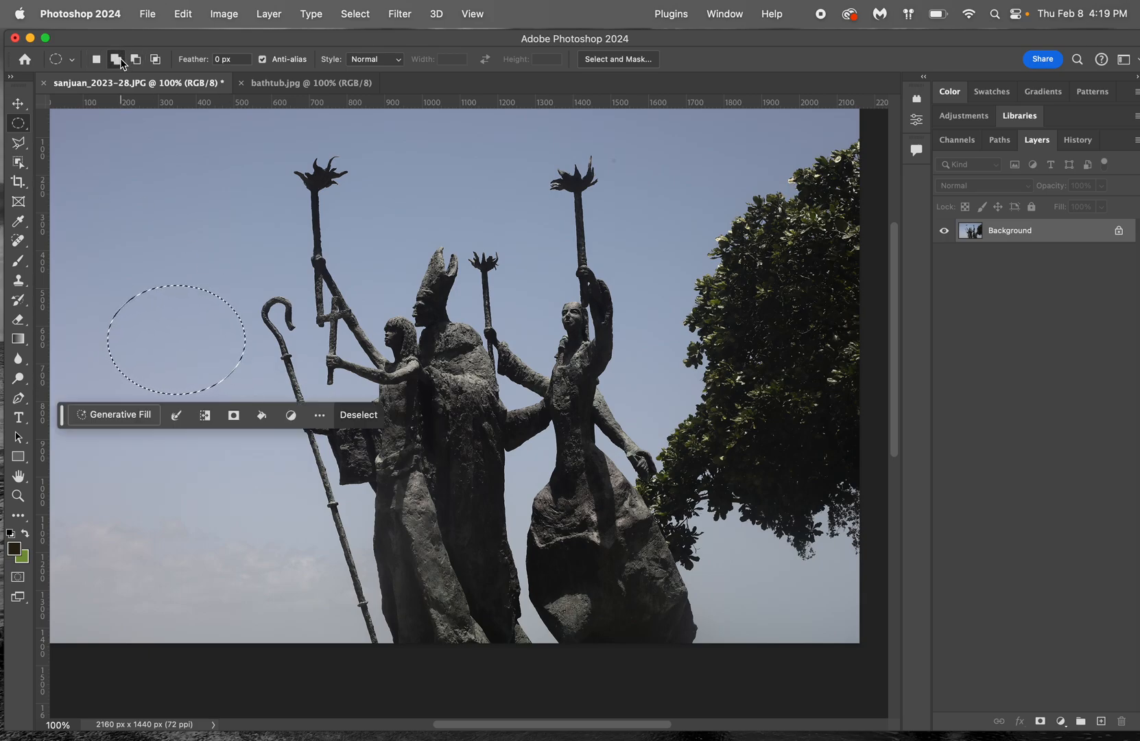
{"action": "left_click_drag", "start_coordinate": [125, 224], "coordinate": [250, 317]}
{"action": "left_click_drag", "start_coordinate": [168, 183], "coordinate": [243, 237]}
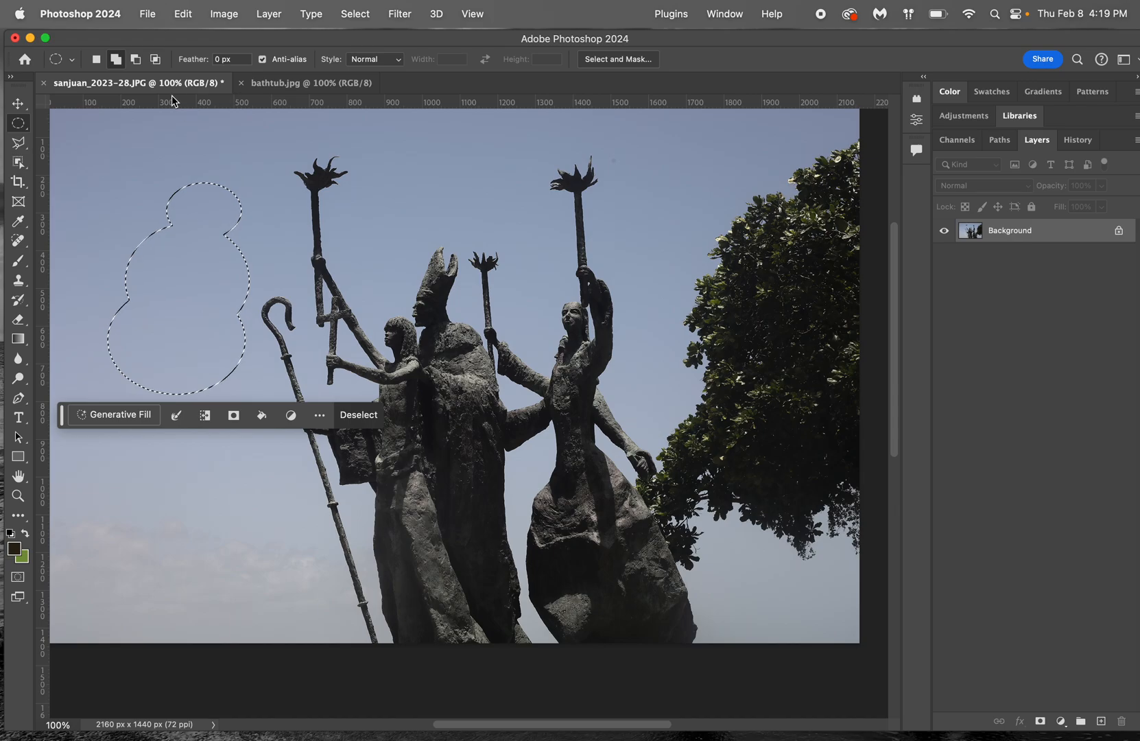
Subtract small ellipses from the snowman selection for two eyes and a mouth, and cut small notches into its body outline
{"action": "left_click", "coordinate": [137, 60]}
{"action": "left_click_drag", "start_coordinate": [191, 203], "coordinate": [218, 239]}
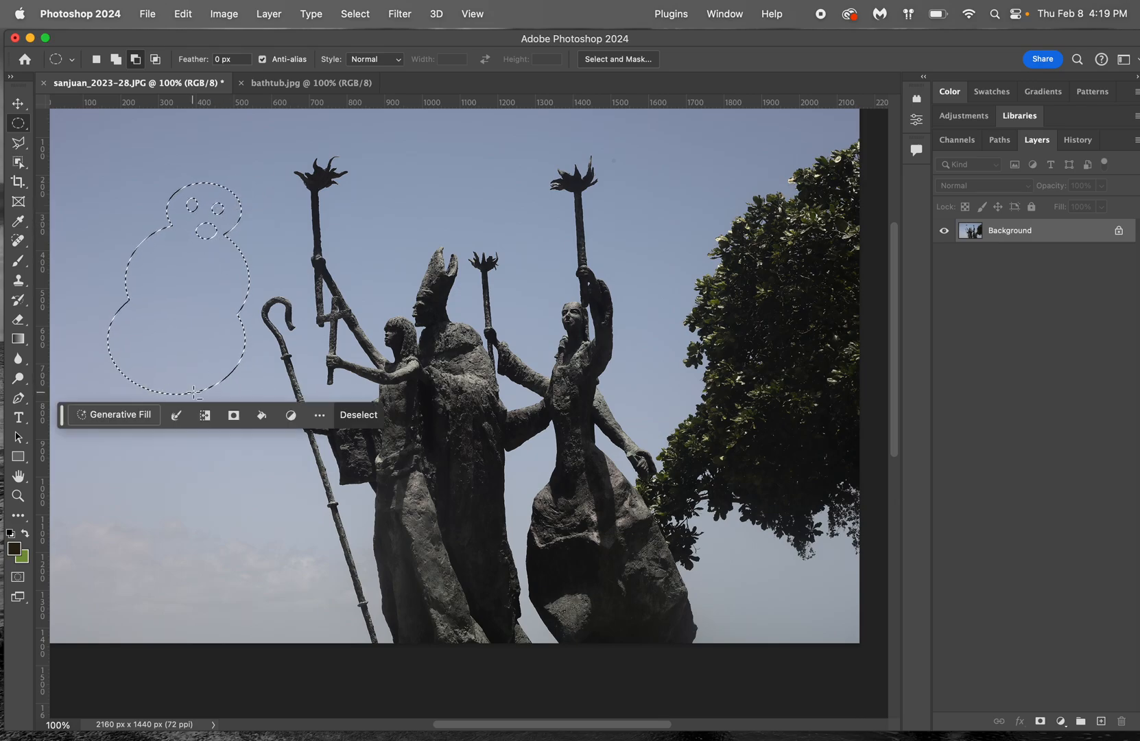
{"action": "left_click_drag", "start_coordinate": [201, 376], "coordinate": [230, 386]}
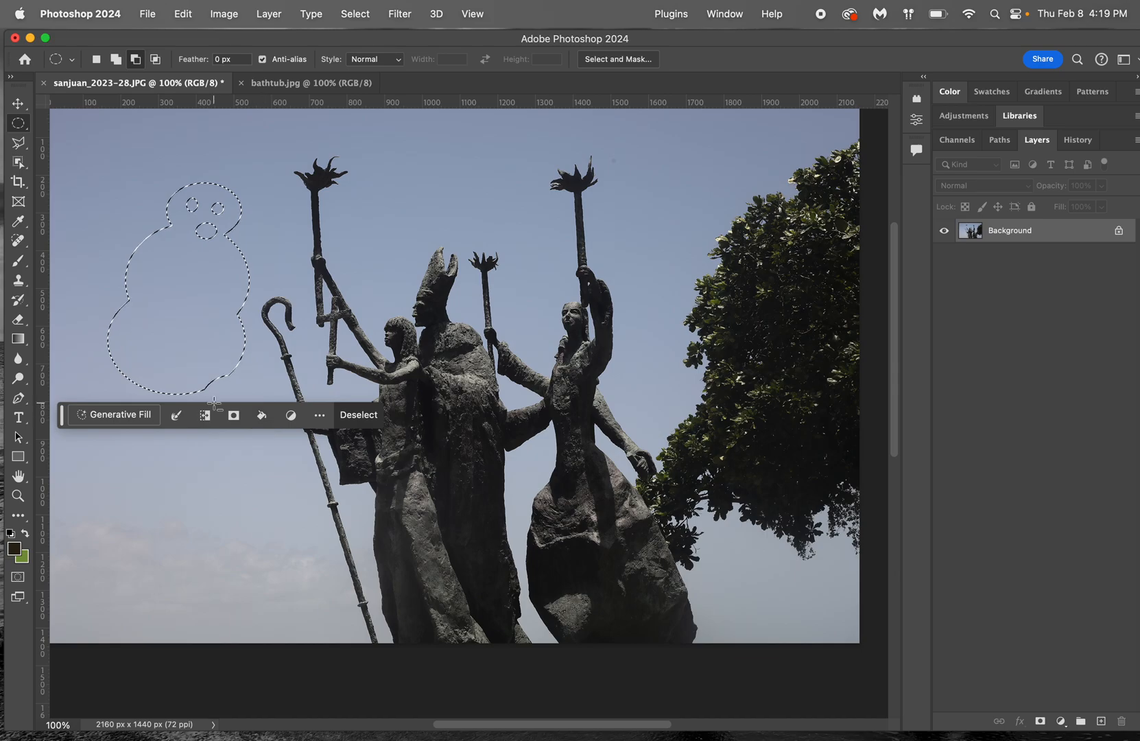
{"action": "left_click_drag", "start_coordinate": [126, 274], "coordinate": [145, 247]}
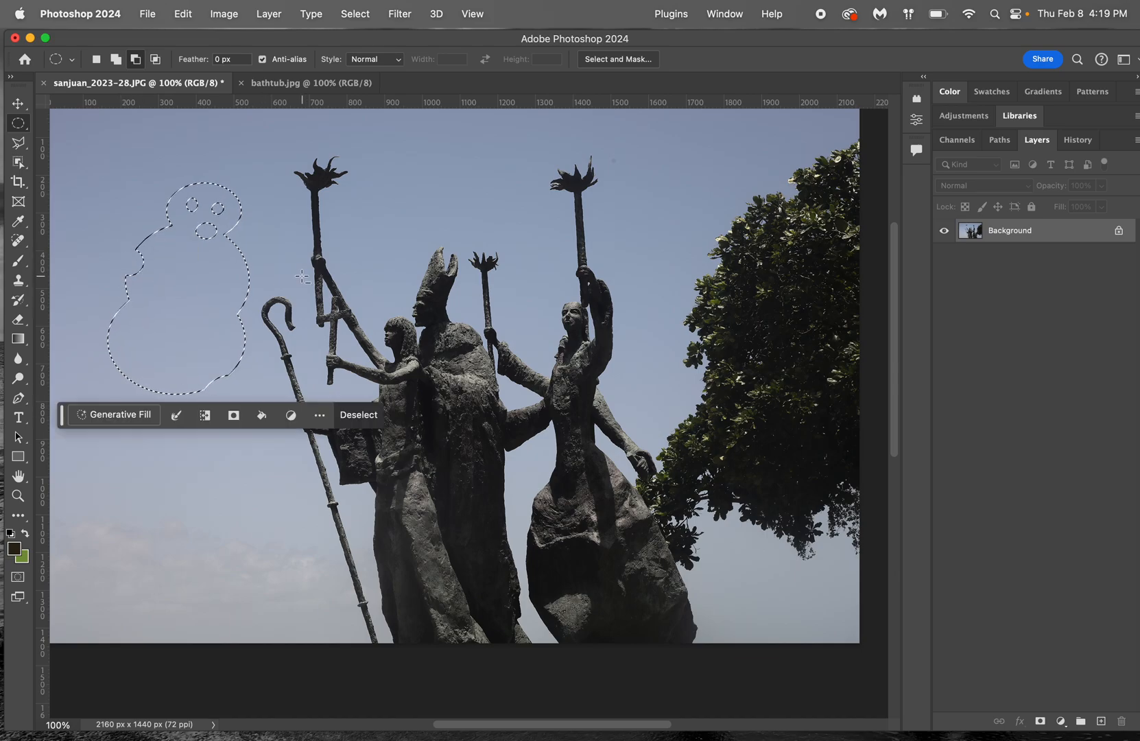
{"action": "left_click_drag", "start_coordinate": [249, 277], "coordinate": [267, 312]}
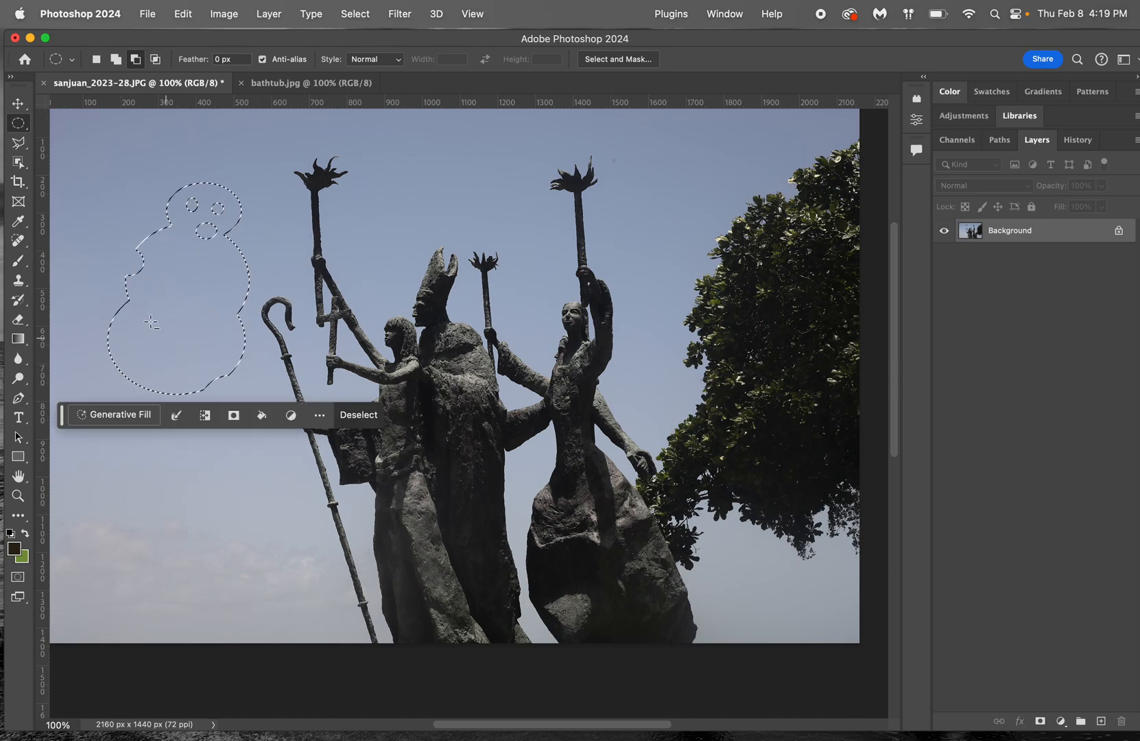
{"action": "left_click_drag", "start_coordinate": [135, 231], "coordinate": [153, 250]}
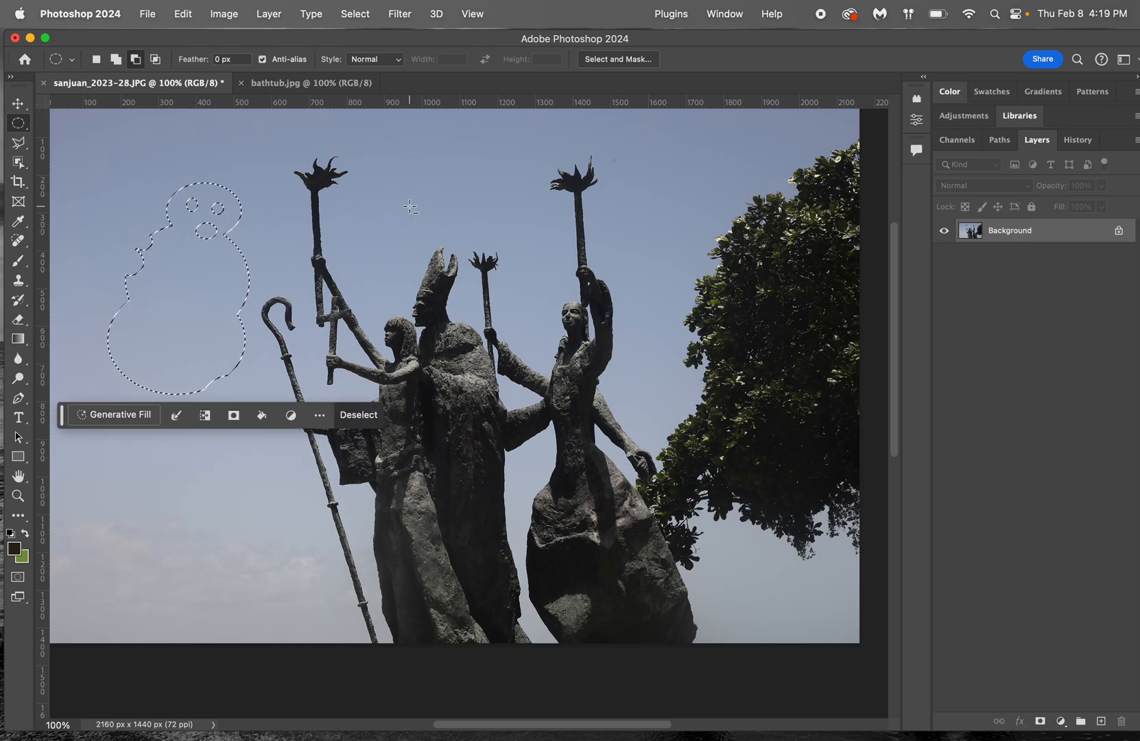
Intersect the snowman selection with a tall ellipse covering its left side
{"action": "left_click", "coordinate": [155, 59]}
{"action": "left_click_drag", "start_coordinate": [113, 174], "coordinate": [184, 371]}
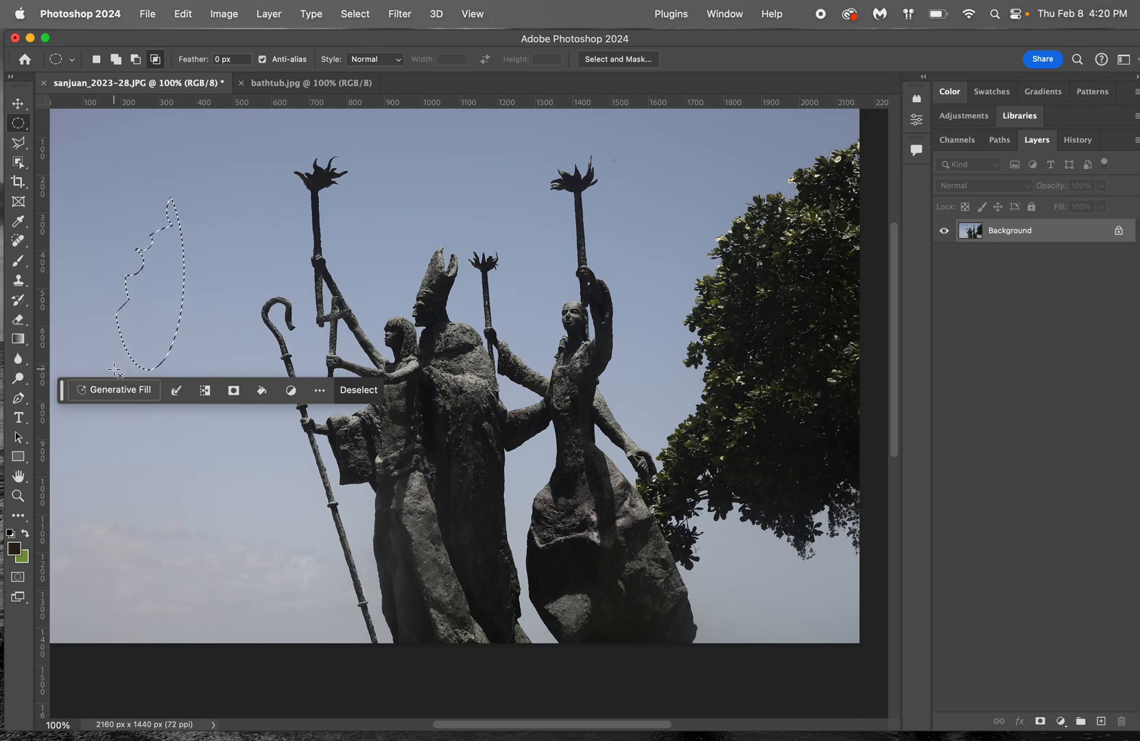
Clear the selection and trace a thin Lasso selection along the left edge of the bishop statue's hat at 300% zoom
{"action": "left_click", "coordinate": [22, 144]}
{"action": "left_click_drag", "start_coordinate": [22, 146], "coordinate": [72, 142]}
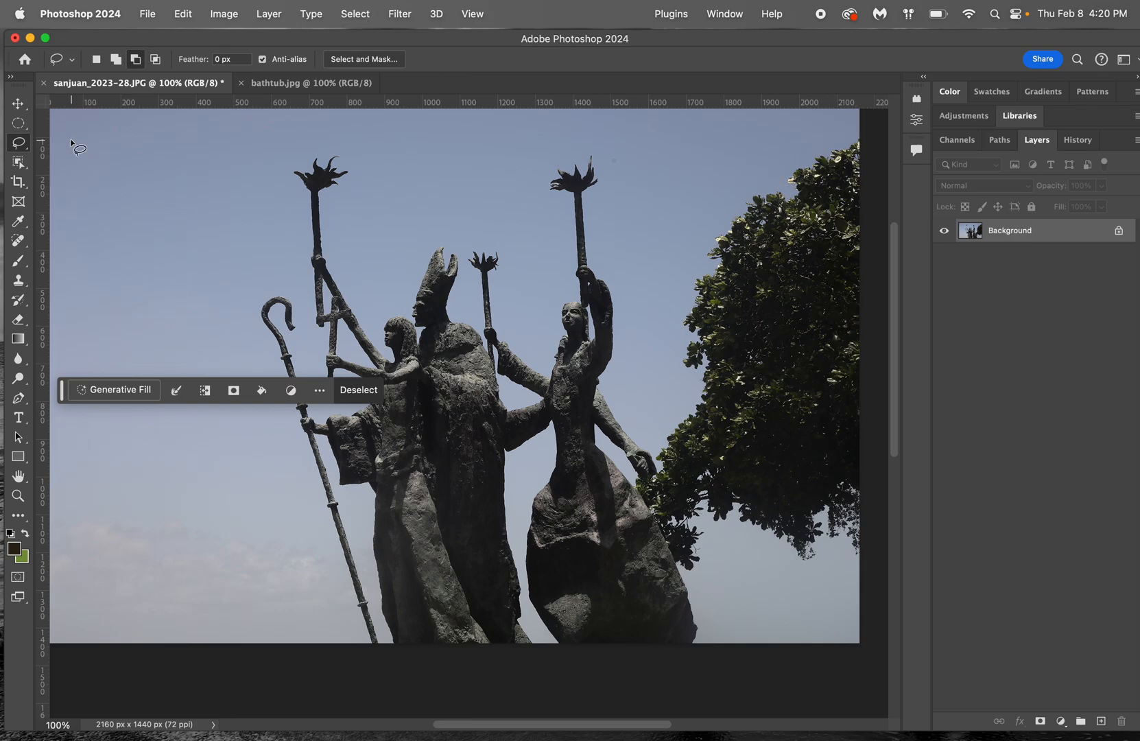
{"action": "left_click", "coordinate": [71, 142]}
{"action": "key", "text": "super+equal"}
{"action": "key", "text": "super+equal"}
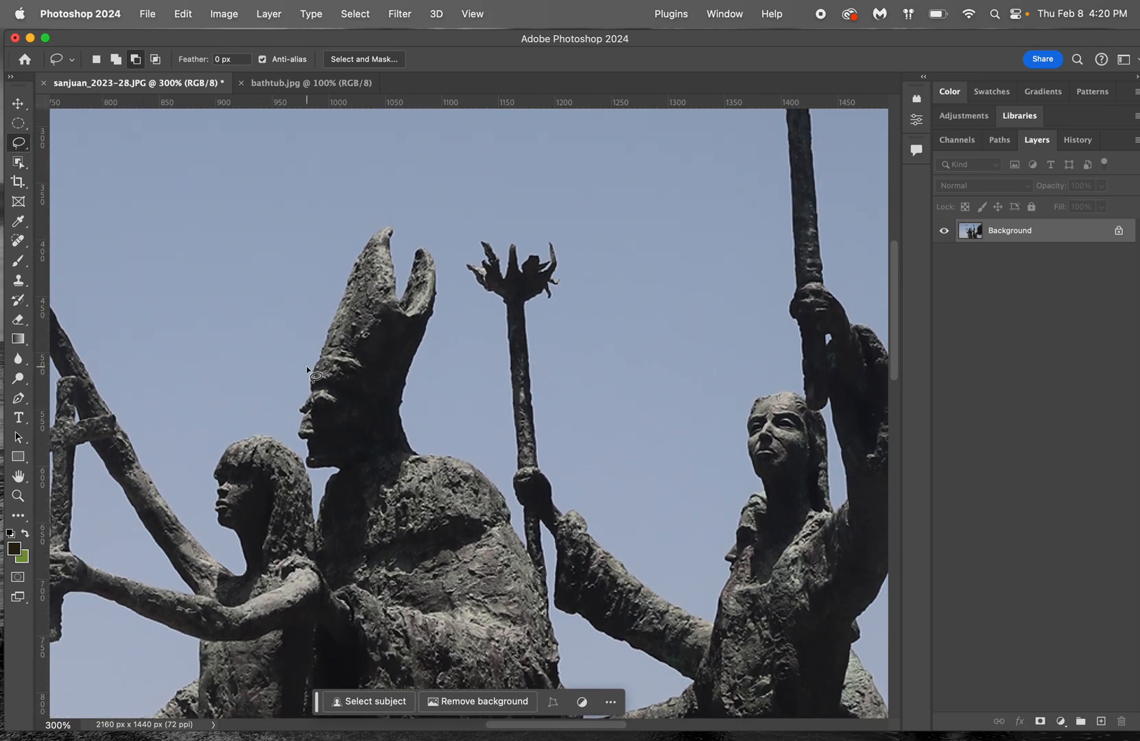
{"action": "left_click_drag", "start_coordinate": [312, 377], "coordinate": [313, 377]}
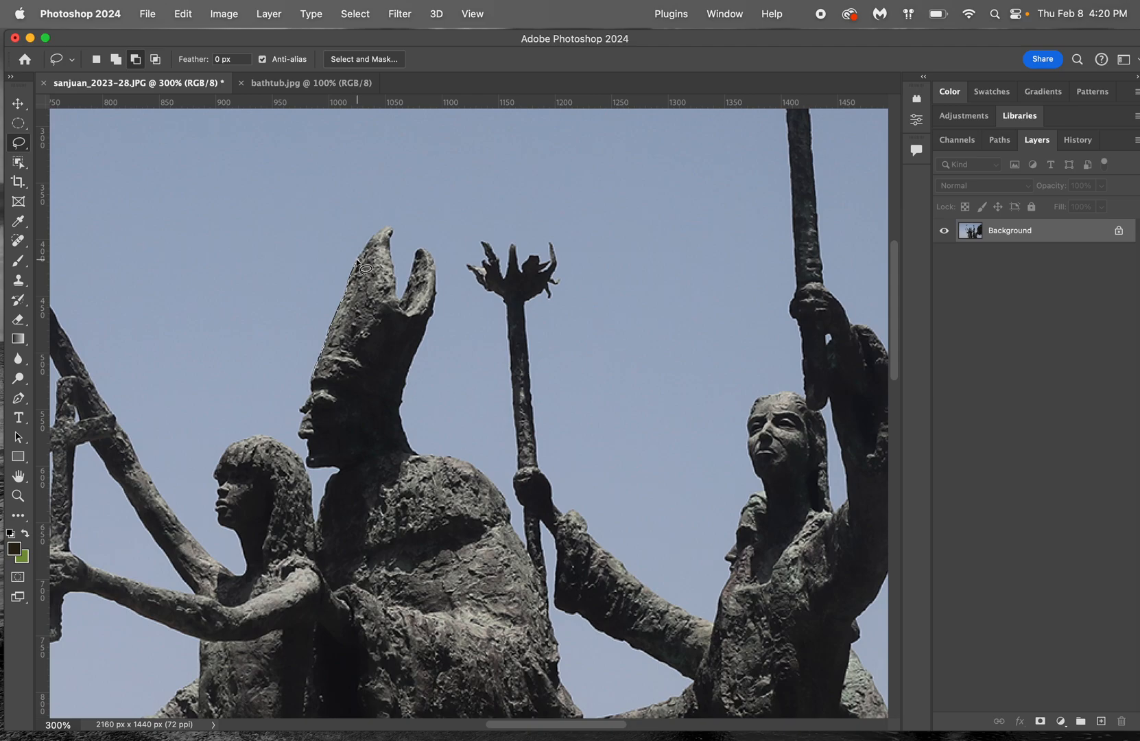
{"action": "left_click_drag", "start_coordinate": [358, 264], "coordinate": [359, 267]}
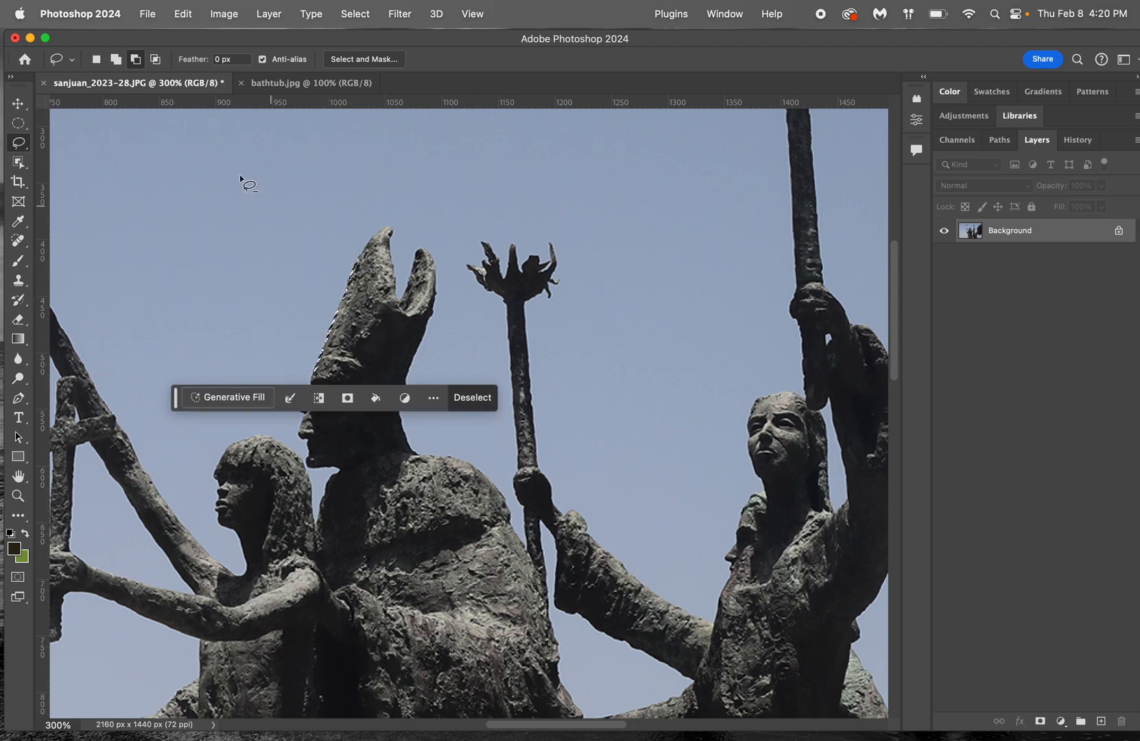
Set the Lasso tool to add to the existing selection and move the contextual task bar clear of the bishop statue's face
{"action": "left_click", "coordinate": [98, 62]}
{"action": "scroll", "coordinate": [118, 67], "scroll_direction": "down", "scroll_amount": 2}
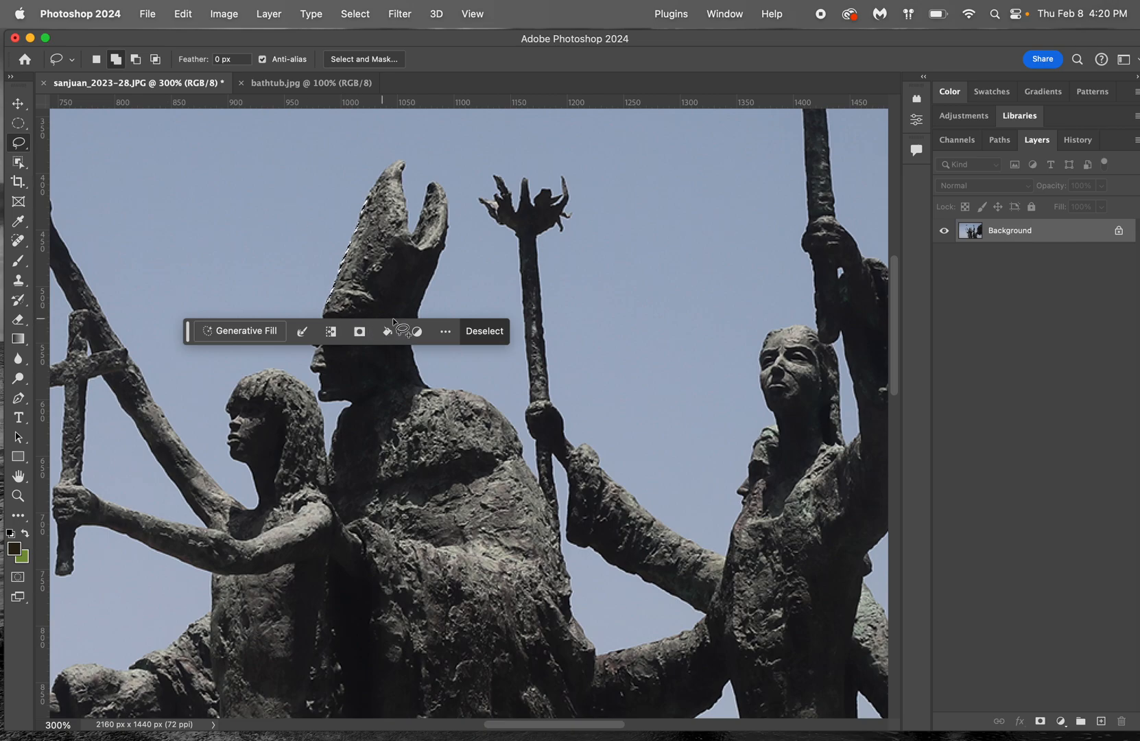
{"action": "left_click", "coordinate": [446, 331]}
{"action": "left_click_drag", "start_coordinate": [187, 331], "coordinate": [228, 639]}
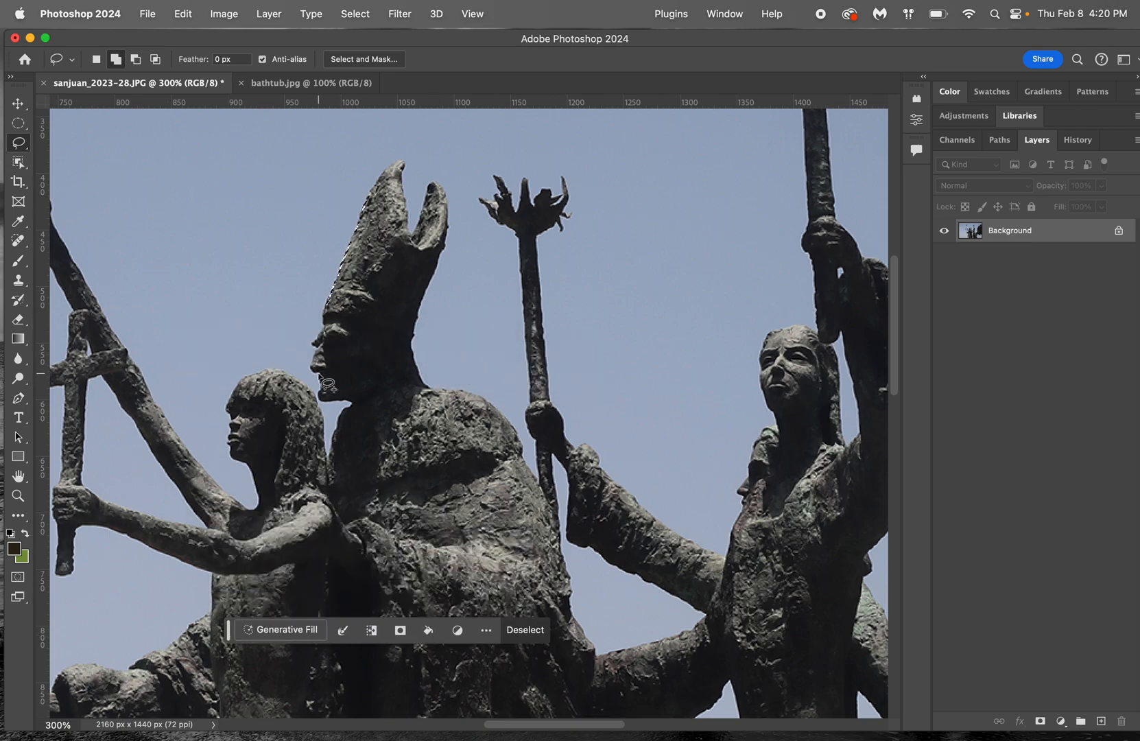
Add the bishop statue's face, neck, upper shoulder and the hat up to the base of its prongs to the Lasso selection
{"action": "left_click_drag", "start_coordinate": [328, 300], "coordinate": [325, 316]}
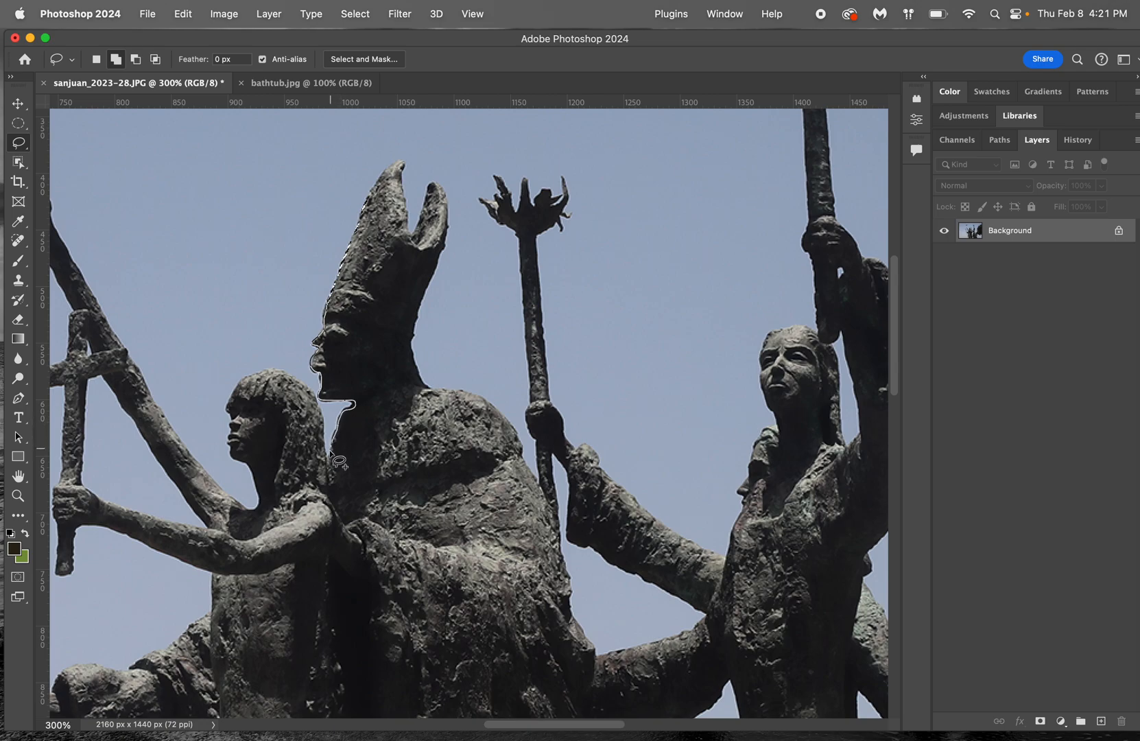
{"action": "mouse_move", "coordinate": [354, 467]}
{"action": "left_mouse_down"}
{"action": "mouse_move", "coordinate": [449, 449]}
{"action": "mouse_move", "coordinate": [457, 417]}
{"action": "left_mouse_up"}
{"action": "left_click_drag", "start_coordinate": [423, 377], "coordinate": [422, 367]}
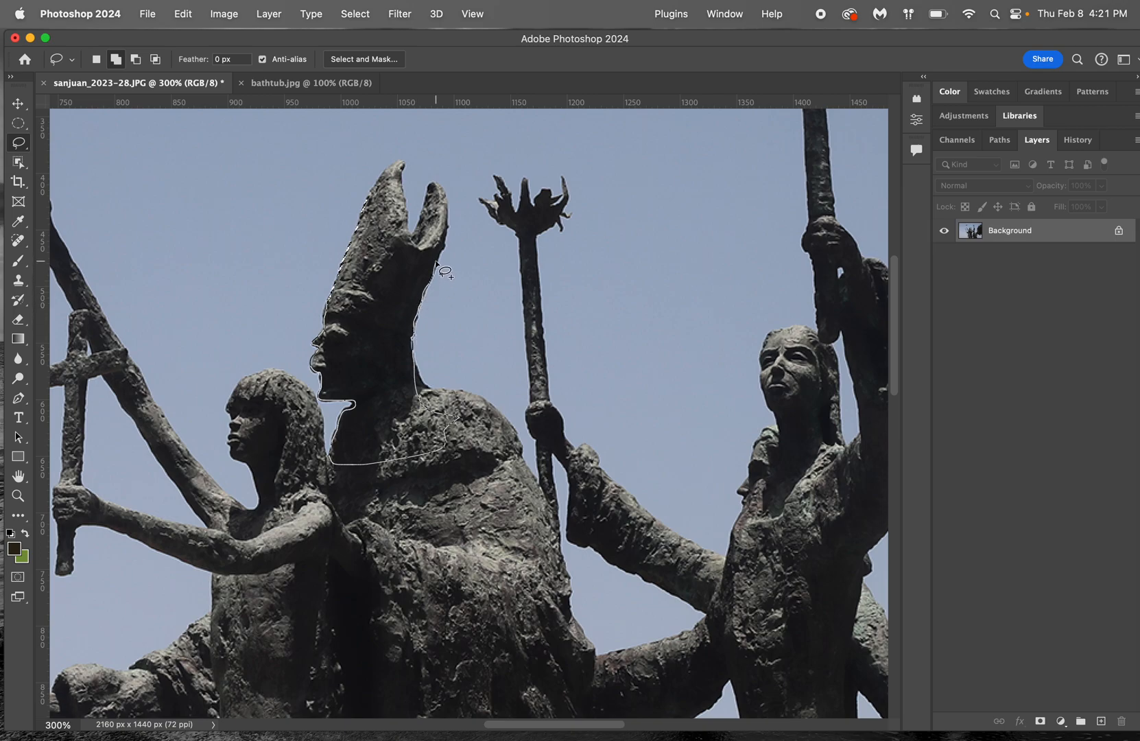
{"action": "left_click_drag", "start_coordinate": [436, 263], "coordinate": [380, 208]}
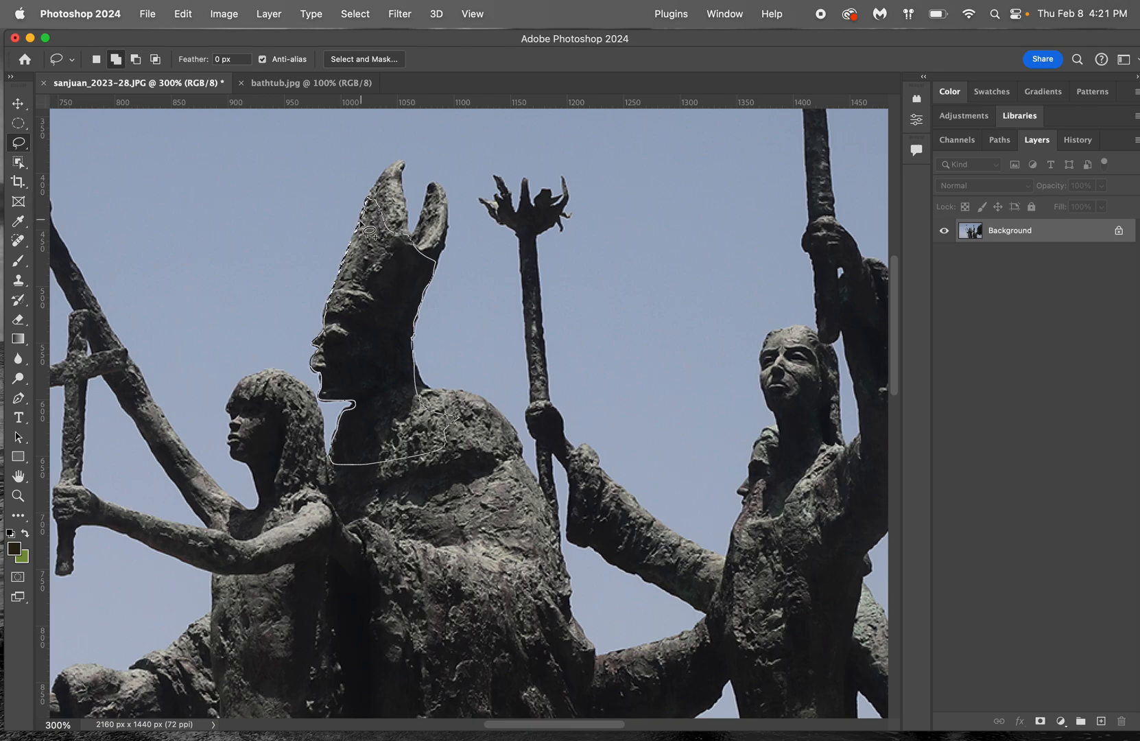
{"action": "left_click_drag", "start_coordinate": [352, 248], "coordinate": [336, 325]}
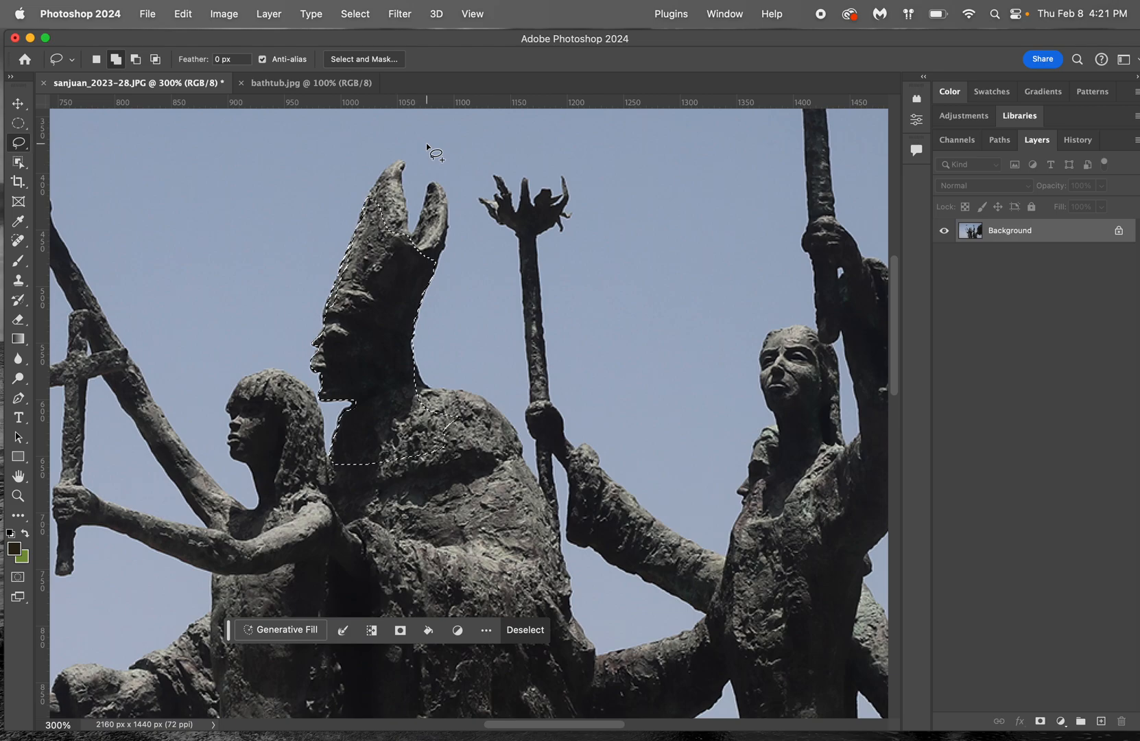
Switch from the freehand Lasso to the Polygonal Lasso tool, keeping the bishop statue's selection active
{"action": "key", "text": "super+plus"}
{"action": "key", "text": "super+plus"}
{"action": "key", "text": "super+plus"}
{"action": "scroll", "coordinate": [447, 180], "scroll_direction": "up", "scroll_amount": 4}
{"action": "scroll", "coordinate": [447, 177], "scroll_direction": "up", "scroll_amount": 2}
{"action": "scroll", "coordinate": [447, 177], "scroll_direction": "left", "scroll_amount": 2}
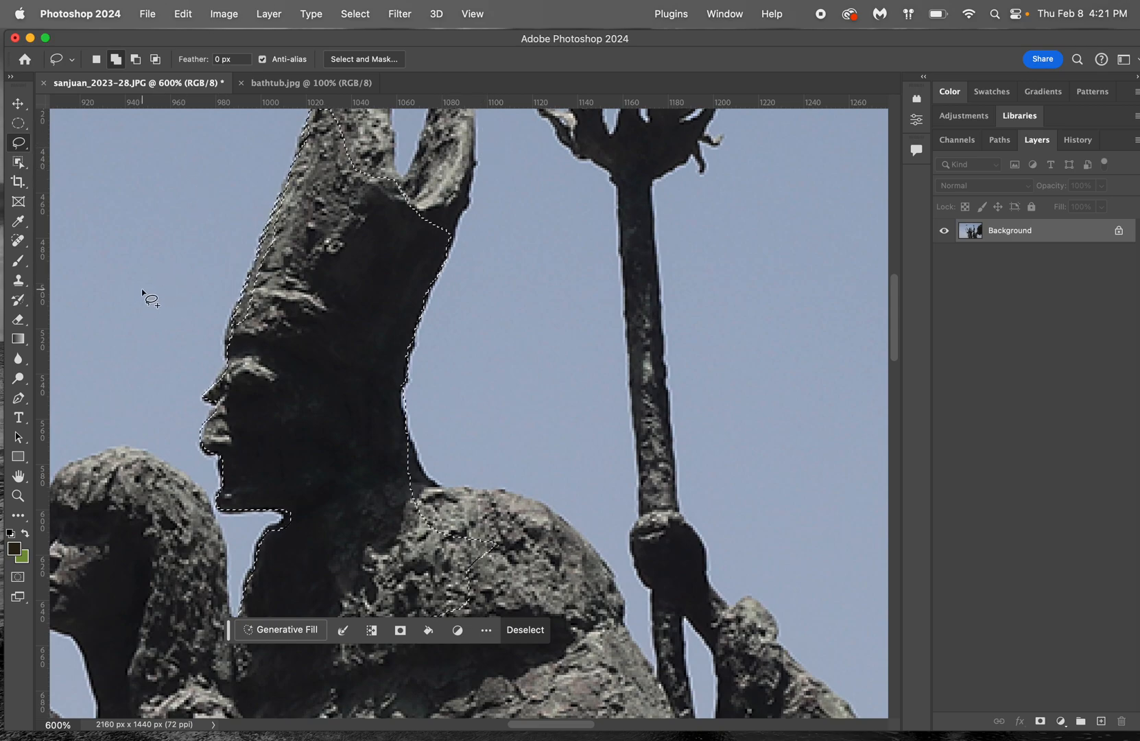
{"action": "mouse_move", "coordinate": [162, 738]}
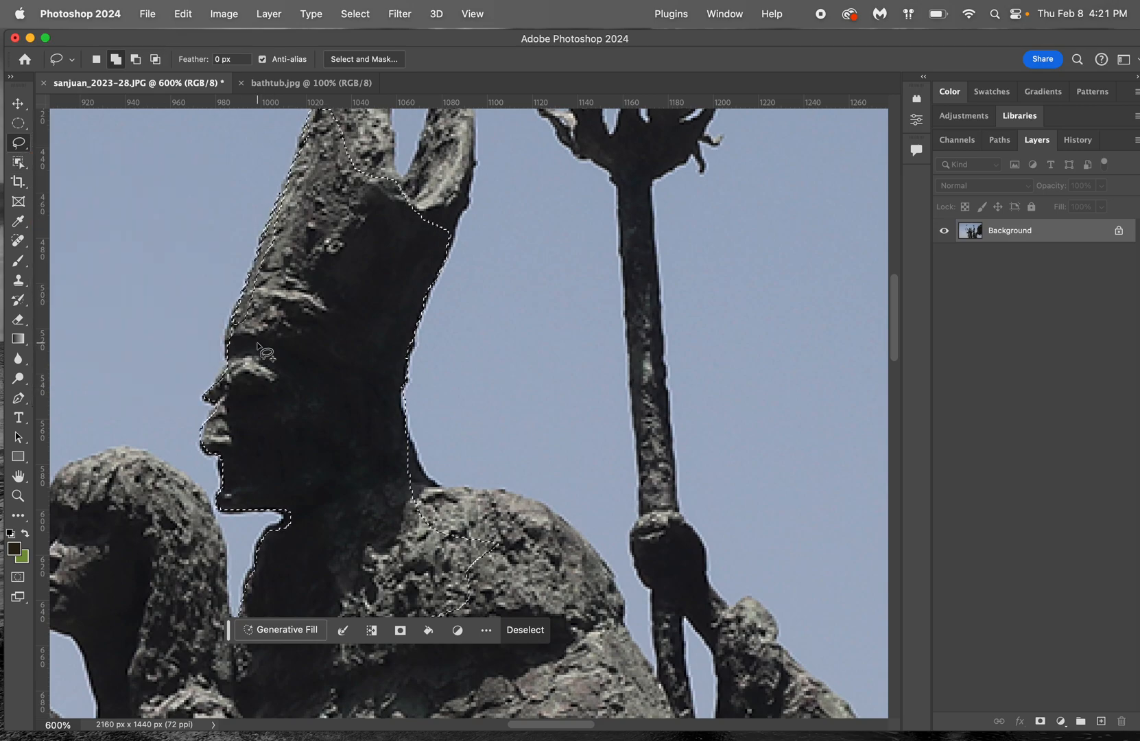
{"action": "left_click_drag", "start_coordinate": [18, 142], "coordinate": [81, 161]}
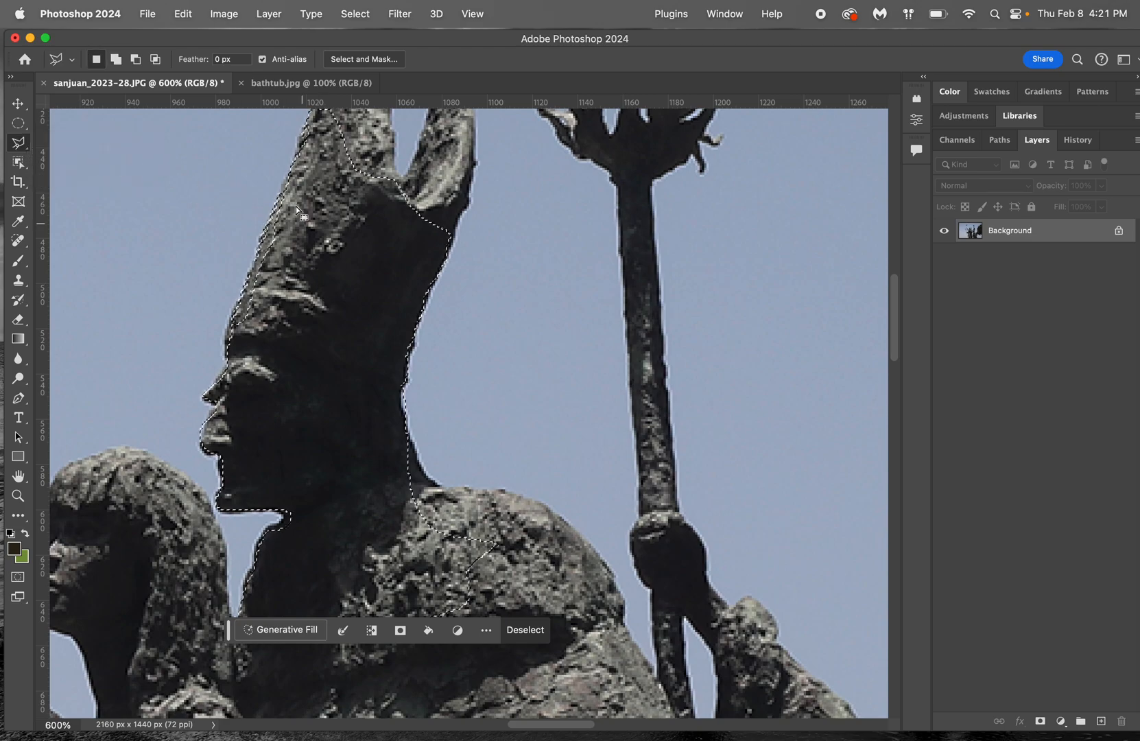
{"action": "key", "text": "super+d"}
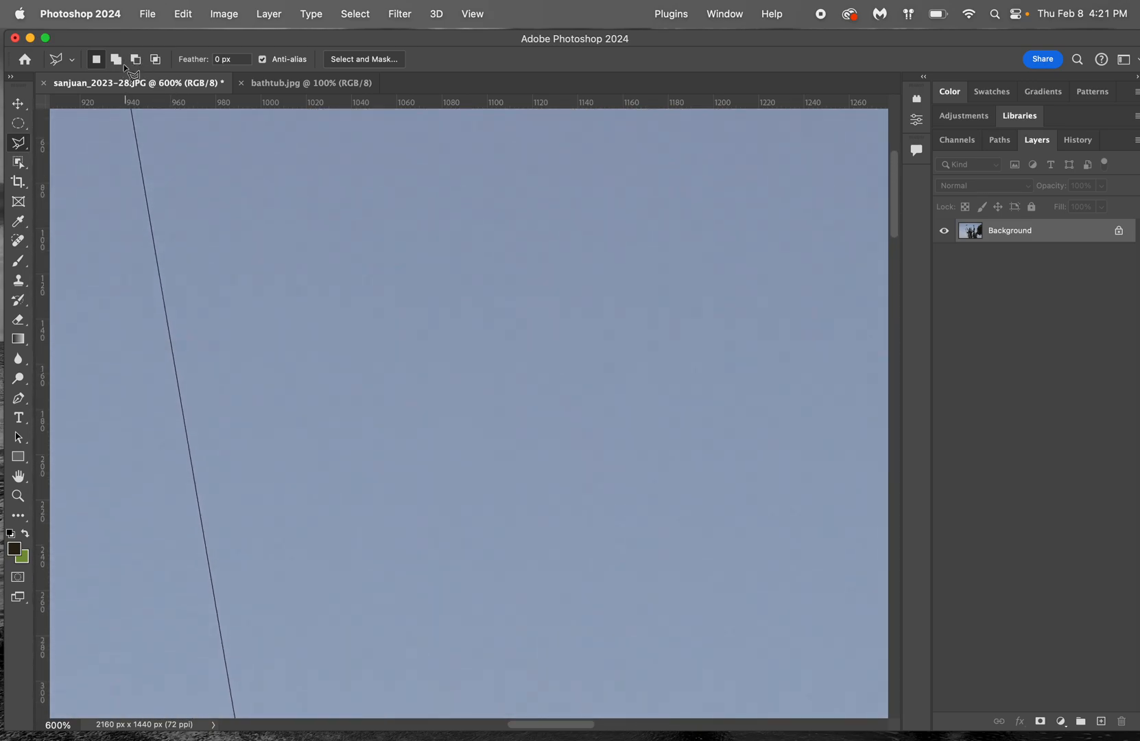
{"action": "key", "text": "Escape"}
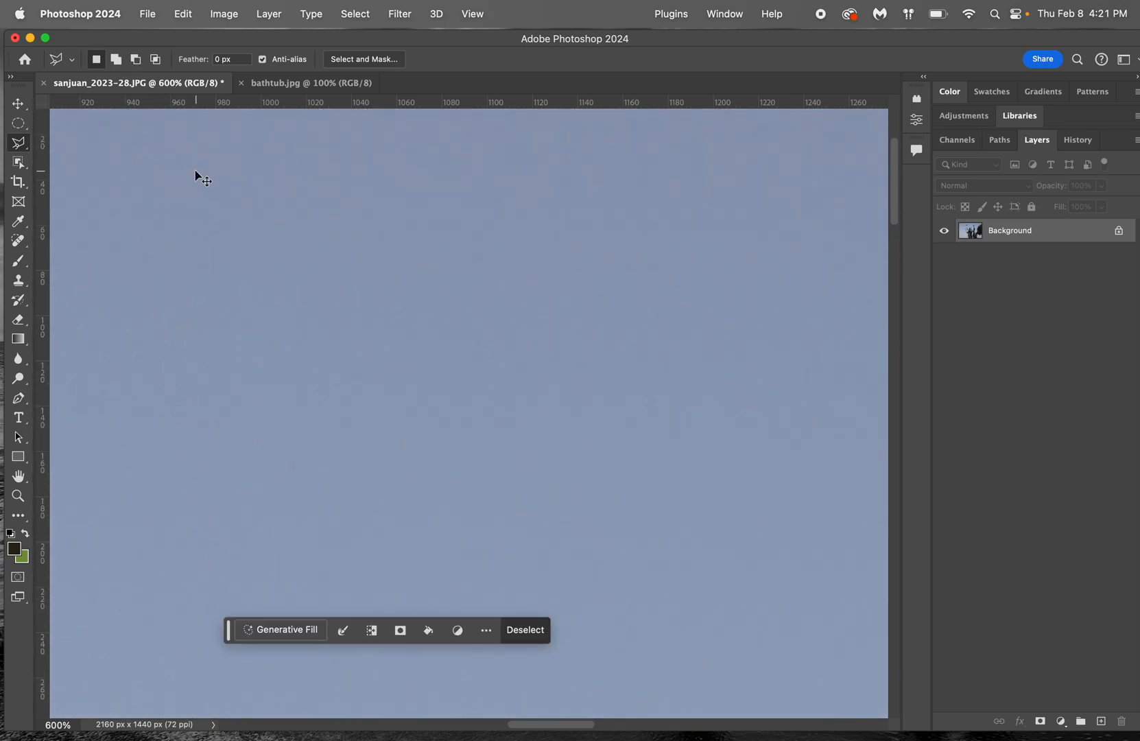
{"action": "key", "text": "super+0"}
{"action": "key", "text": "super+plus"}
{"action": "key", "text": "super+plus"}
{"action": "key", "text": "super+plus"}
{"action": "key", "text": "super+plus"}
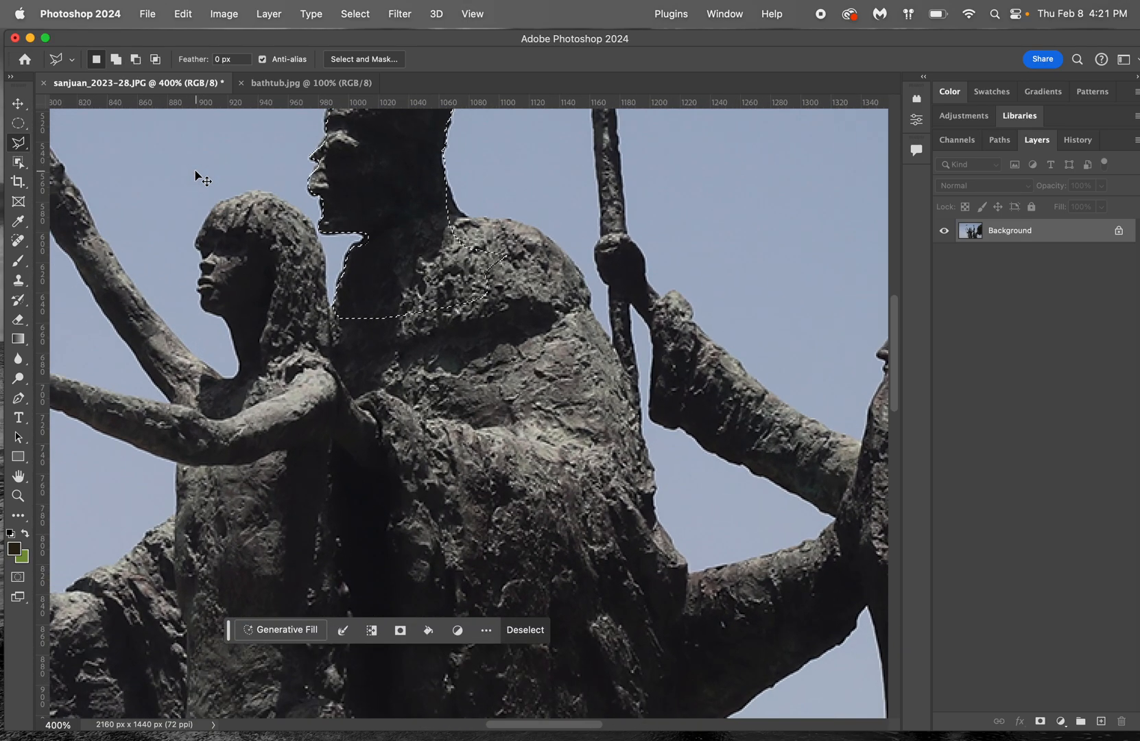
{"action": "scroll", "coordinate": [195, 187], "scroll_direction": "up", "scroll_amount": 3}
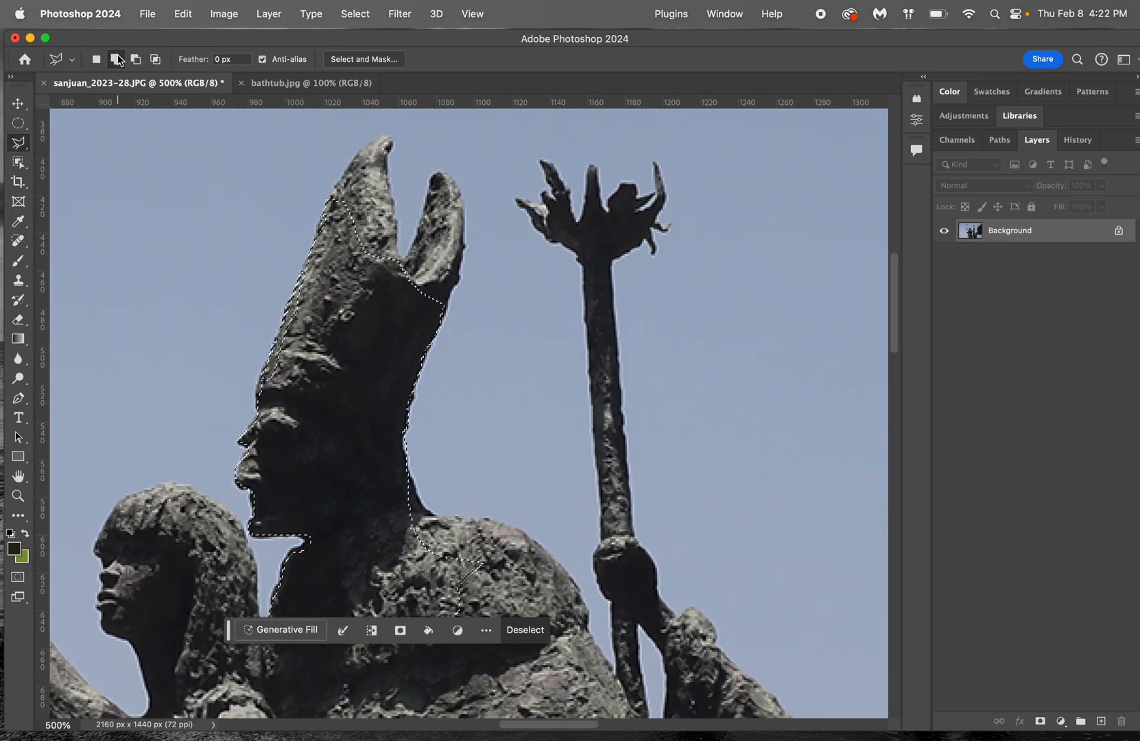
Add a straight-sided area covering the front edge of the bishop's hat and brow down to the nose to the selection with the Polygonal Lasso
{"action": "key", "text": "super+plus"}
{"action": "key", "text": "super+plus"}
{"action": "key", "text": "super+plus"}
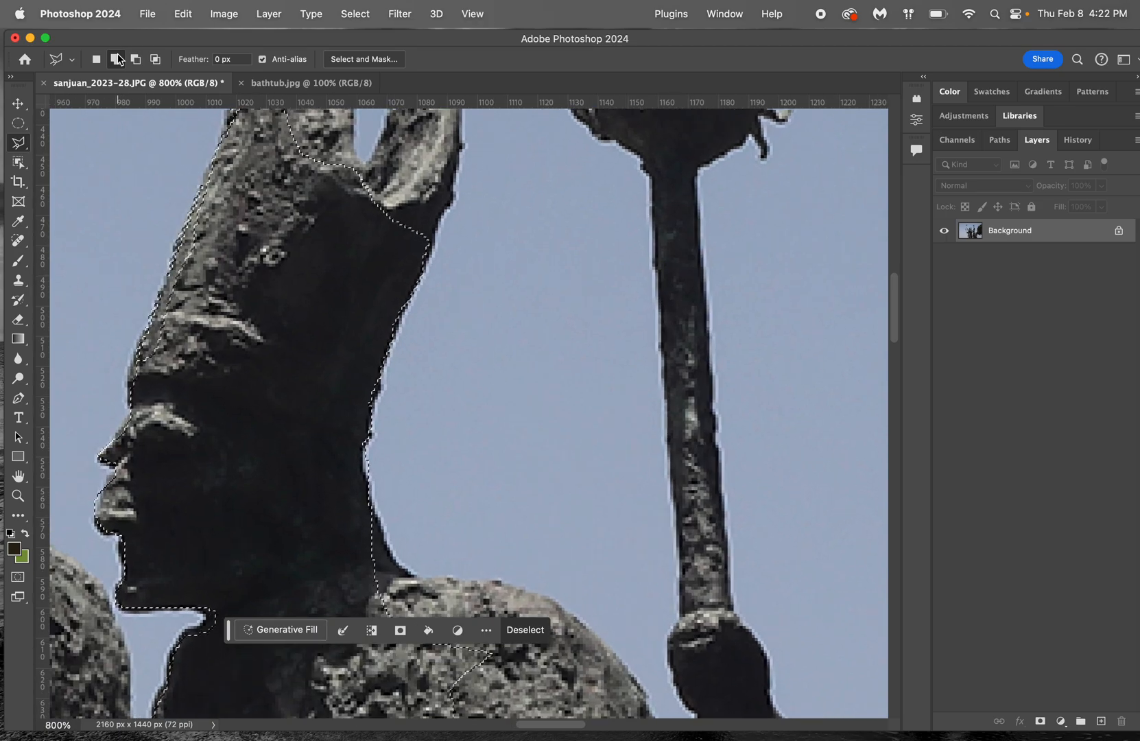
{"action": "left_click", "coordinate": [212, 165]}
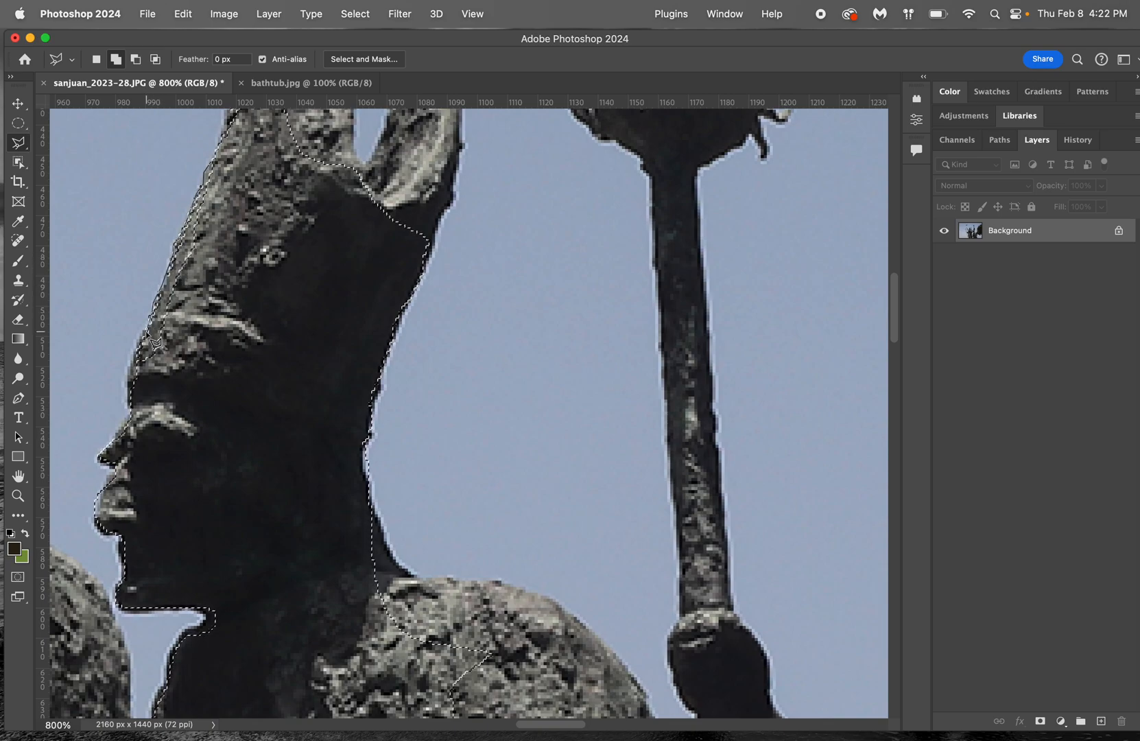
{"action": "left_click", "coordinate": [129, 367]}
{"action": "left_click", "coordinate": [127, 384]}
{"action": "left_click", "coordinate": [100, 454]}
{"action": "left_click", "coordinate": [232, 437]}
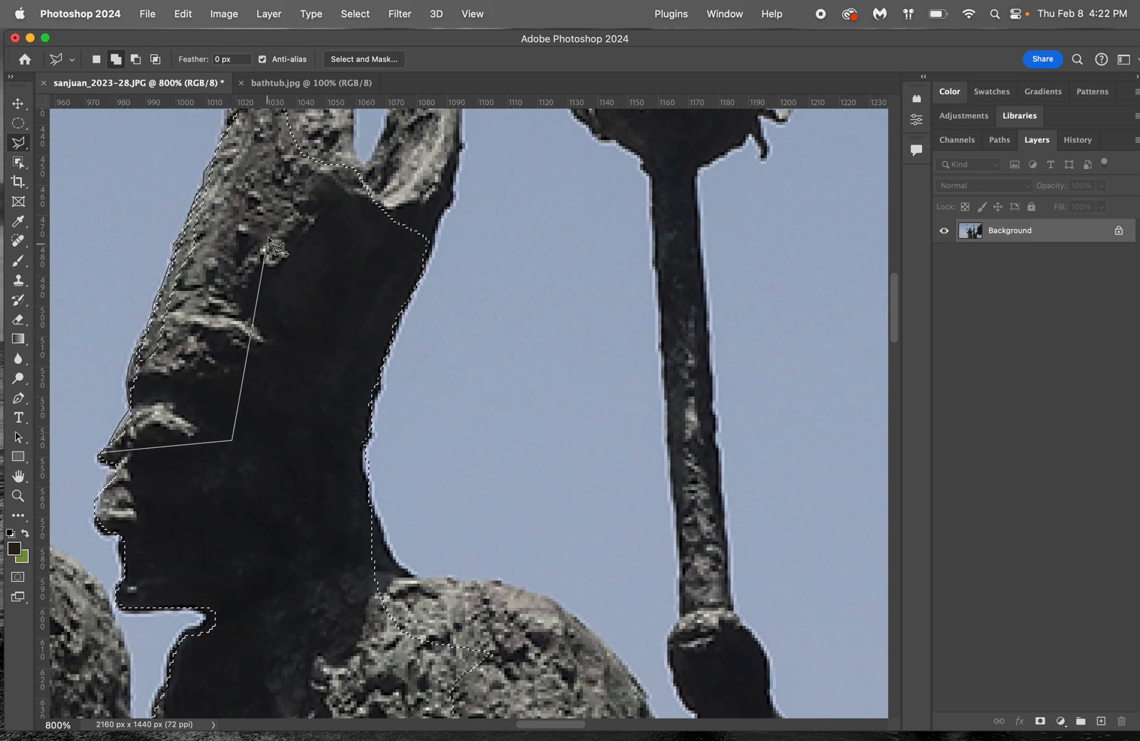
{"action": "scroll", "coordinate": [269, 236], "scroll_direction": "up", "scroll_amount": 3}
{"action": "left_click", "coordinate": [264, 210]}
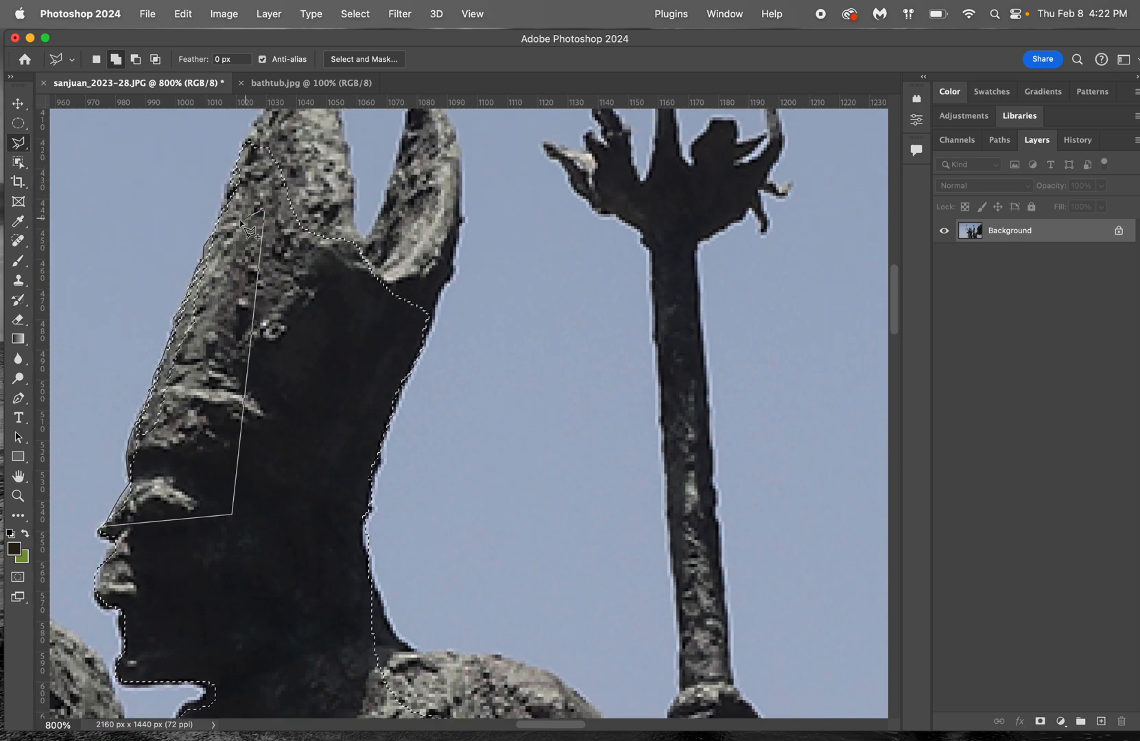
{"action": "left_click", "coordinate": [211, 235]}
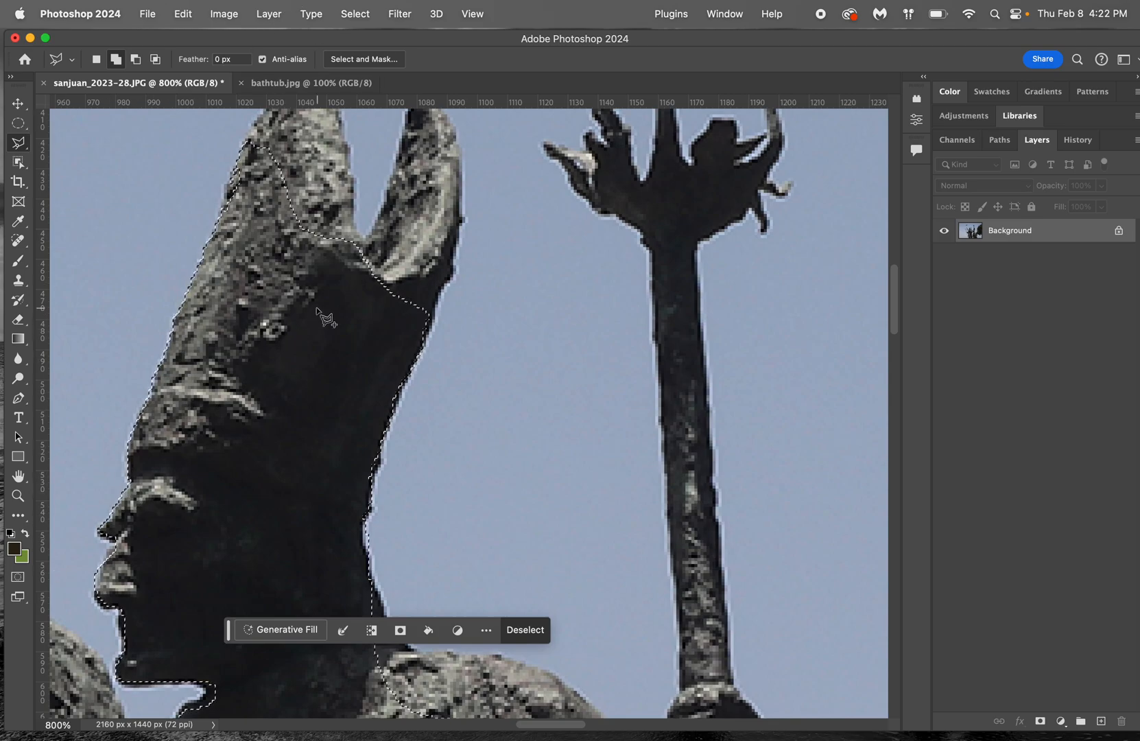
Add a small triangular area at the back of the bishop's head to the selection
{"action": "left_click", "coordinate": [382, 444]}
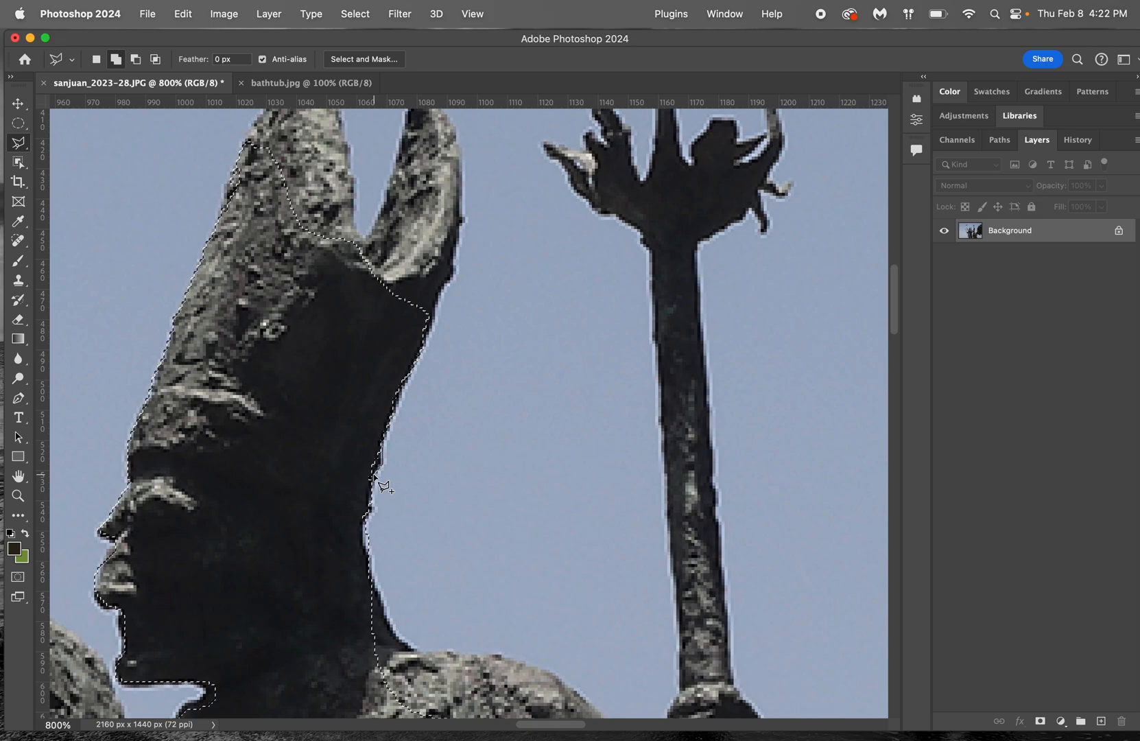
{"action": "left_click", "coordinate": [370, 502]}
{"action": "left_click", "coordinate": [320, 498]}
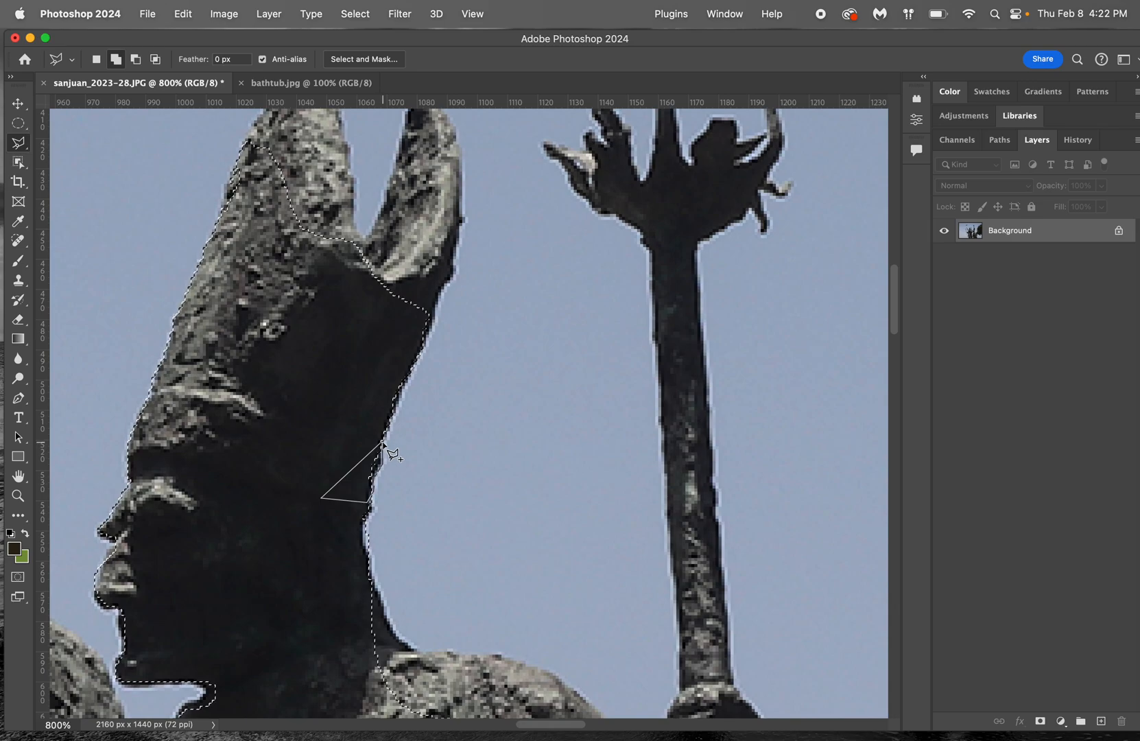
{"action": "left_click", "coordinate": [381, 443]}
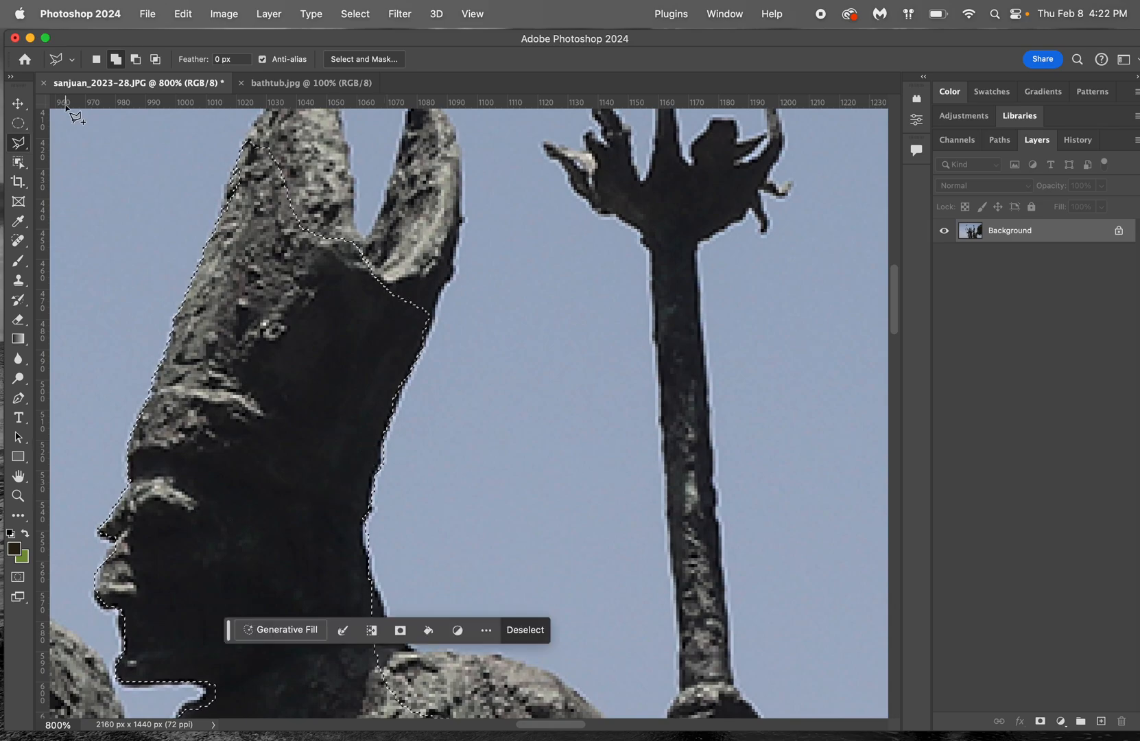
Set the Polygonal Lasso to subtract and remove a small sliver of sky behind the bishop's neck from the selection
{"action": "left_click", "coordinate": [135, 59]}
{"action": "scroll", "coordinate": [164, 357], "scroll_direction": "down", "scroll_amount": 6}
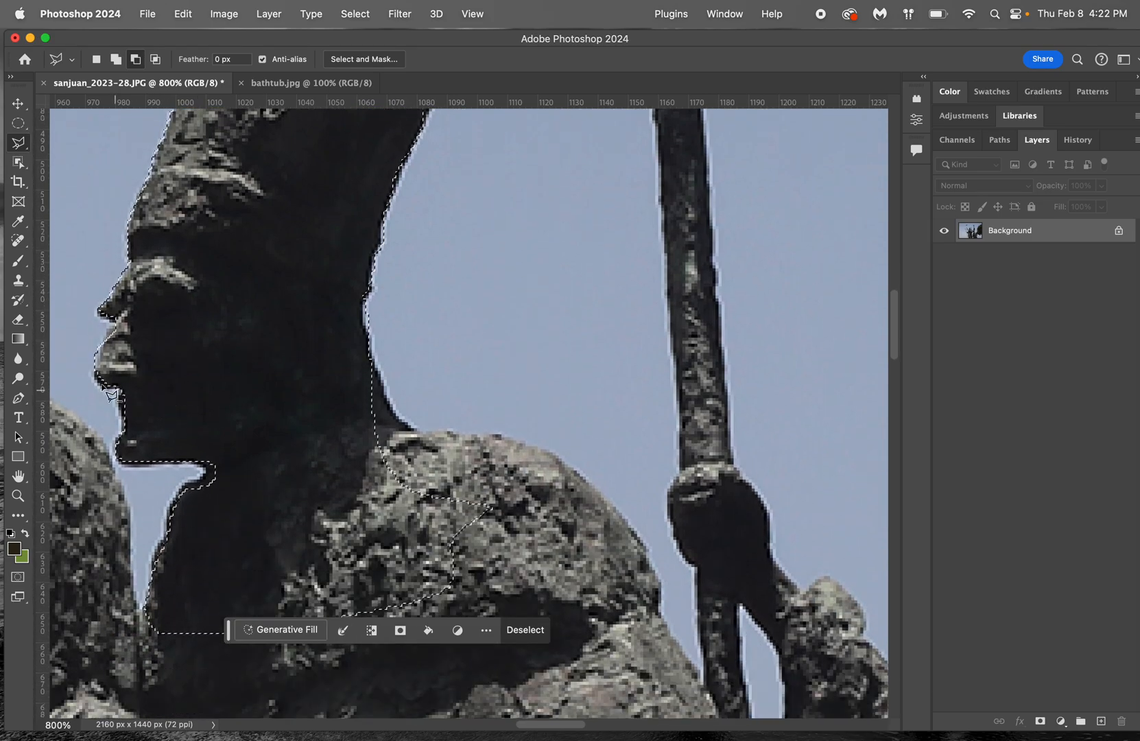
{"action": "scroll", "coordinate": [113, 321], "scroll_direction": "up", "scroll_amount": 15}
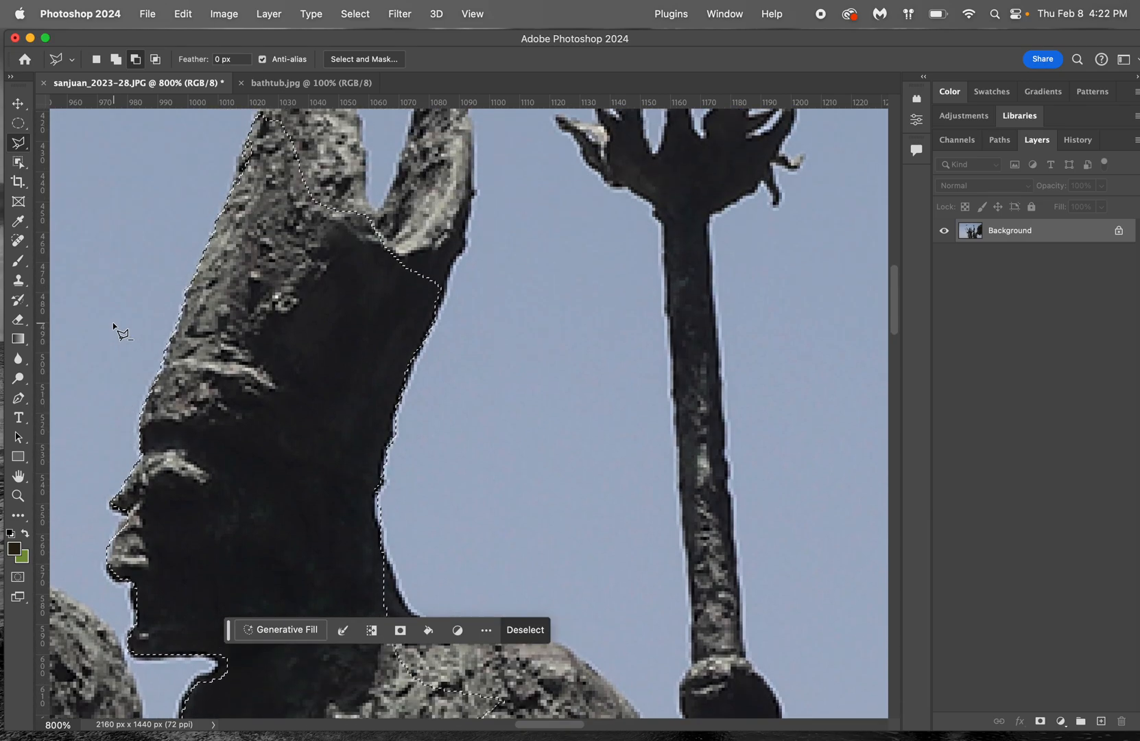
{"action": "scroll", "coordinate": [112, 322], "scroll_direction": "down", "scroll_amount": 12}
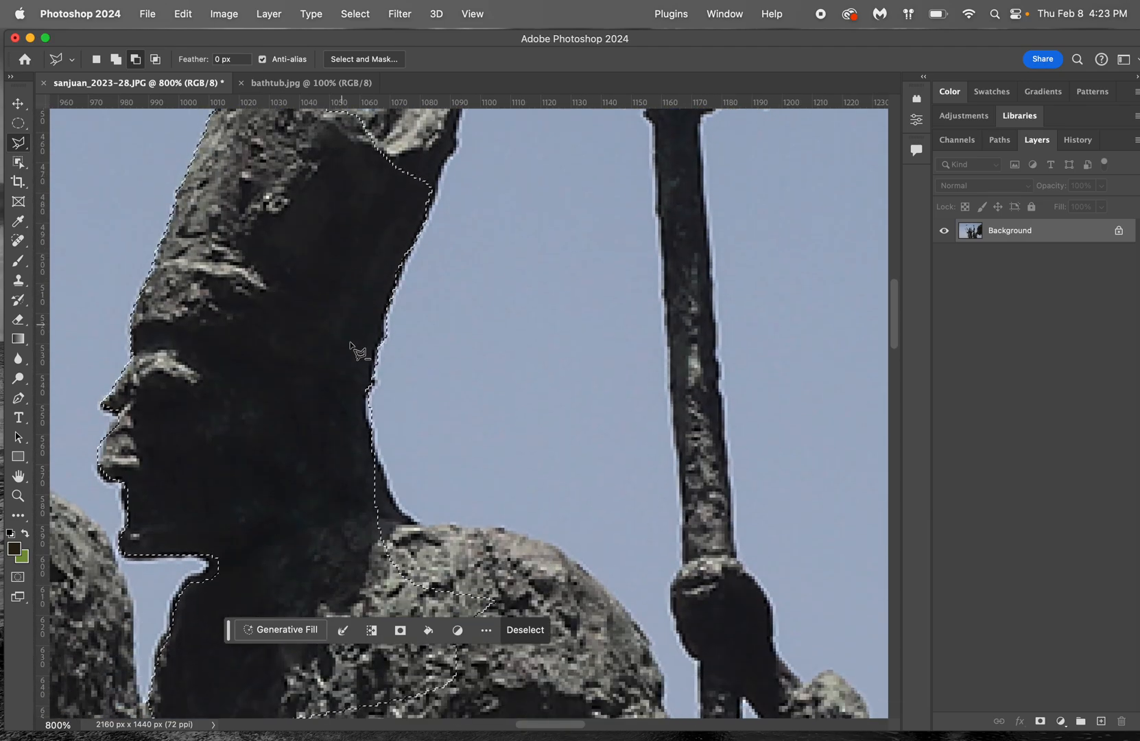
{"action": "left_click", "coordinate": [369, 397]}
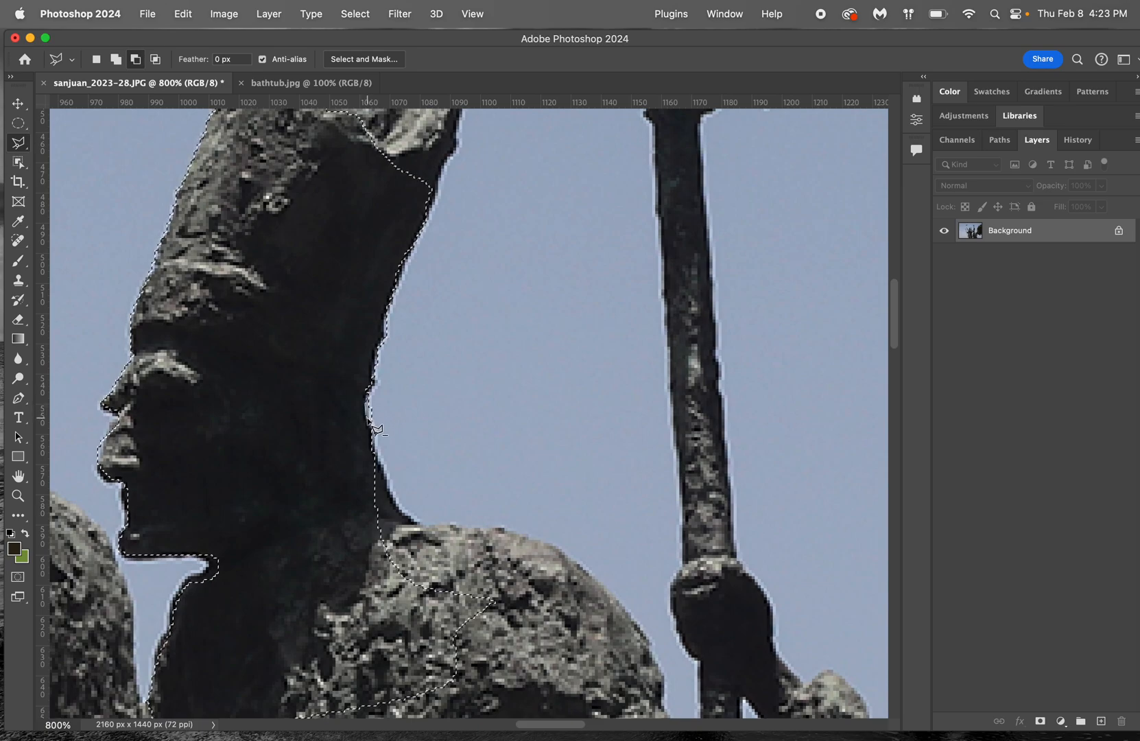
{"action": "left_click", "coordinate": [372, 425]}
{"action": "left_click", "coordinate": [390, 421]}
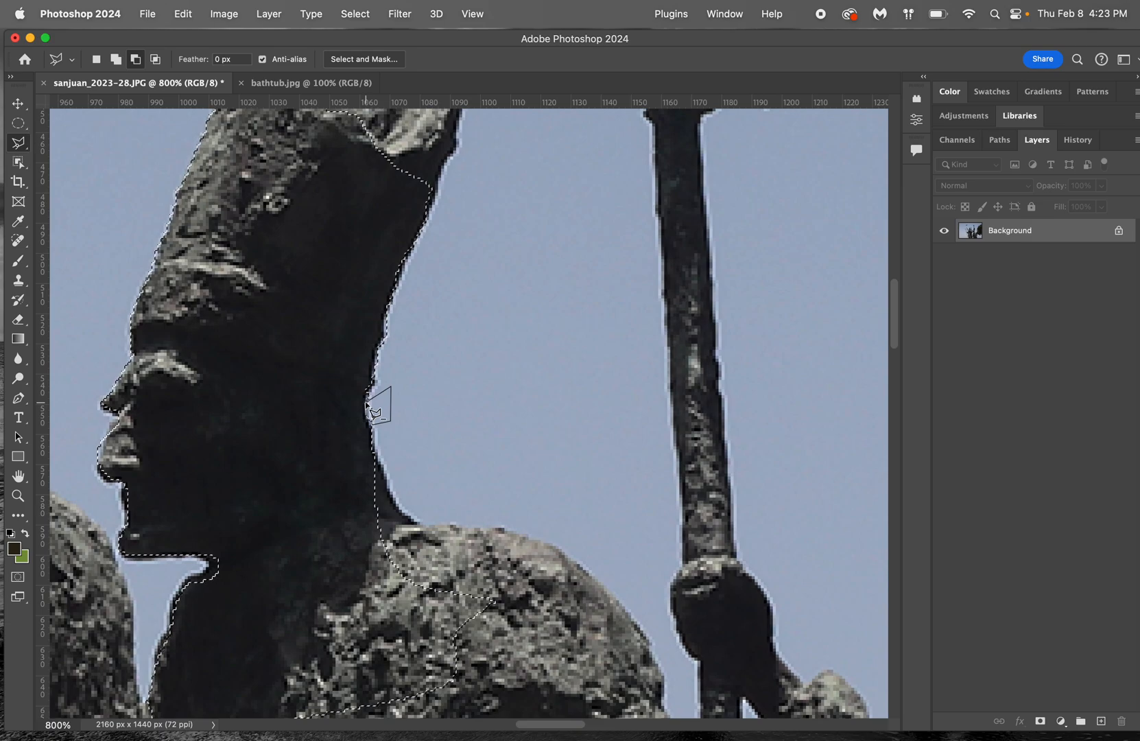
{"action": "left_click", "coordinate": [376, 395]}
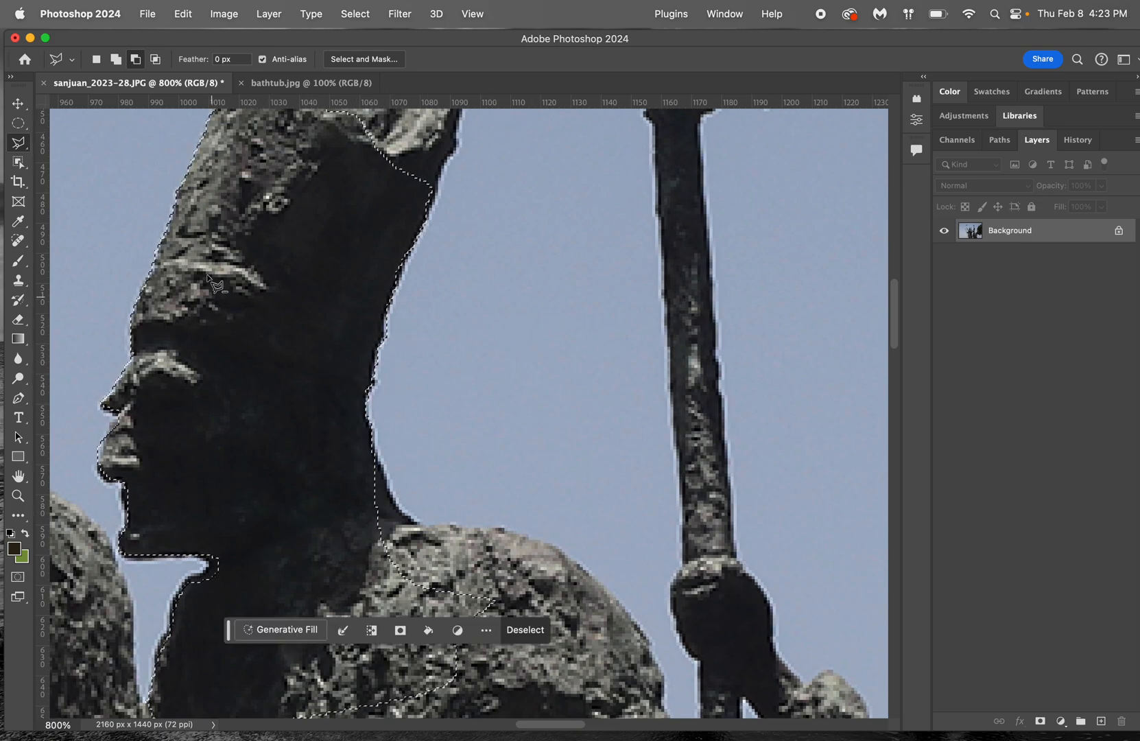
Make a new Magnetic Lasso selection around the back of the bishop's neck and the top of the shoulder
{"action": "left_click", "coordinate": [21, 147]}
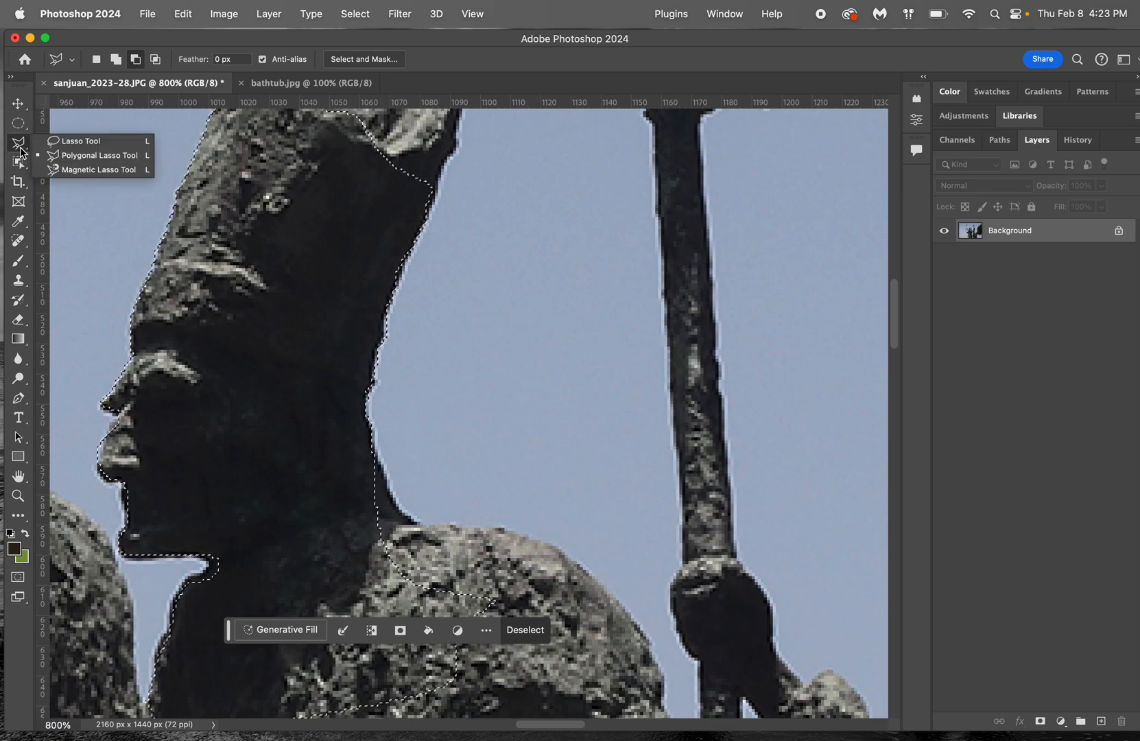
{"action": "left_click", "coordinate": [66, 169]}
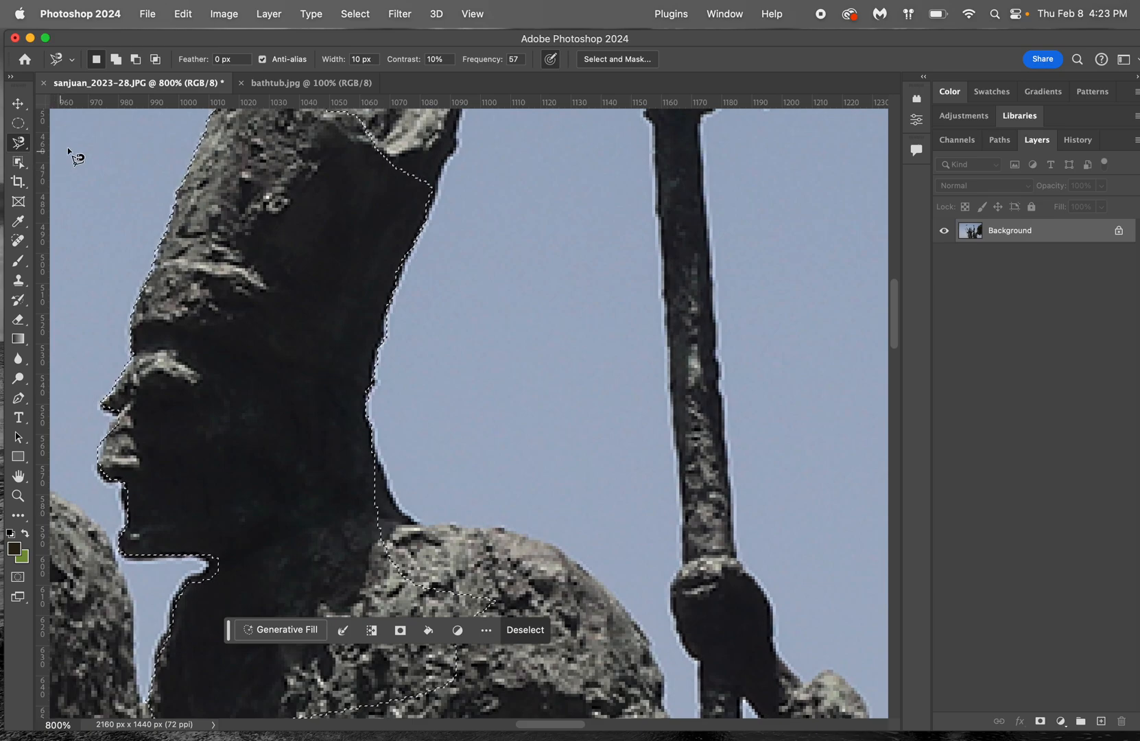
{"action": "left_click", "coordinate": [378, 455]}
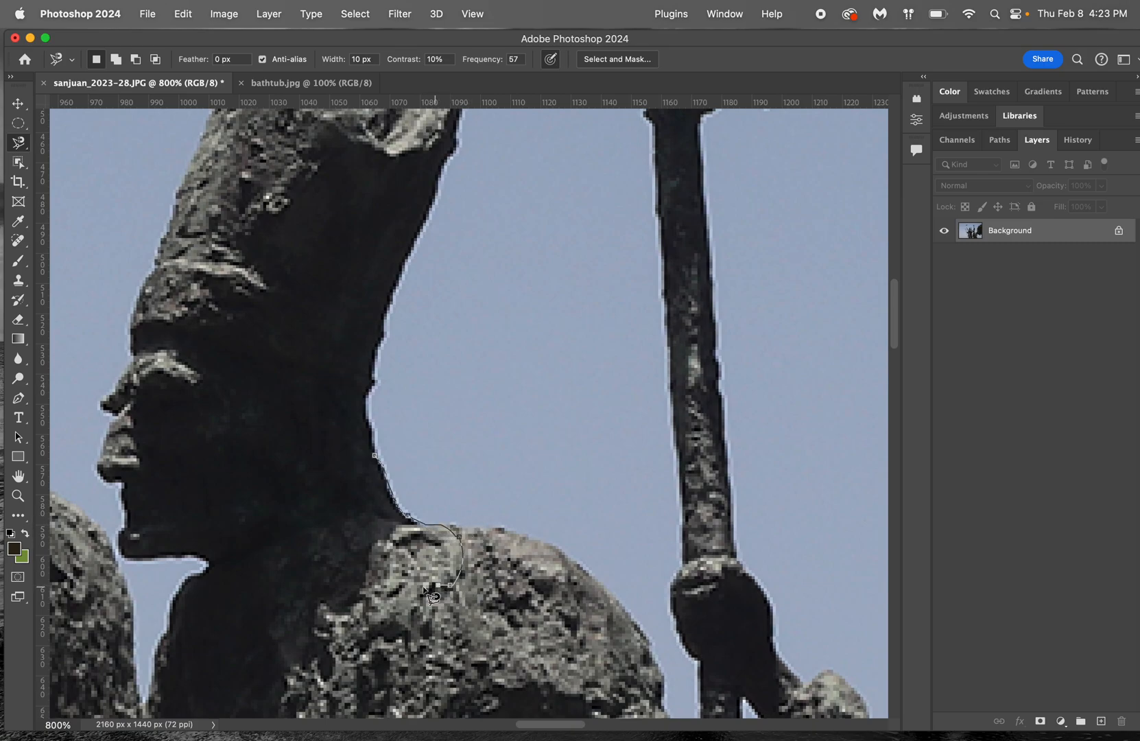
{"action": "left_click", "coordinate": [376, 457]}
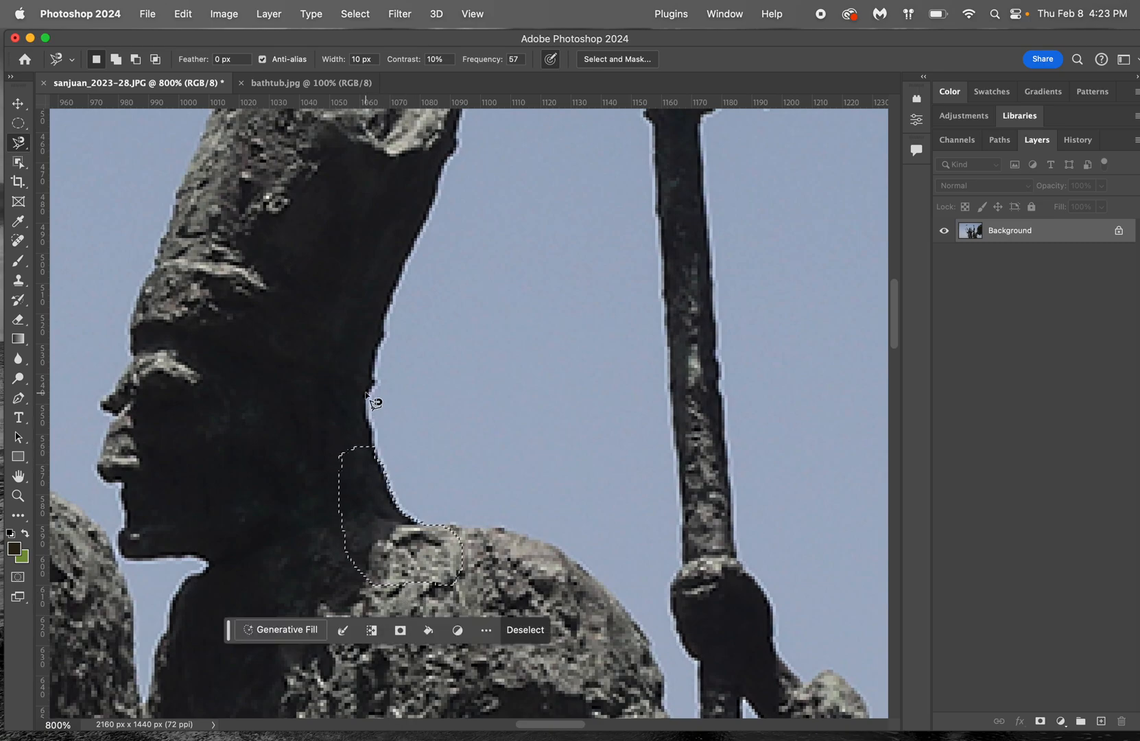
Trace the outer robe edge of the statue beside the tree with the Magnetic Lasso, down to and along the photo's lower edge
{"action": "key", "text": "super+minus"}
{"action": "key", "text": "super+minus"}
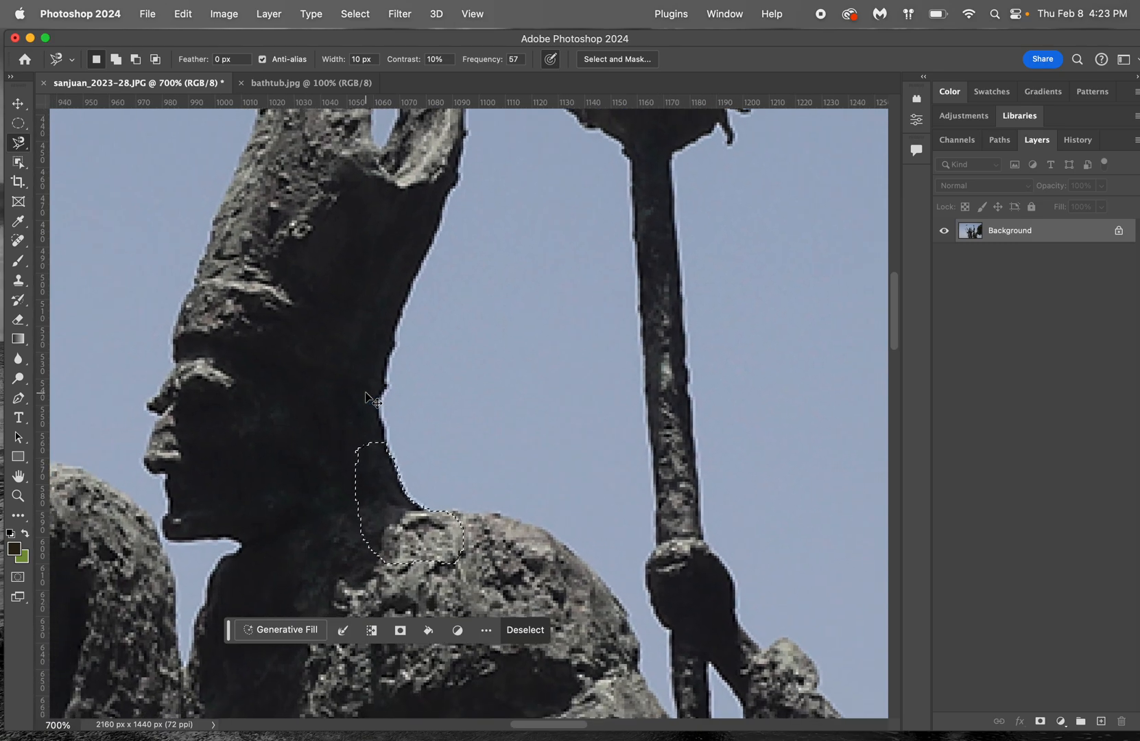
{"action": "key", "text": "super+minus"}
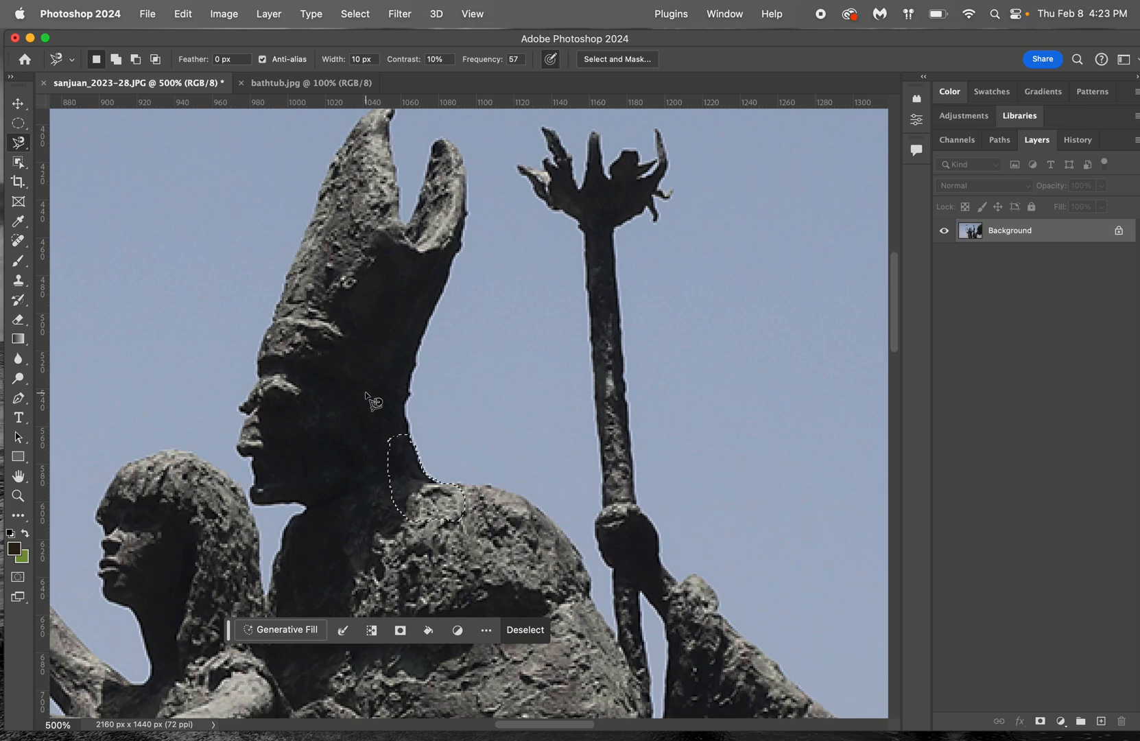
{"action": "scroll", "coordinate": [374, 401], "scroll_direction": "right", "scroll_amount": 15}
{"action": "scroll", "coordinate": [374, 401], "scroll_direction": "down", "scroll_amount": 12}
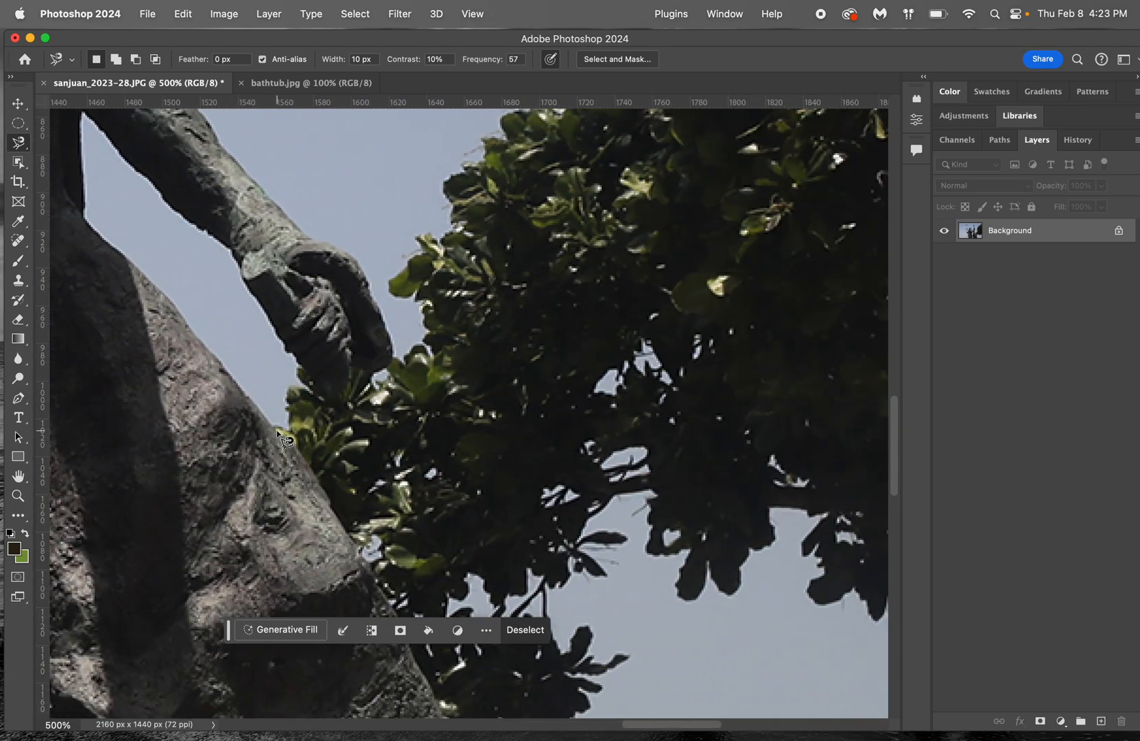
{"action": "left_click", "coordinate": [277, 431]}
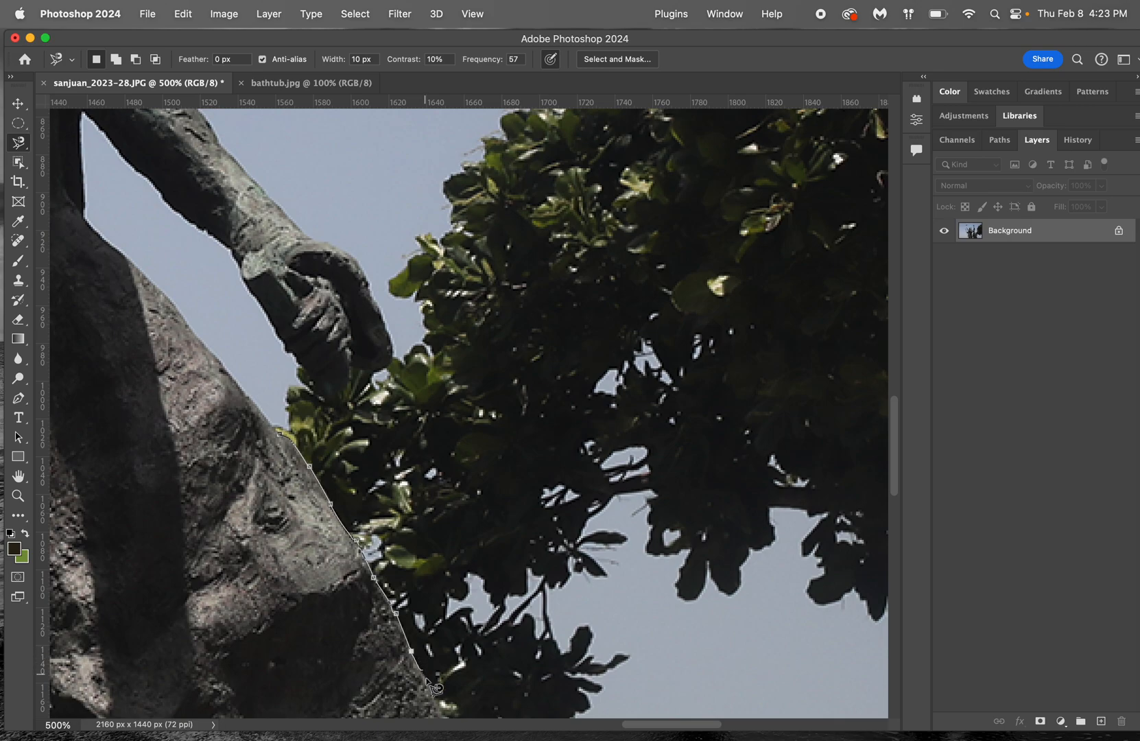
{"action": "scroll", "coordinate": [432, 697], "scroll_direction": "down", "scroll_amount": 5}
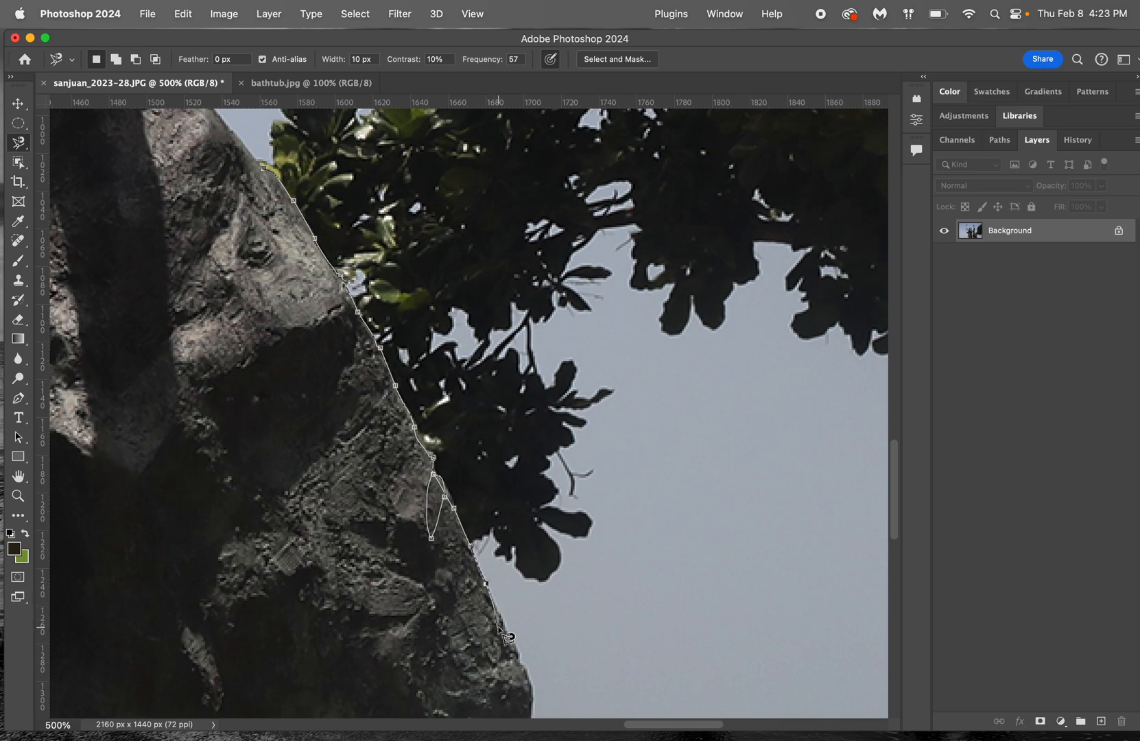
{"action": "mouse_move", "coordinate": [508, 637]}
{"action": "left_mouse_down"}
{"action": "mouse_move", "coordinate": [415, 618]}
{"action": "mouse_move", "coordinate": [544, 333]}
{"action": "mouse_move", "coordinate": [494, 258]}
{"action": "left_mouse_up"}
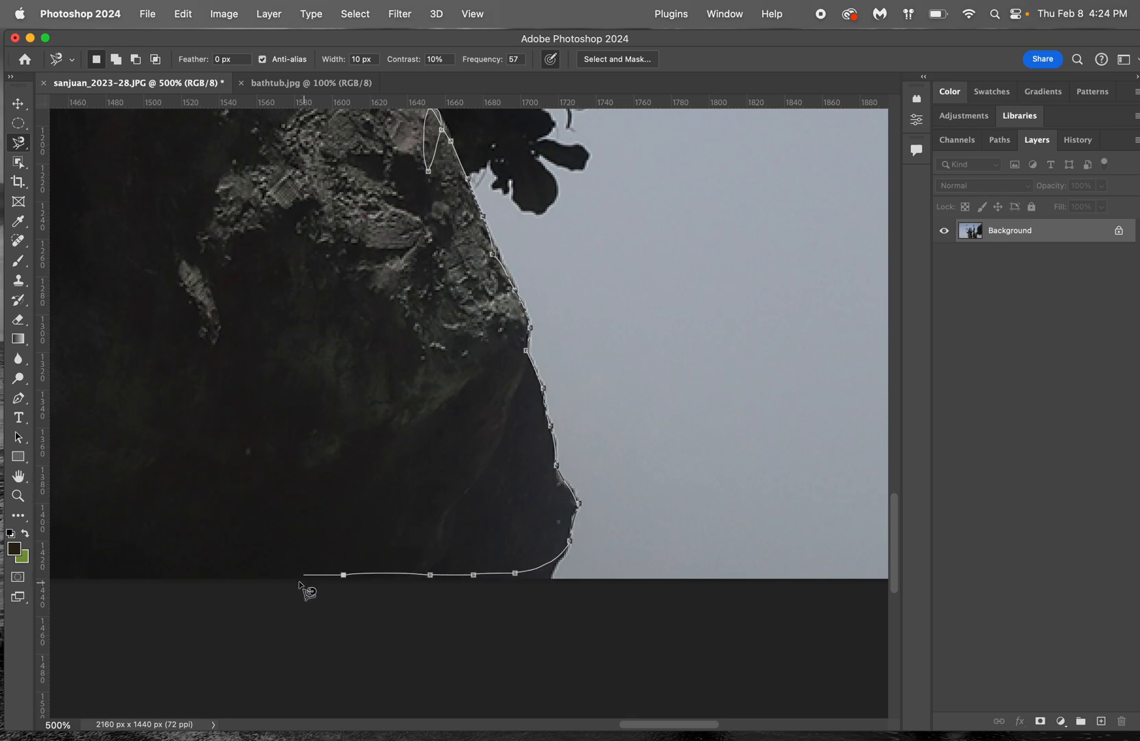
Continue the Magnetic Lasso path from the photo's lower edge up through the robe and torso of the statue beside the tree to its shoulder
{"action": "scroll", "coordinate": [241, 302], "scroll_direction": "up", "scroll_amount": 10}
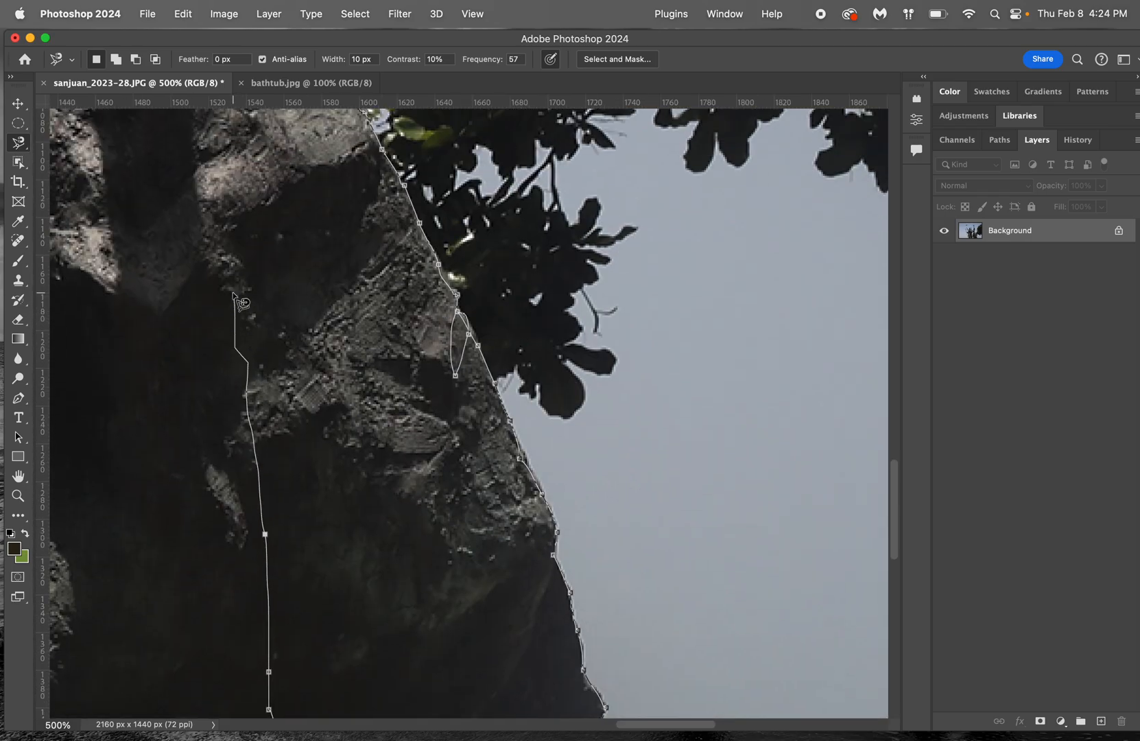
{"action": "scroll", "coordinate": [241, 301], "scroll_direction": "left", "scroll_amount": 5}
{"action": "scroll", "coordinate": [242, 302], "scroll_direction": "up", "scroll_amount": 3}
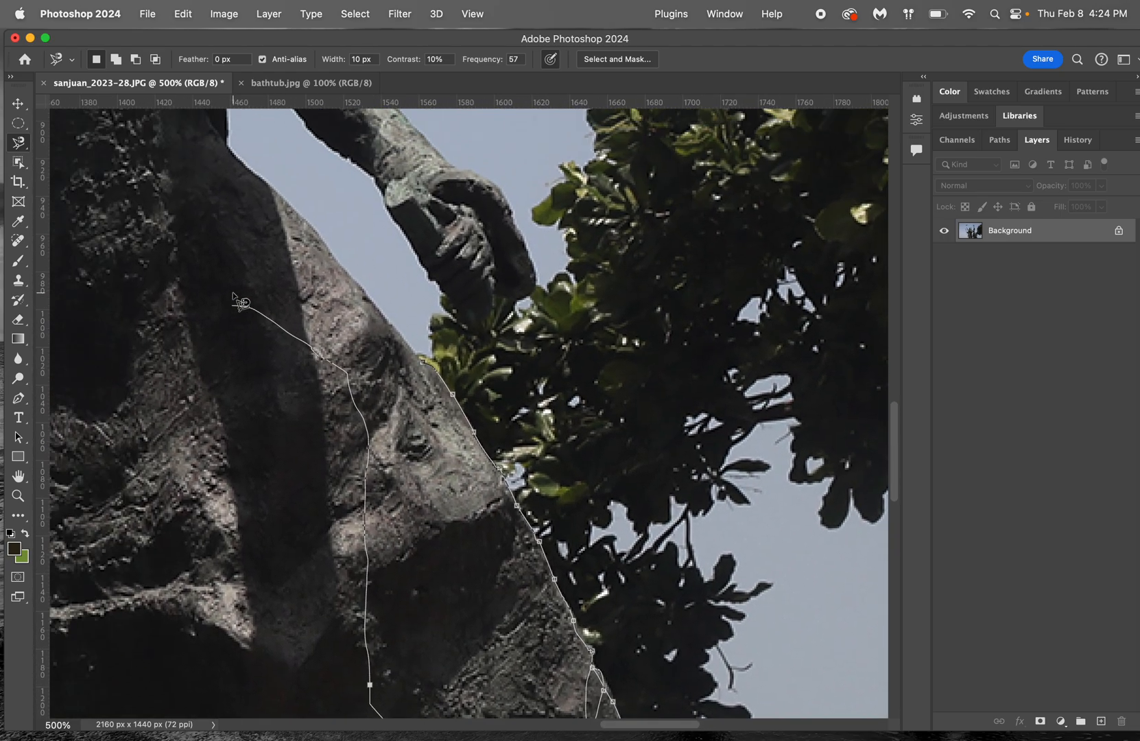
{"action": "scroll", "coordinate": [241, 302], "scroll_direction": "up", "scroll_amount": 10}
{"action": "scroll", "coordinate": [241, 302], "scroll_direction": "left", "scroll_amount": 3}
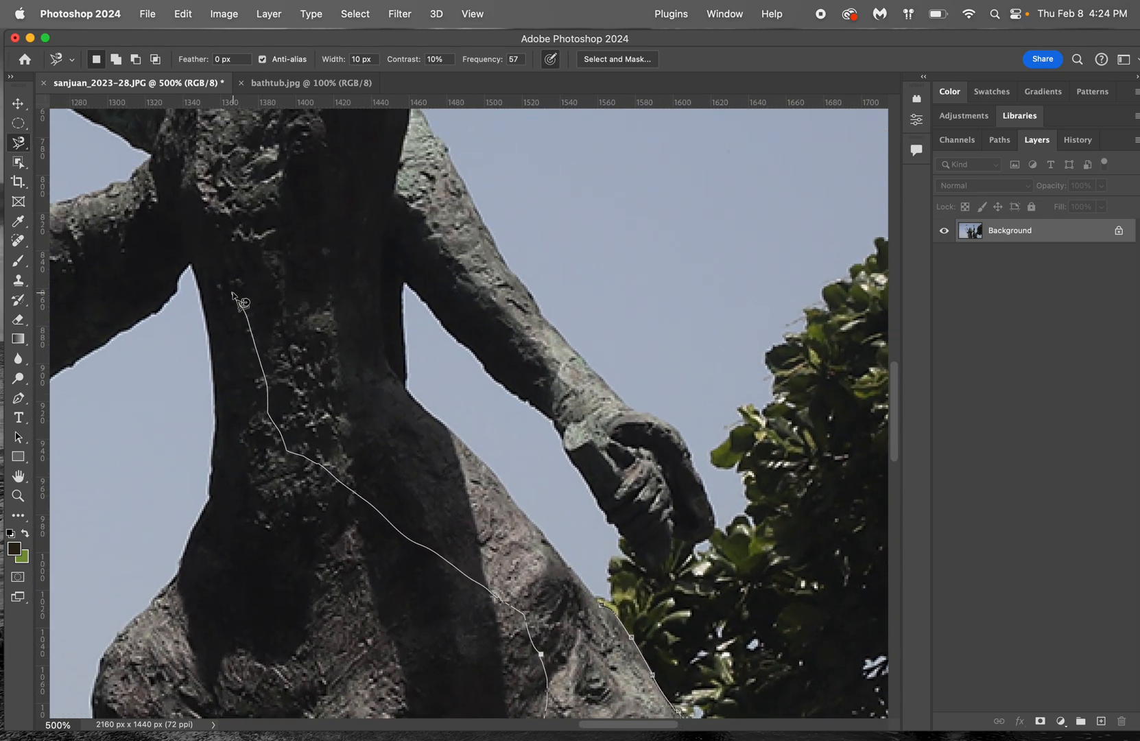
{"action": "scroll", "coordinate": [242, 302], "scroll_direction": "up", "scroll_amount": 1}
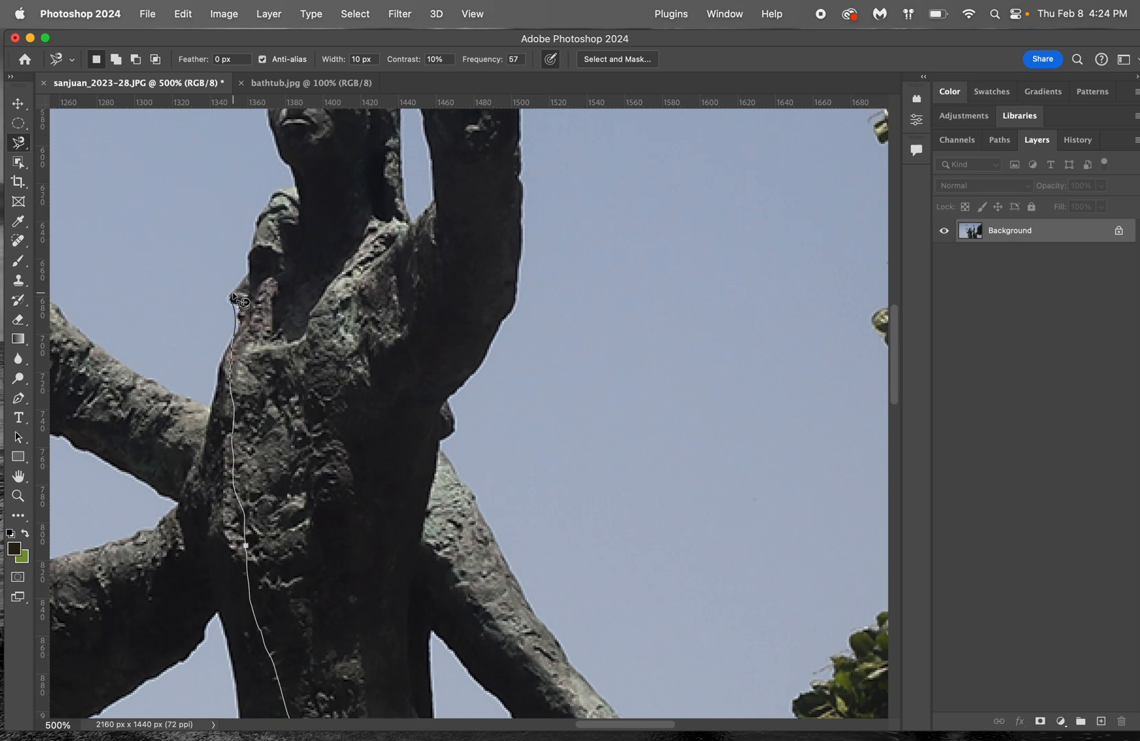
{"action": "mouse_move", "coordinate": [238, 286]}
{"action": "left_mouse_down"}
{"action": "mouse_move", "coordinate": [273, 204]}
{"action": "mouse_move", "coordinate": [295, 196]}
{"action": "left_mouse_up"}
Bring the Magnetic Lasso path down through the sky between the two statues and close the selection beside the robe
{"action": "scroll", "coordinate": [295, 199], "scroll_direction": "down", "scroll_amount": 20}
{"action": "scroll", "coordinate": [295, 199], "scroll_direction": "left", "scroll_amount": 10}
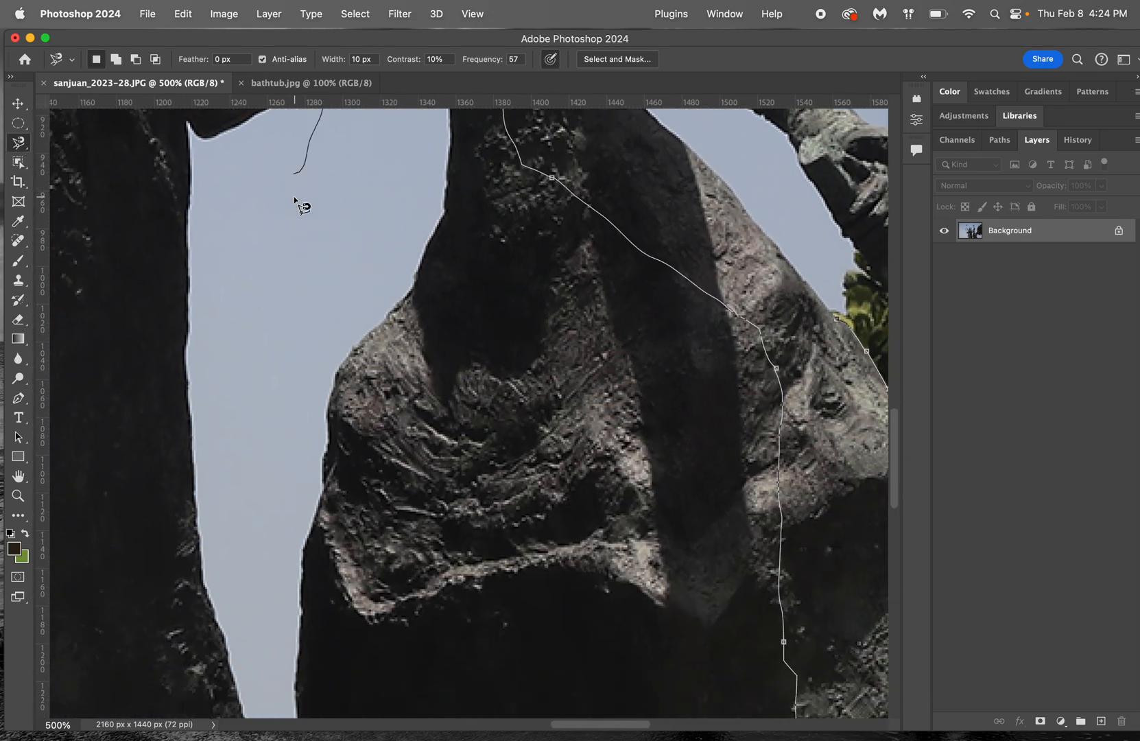
{"action": "key", "text": "super+minus"}
{"action": "key", "text": "super+minus"}
{"action": "key", "text": "super+minus"}
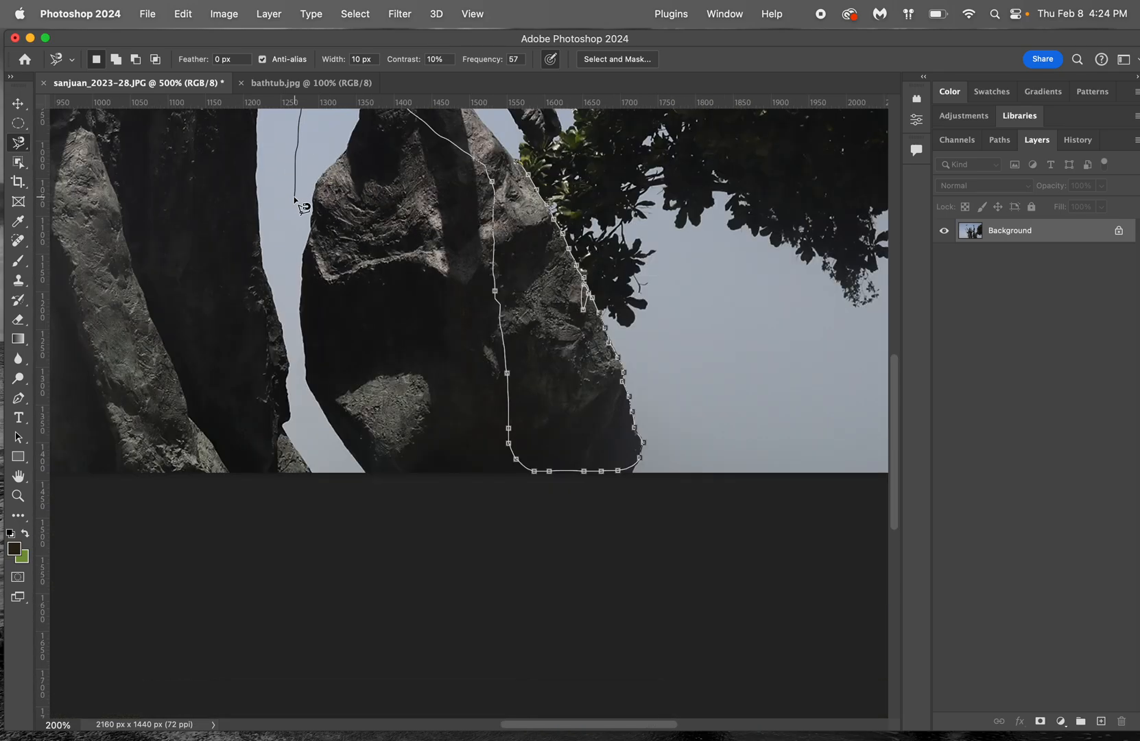
{"action": "double_click", "coordinate": [300, 260]}
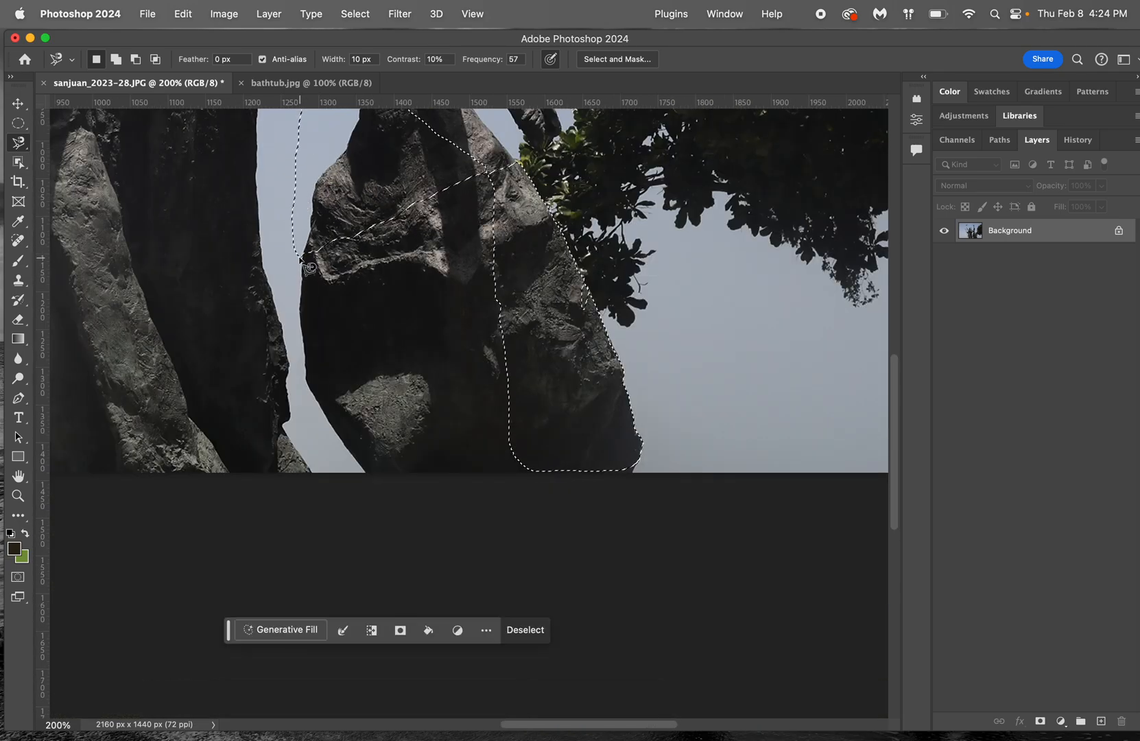
{"action": "scroll", "coordinate": [300, 259], "scroll_direction": "up", "scroll_amount": 10}
{"action": "scroll", "coordinate": [300, 259], "scroll_direction": "left", "scroll_amount": 4}
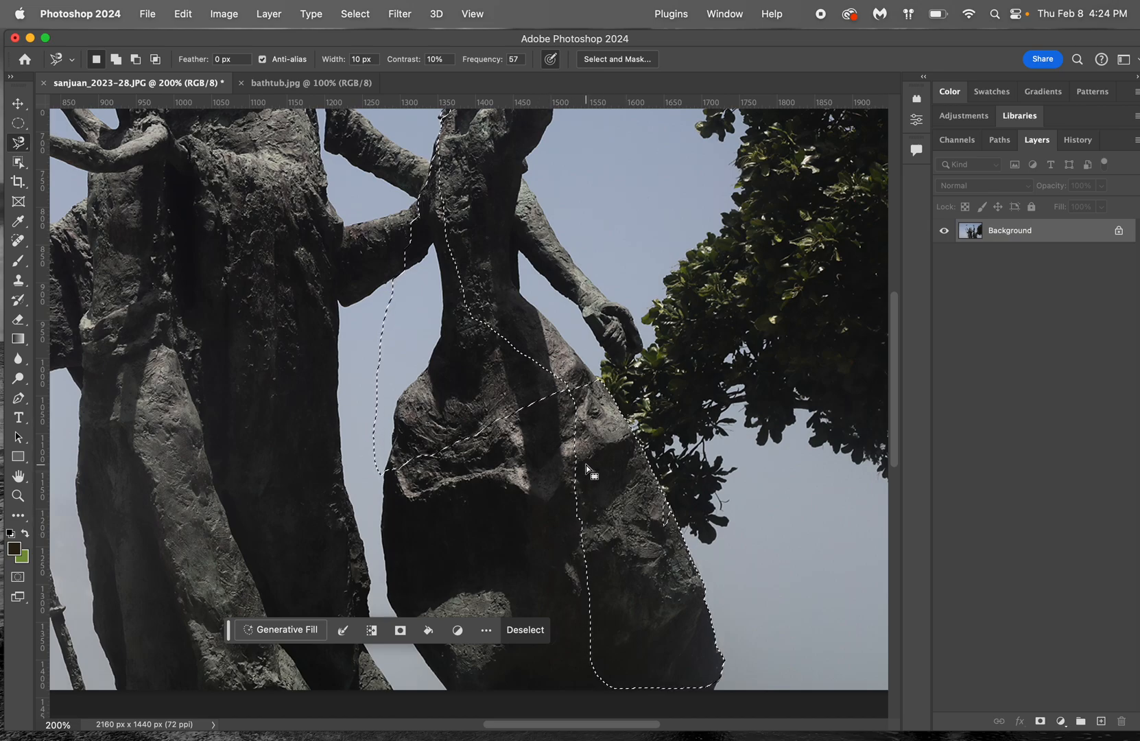
Try to subtract a small four-sided area on the bishop's robe from the selection with the Polygonal Lasso
{"action": "left_click", "coordinate": [20, 143]}
{"action": "left_click", "coordinate": [100, 155]}
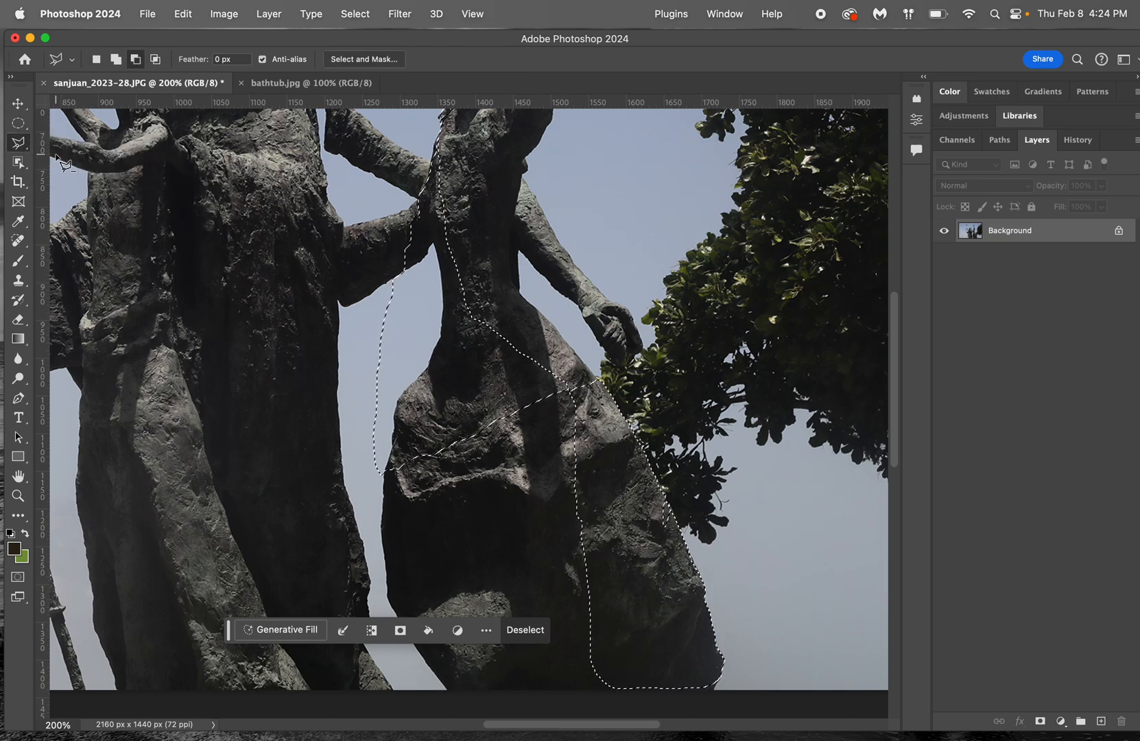
{"action": "left_click", "coordinate": [197, 285]}
{"action": "left_click", "coordinate": [167, 357]}
{"action": "left_click", "coordinate": [227, 378]}
{"action": "left_click", "coordinate": [237, 304]}
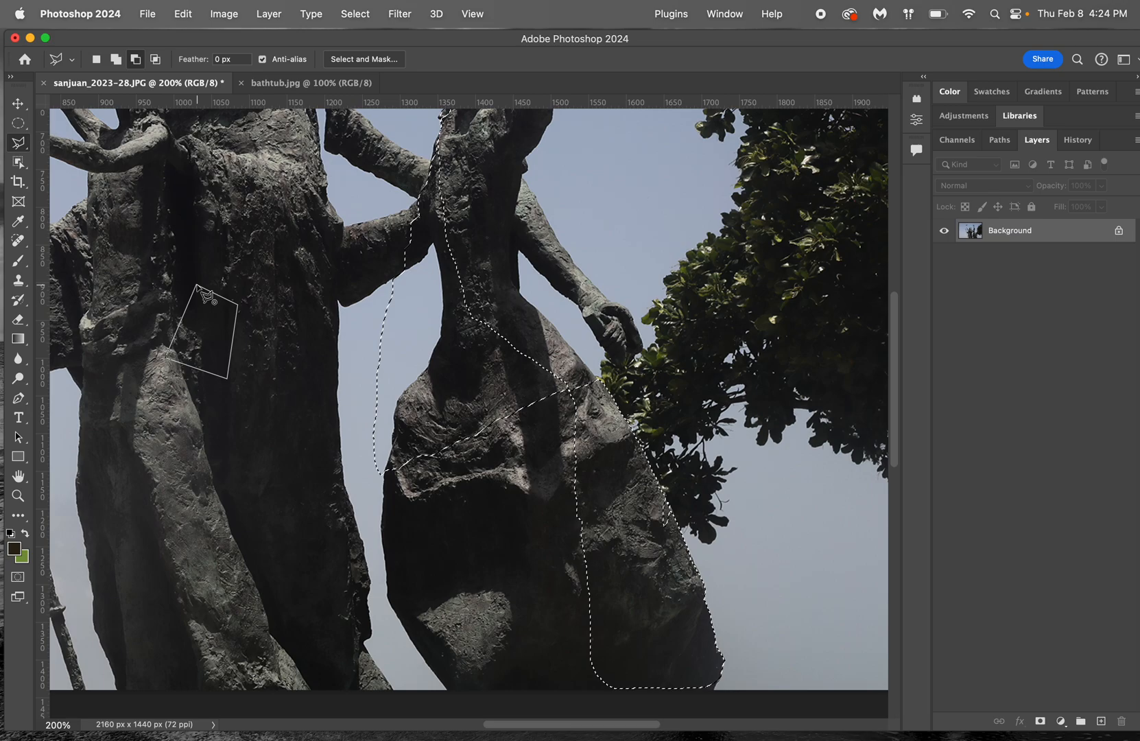
{"action": "left_click", "coordinate": [199, 288]}
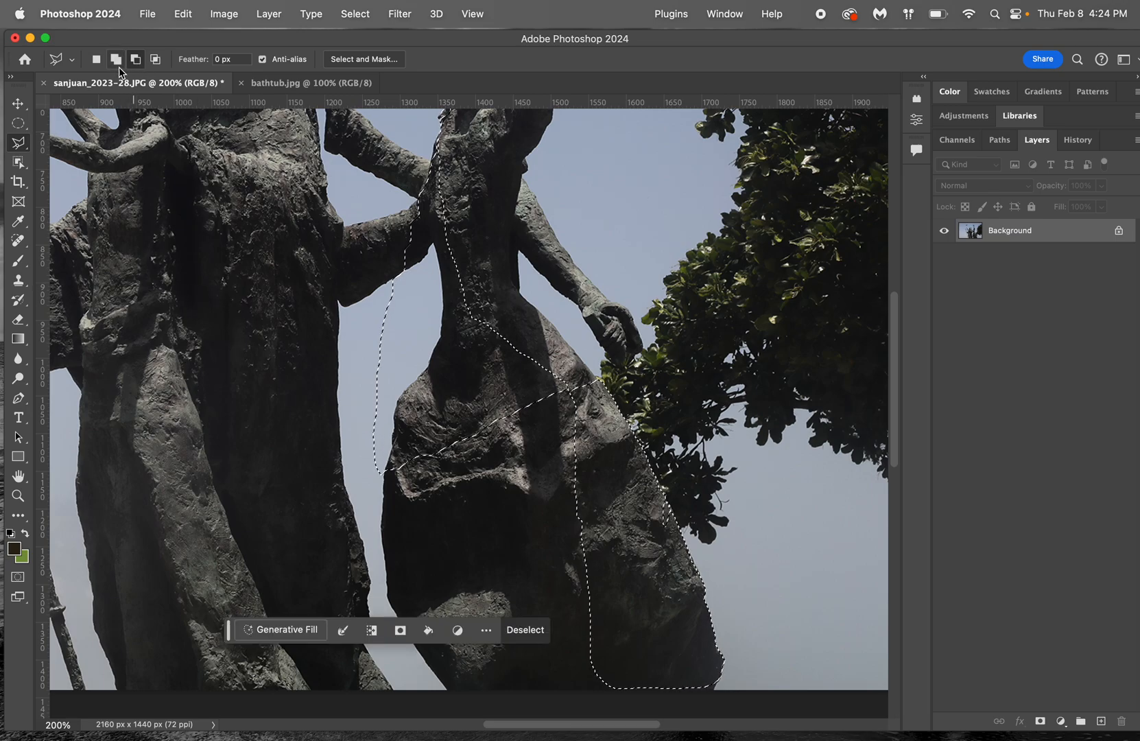
Set the Polygonal Lasso to add and include a four-sided area of the bishop's robe in the selection
{"action": "left_click", "coordinate": [179, 343]}
{"action": "left_click", "coordinate": [169, 444]}
{"action": "left_click", "coordinate": [304, 442]}
{"action": "left_click", "coordinate": [255, 333]}
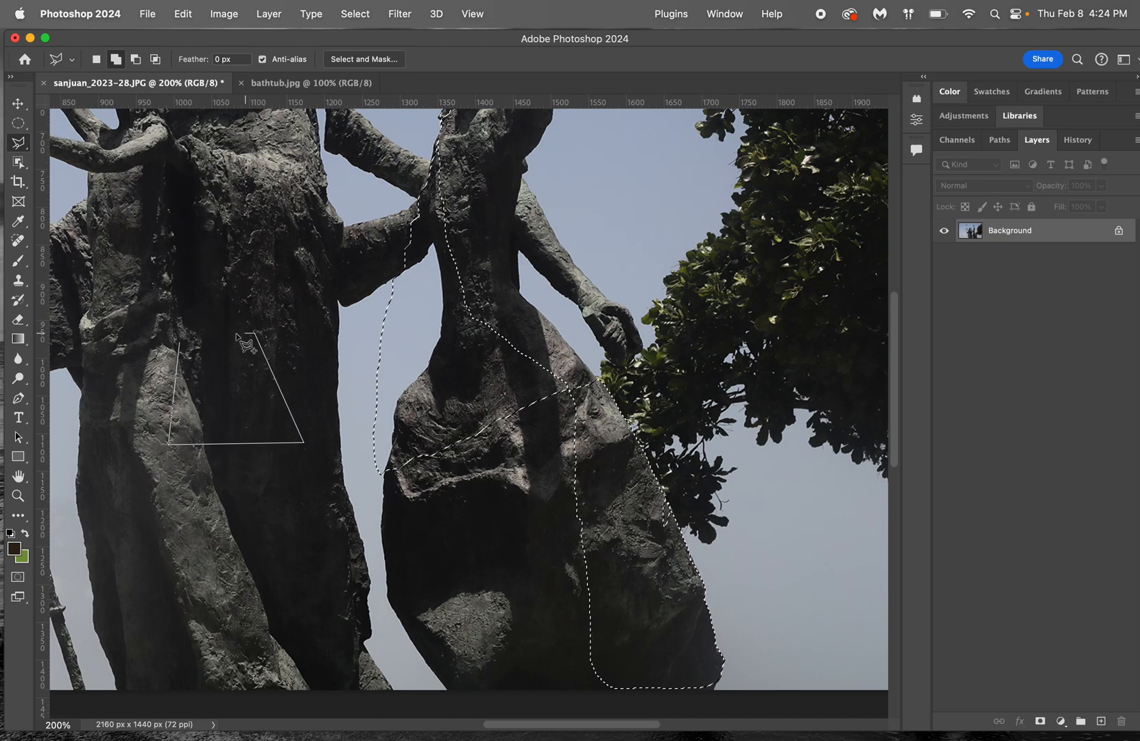
{"action": "left_click", "coordinate": [189, 352]}
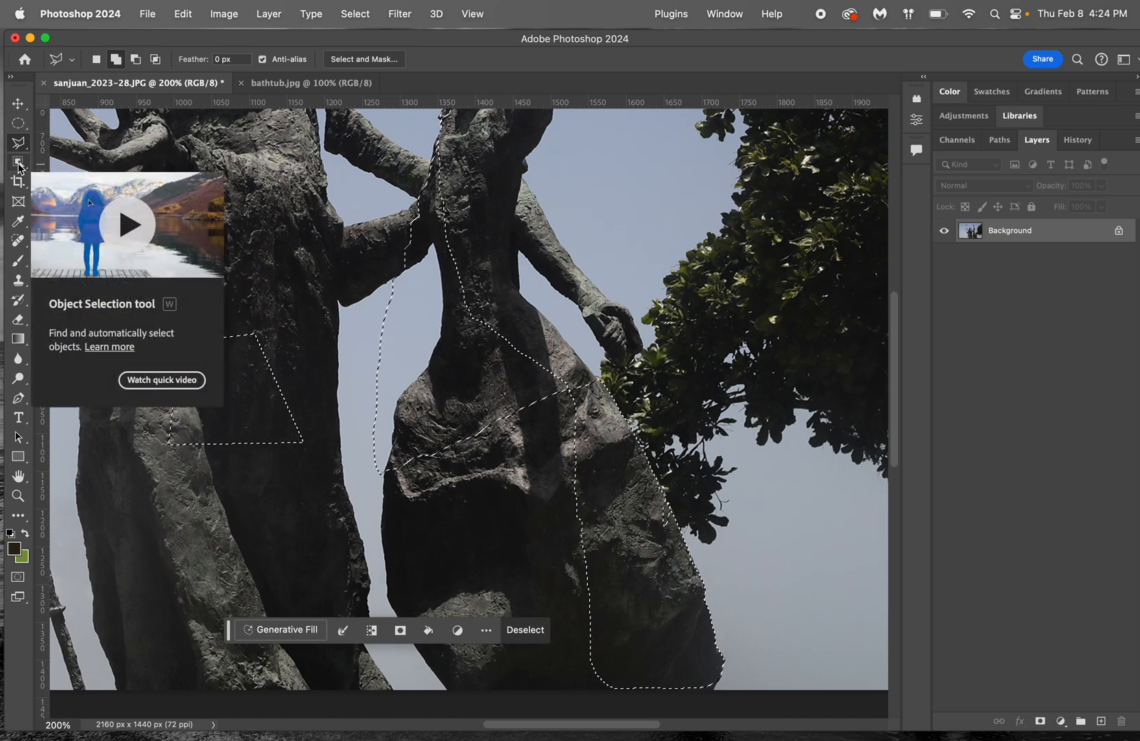
Clear the selection and use the Quick Selection tool to select the torso and robe of the statue beside the tree
{"action": "key", "text": "super+d"}
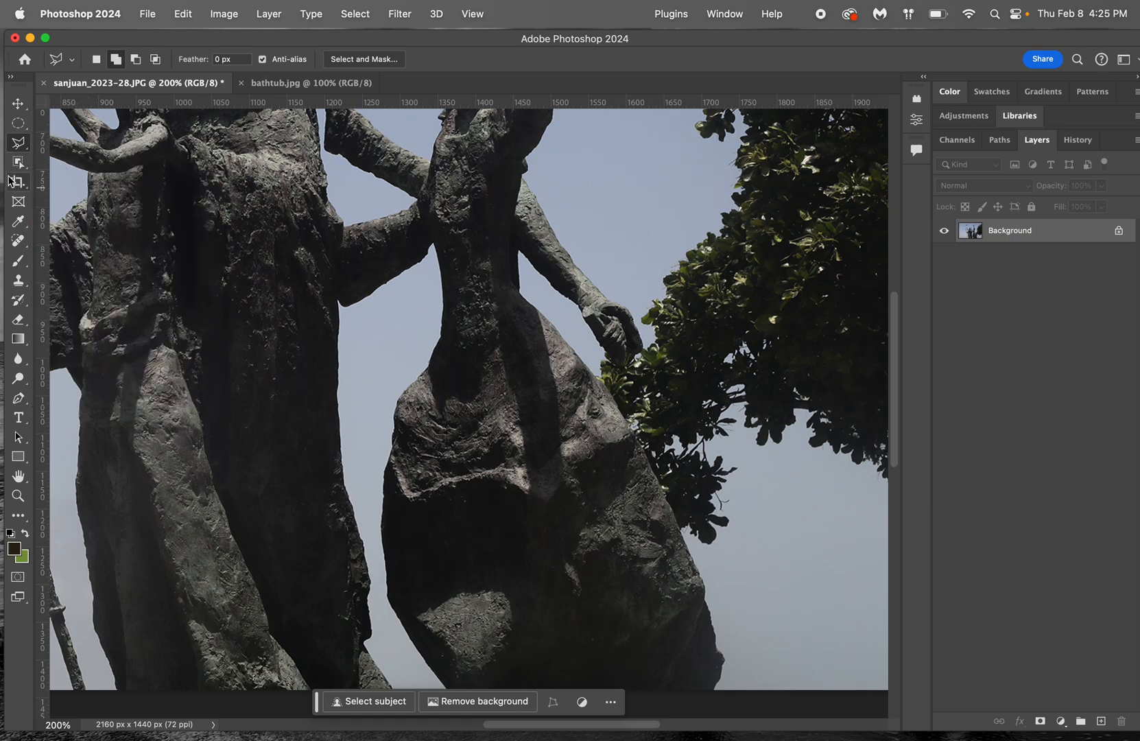
{"action": "left_click", "coordinate": [16, 170]}
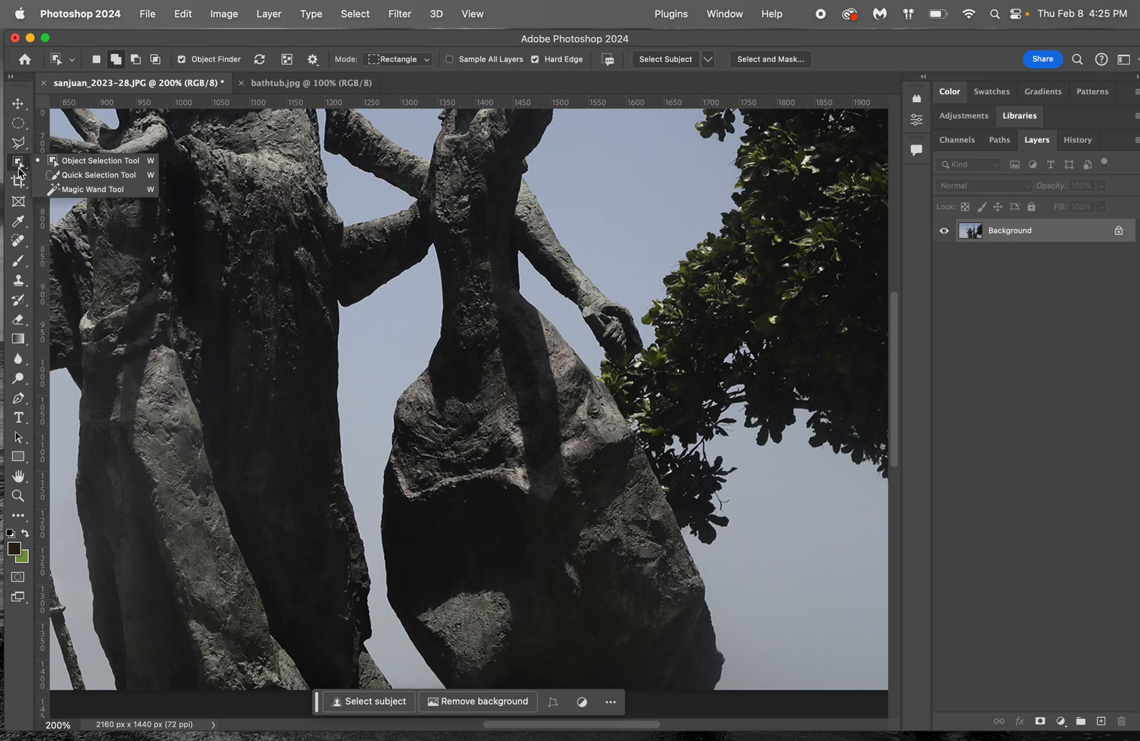
{"action": "left_click", "coordinate": [50, 176]}
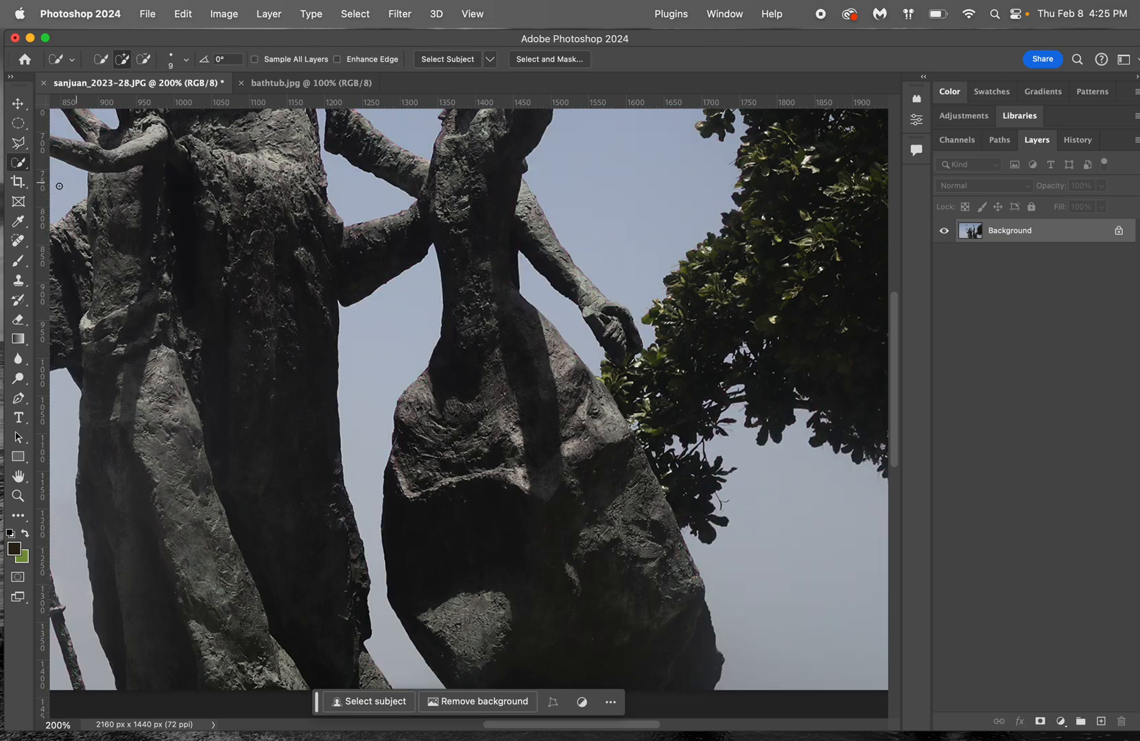
{"action": "left_click", "coordinate": [16, 171]}
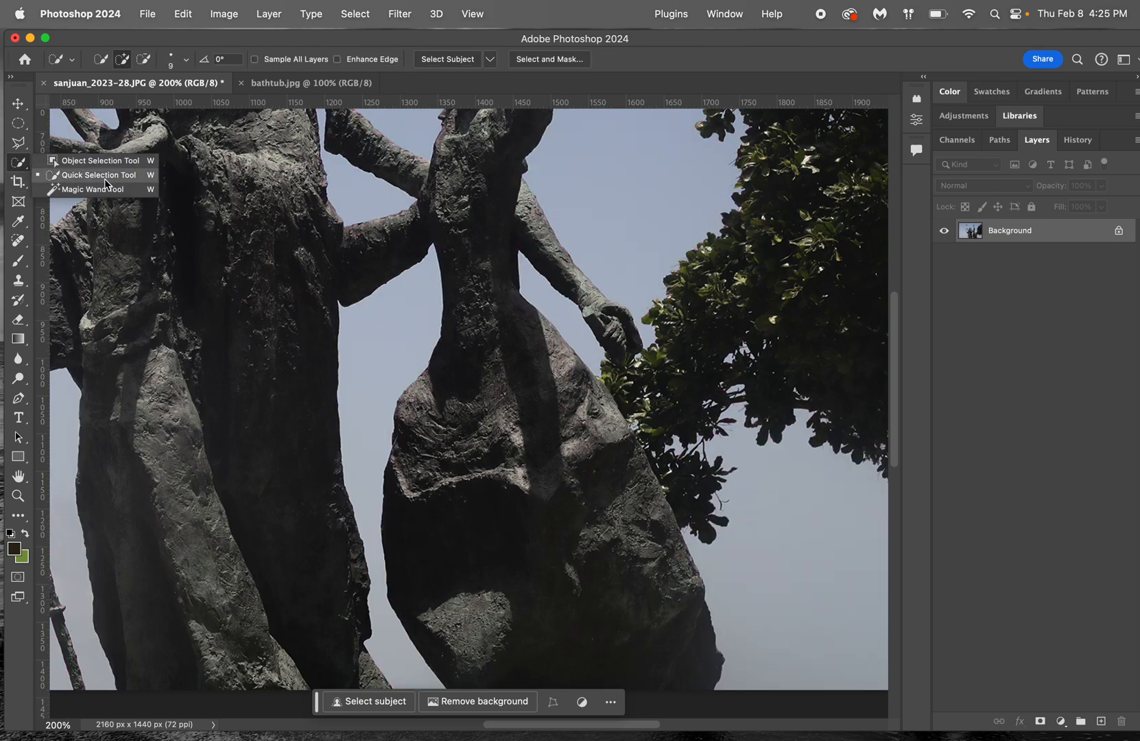
{"action": "mouse_move", "coordinate": [467, 180]}
{"action": "left_mouse_down"}
{"action": "mouse_move", "coordinate": [479, 366]}
{"action": "mouse_move", "coordinate": [616, 561]}
{"action": "left_mouse_up"}
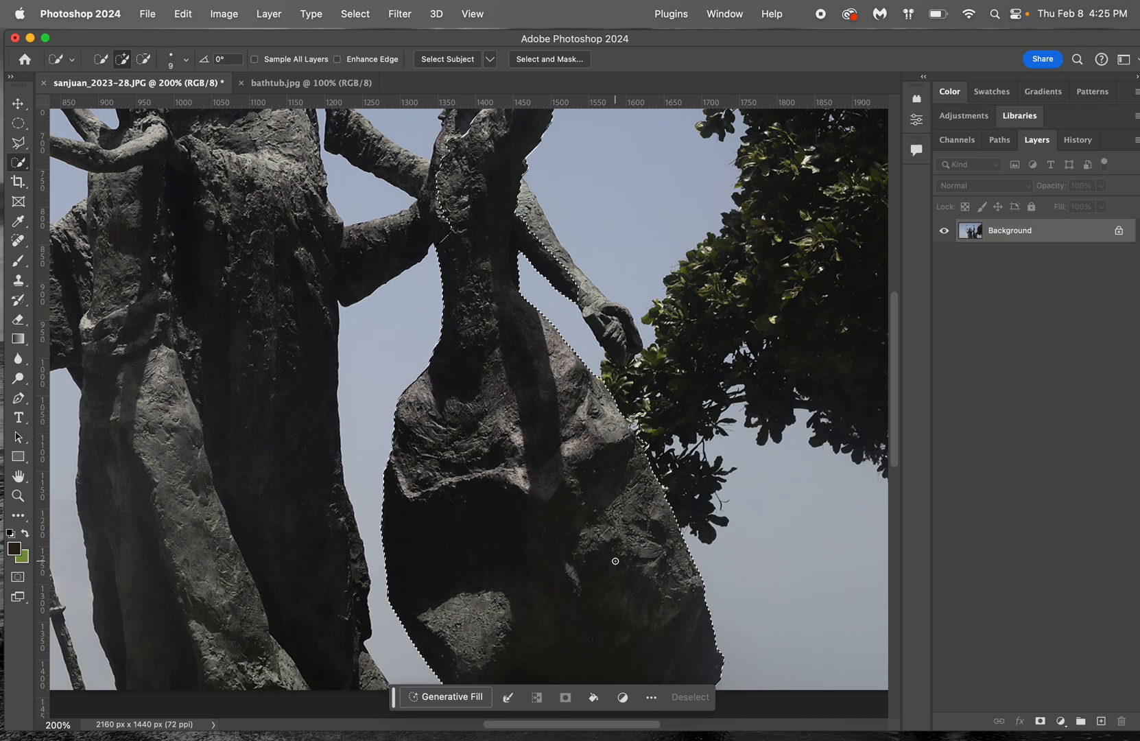
Extend the Quick Selection over the statue's shoulder, face, lowered arm and the sleeve reaching toward the bishop's staff
{"action": "scroll", "coordinate": [616, 561], "scroll_direction": "up", "scroll_amount": 5}
{"action": "mouse_move", "coordinate": [524, 374]}
{"action": "left_mouse_down"}
{"action": "mouse_move", "coordinate": [514, 342]}
{"action": "mouse_move", "coordinate": [506, 372]}
{"action": "left_mouse_up"}
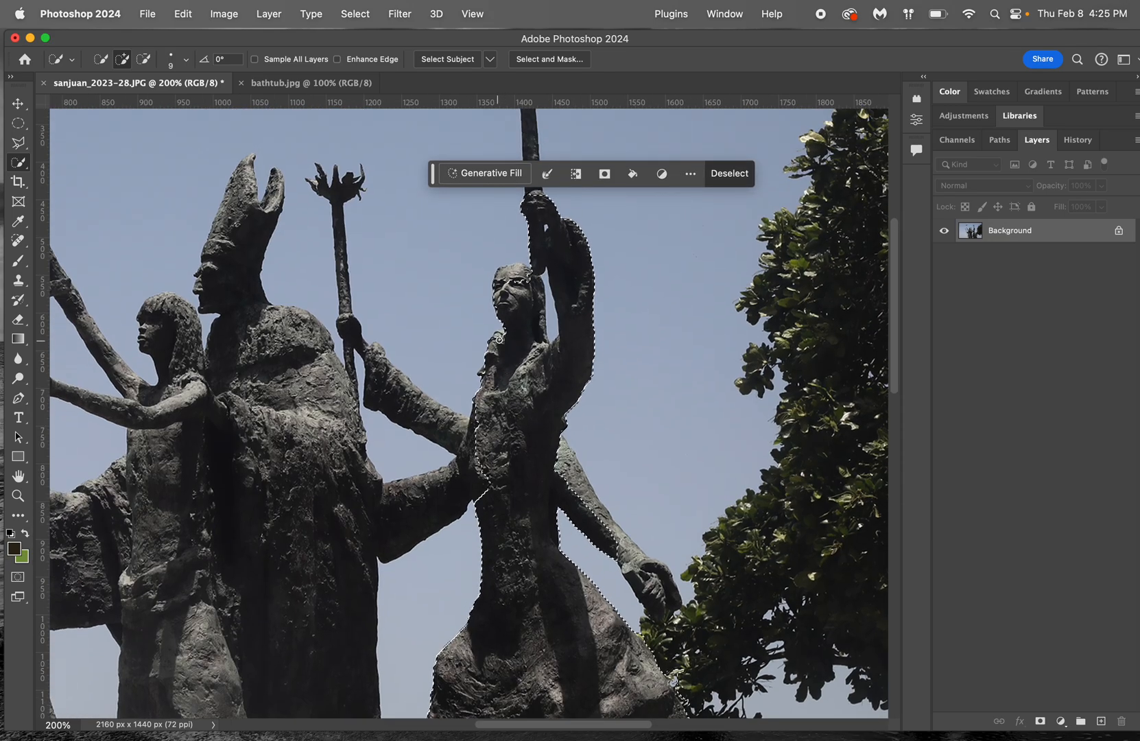
{"action": "mouse_move", "coordinate": [515, 292]}
{"action": "left_mouse_down"}
{"action": "mouse_move", "coordinate": [521, 274]}
{"action": "mouse_move", "coordinate": [507, 267]}
{"action": "left_mouse_up"}
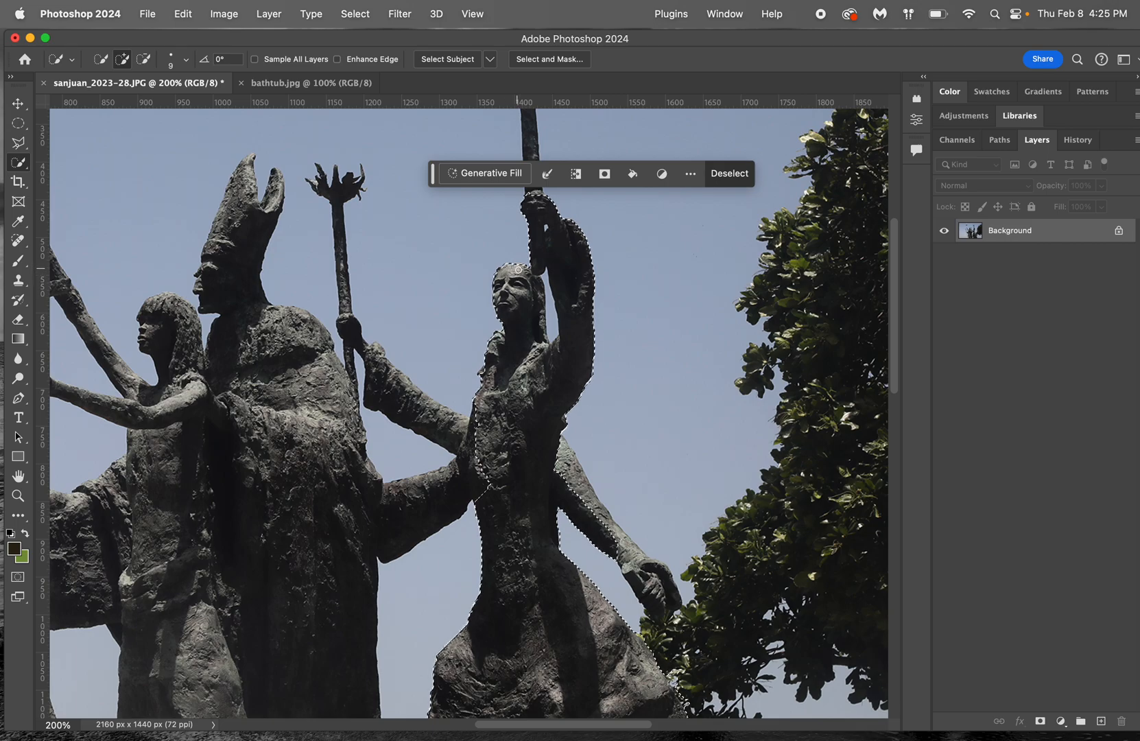
{"action": "mouse_move", "coordinate": [564, 464]}
{"action": "left_mouse_down"}
{"action": "mouse_move", "coordinate": [645, 587]}
{"action": "mouse_move", "coordinate": [618, 550]}
{"action": "left_mouse_up"}
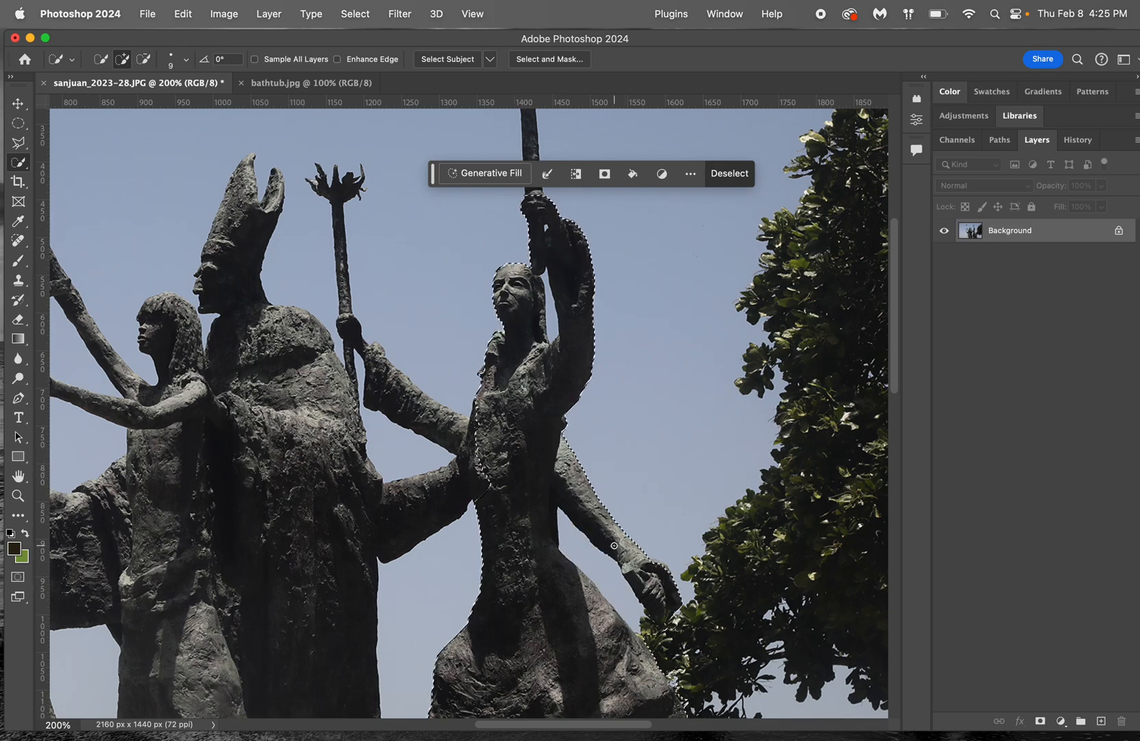
{"action": "left_click_drag", "start_coordinate": [392, 382], "coordinate": [473, 421]}
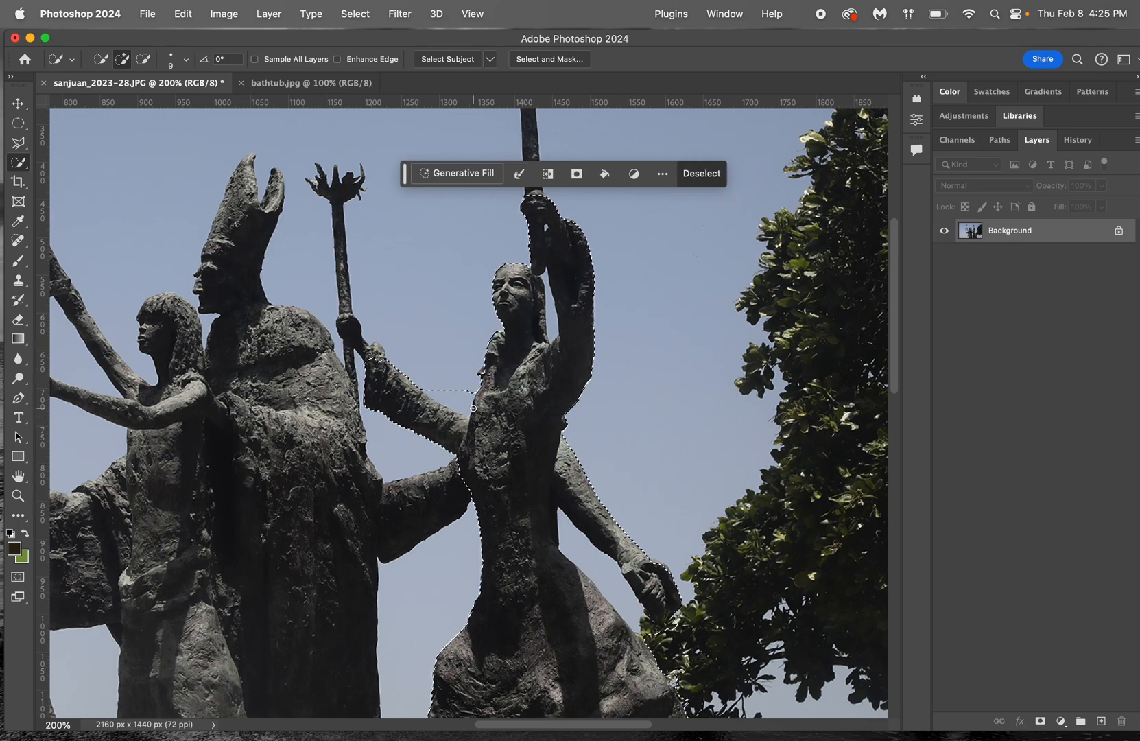
Reduce the Quick Selection brush to 4 and subtract the sky between the outstretched sleeve and the torso from the selection
{"action": "key", "text": "super+equal"}
{"action": "key", "text": "super+equal"}
{"action": "key", "text": "super+equal"}
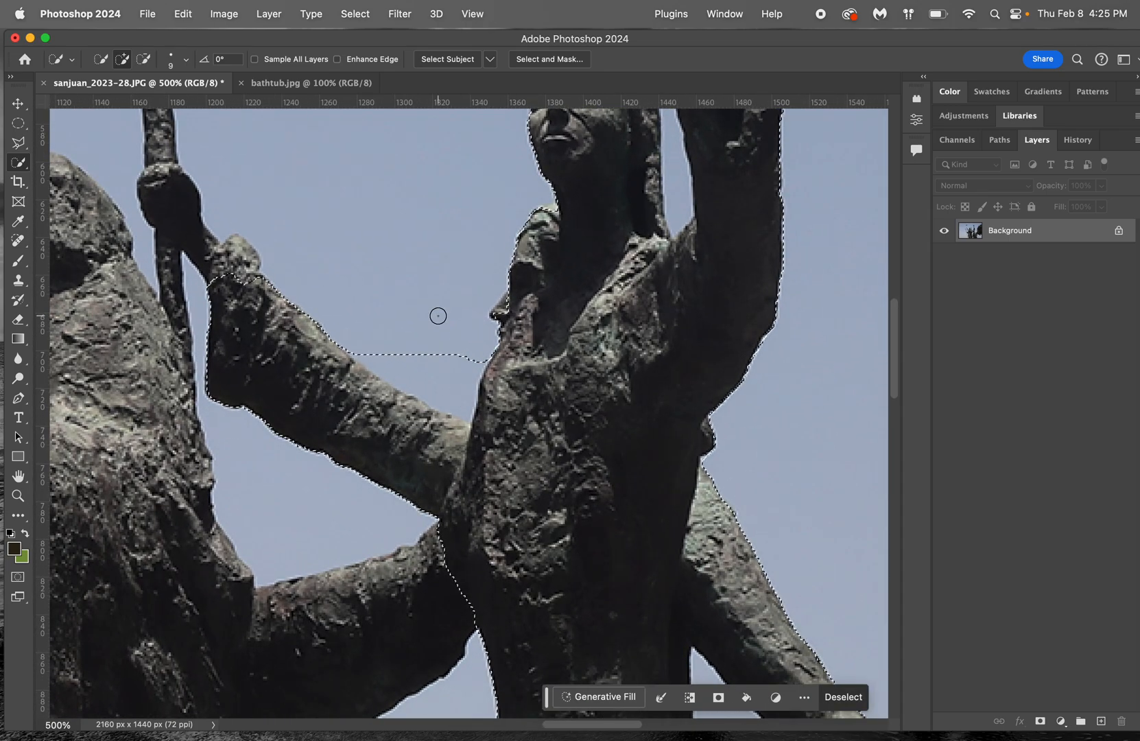
{"action": "key", "text": "alt"}
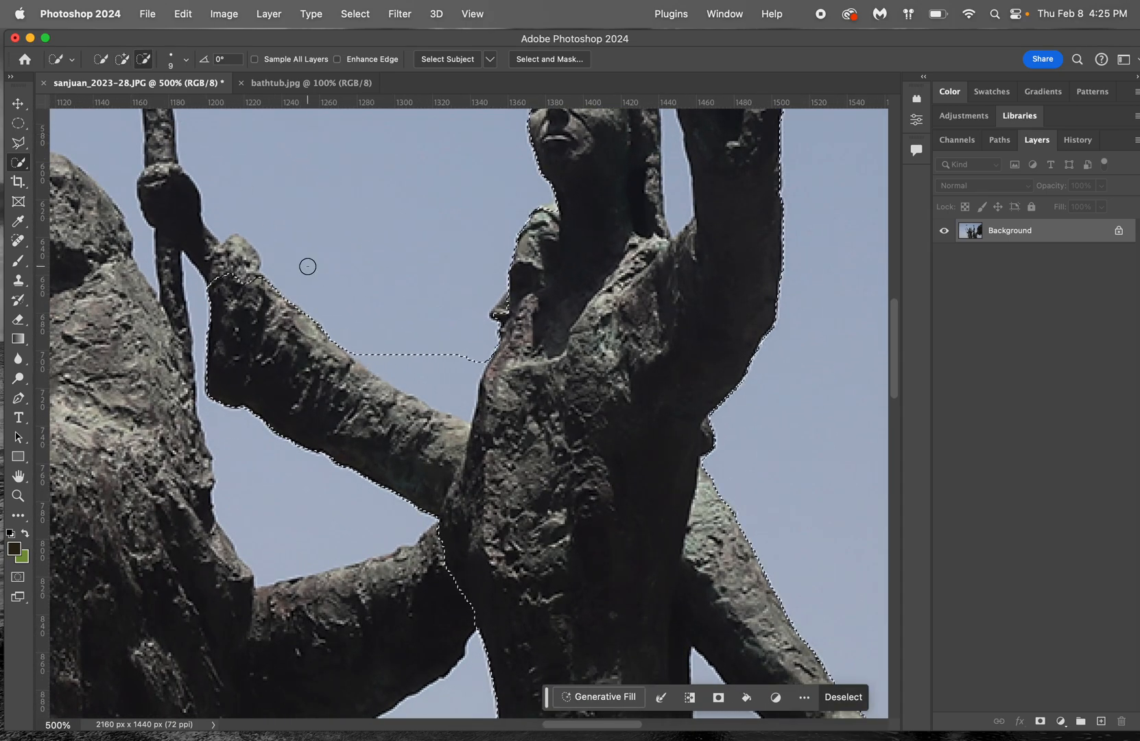
{"action": "left_click_drag", "start_coordinate": [373, 338], "coordinate": [419, 369]}
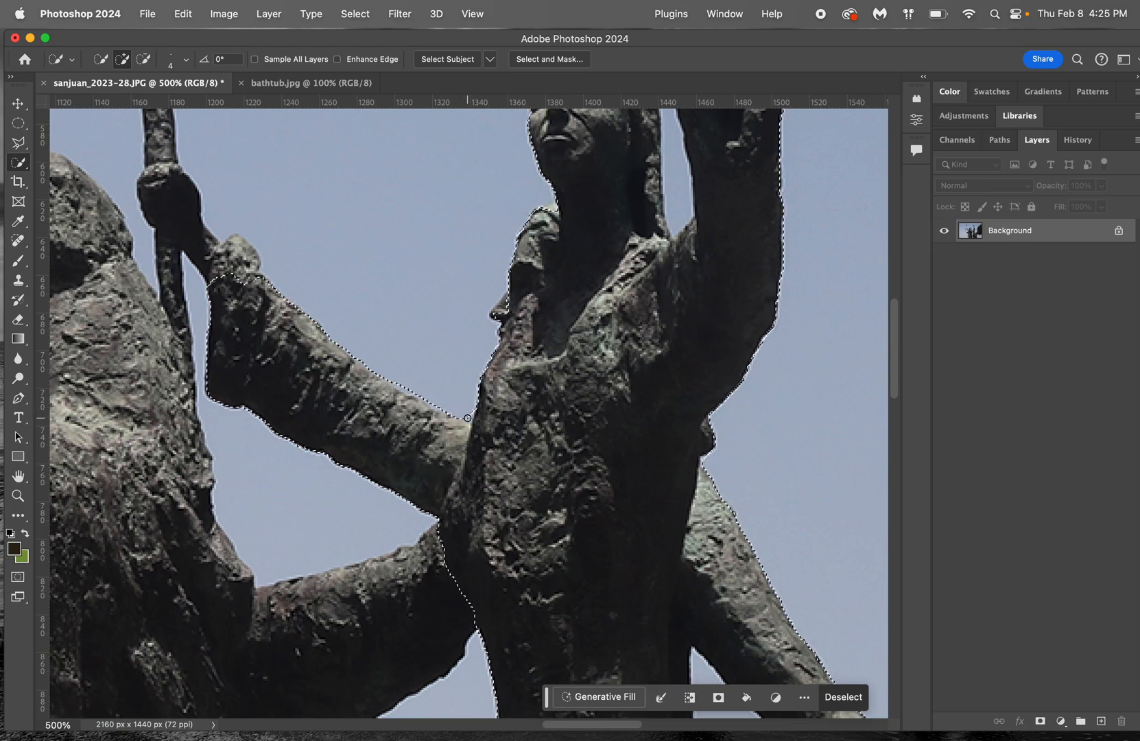
{"action": "key", "text": "alt"}
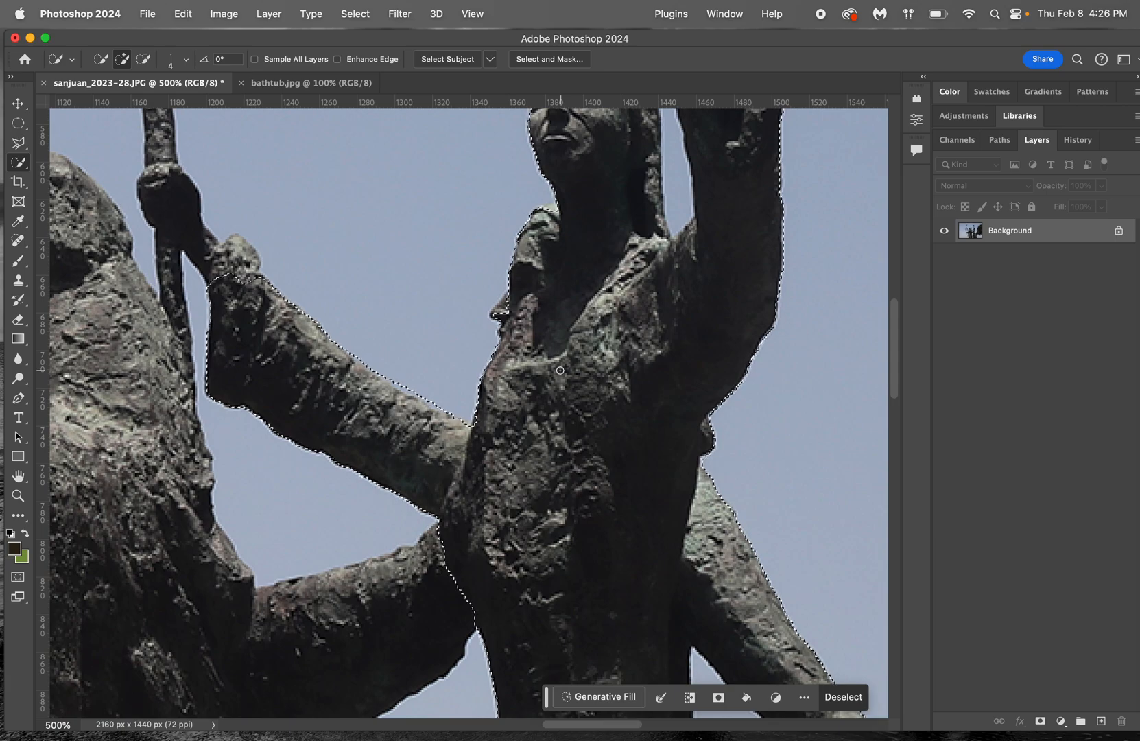
Adjust the Quick Selection brush size to 9 and add the hand gripping the staff to the selection
{"action": "key", "text": "bracketright"}
{"action": "key", "text": "bracketright"}
{"action": "key", "text": "bracketright"}
{"action": "key", "text": "bracketright"}
{"action": "key", "text": "bracketleft"}
{"action": "key", "text": "bracketleft"}
{"action": "key", "text": "bracketleft"}
{"action": "key", "text": "bracketleft"}
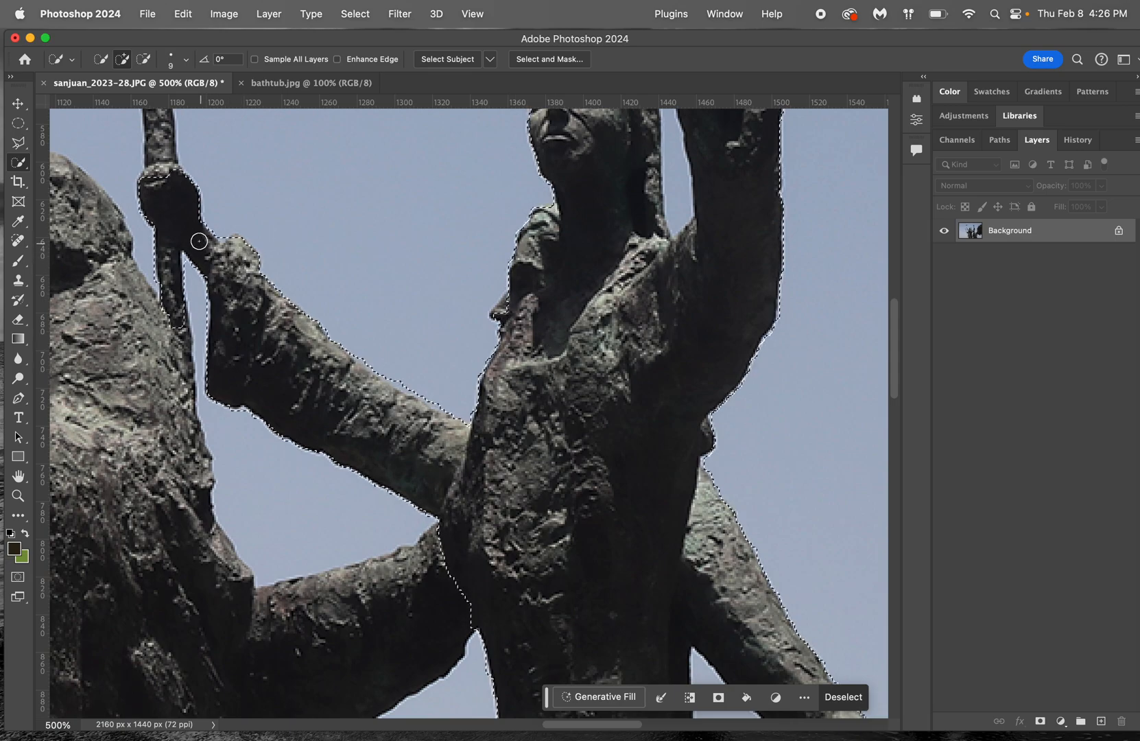
Switch to the Magic Wand in add mode and add the dark tones of the bishop's mitre and upper body to the selection
{"action": "scroll", "coordinate": [177, 190], "scroll_direction": "up", "scroll_amount": 4}
{"action": "key", "text": "super+minus"}
{"action": "key", "text": "super+minus"}
{"action": "key", "text": "super+minus"}
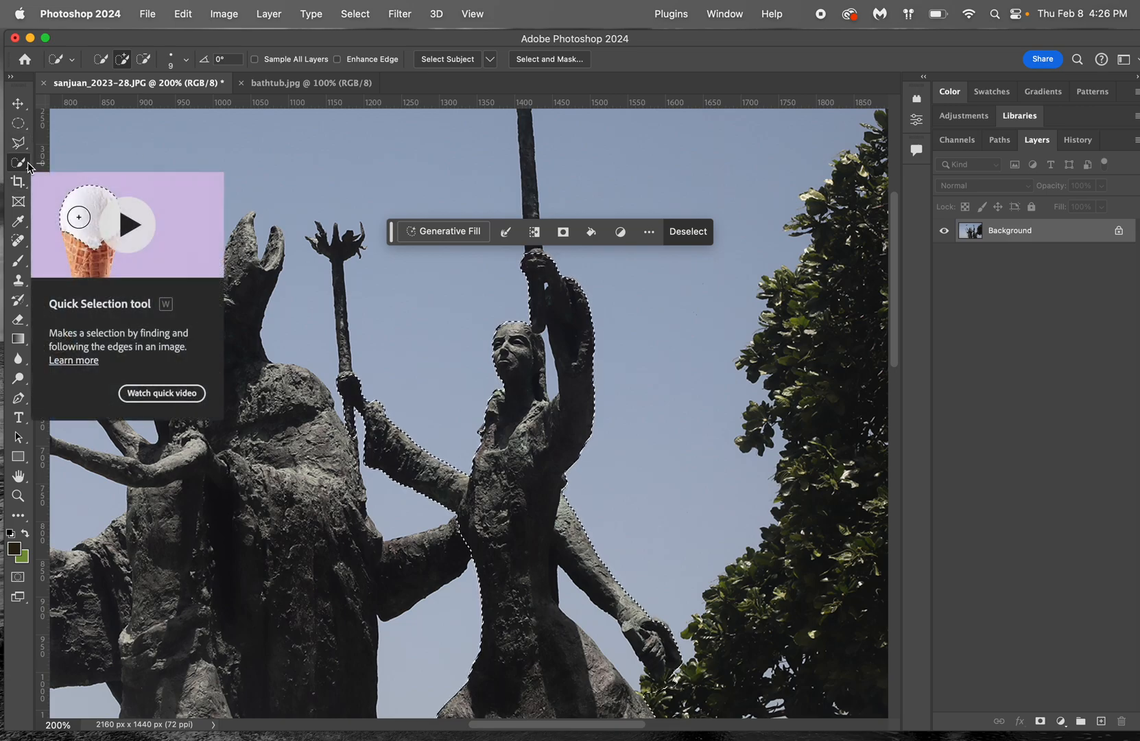
{"action": "left_click_drag", "start_coordinate": [28, 162], "coordinate": [65, 192]}
{"action": "left_click", "coordinate": [120, 63]}
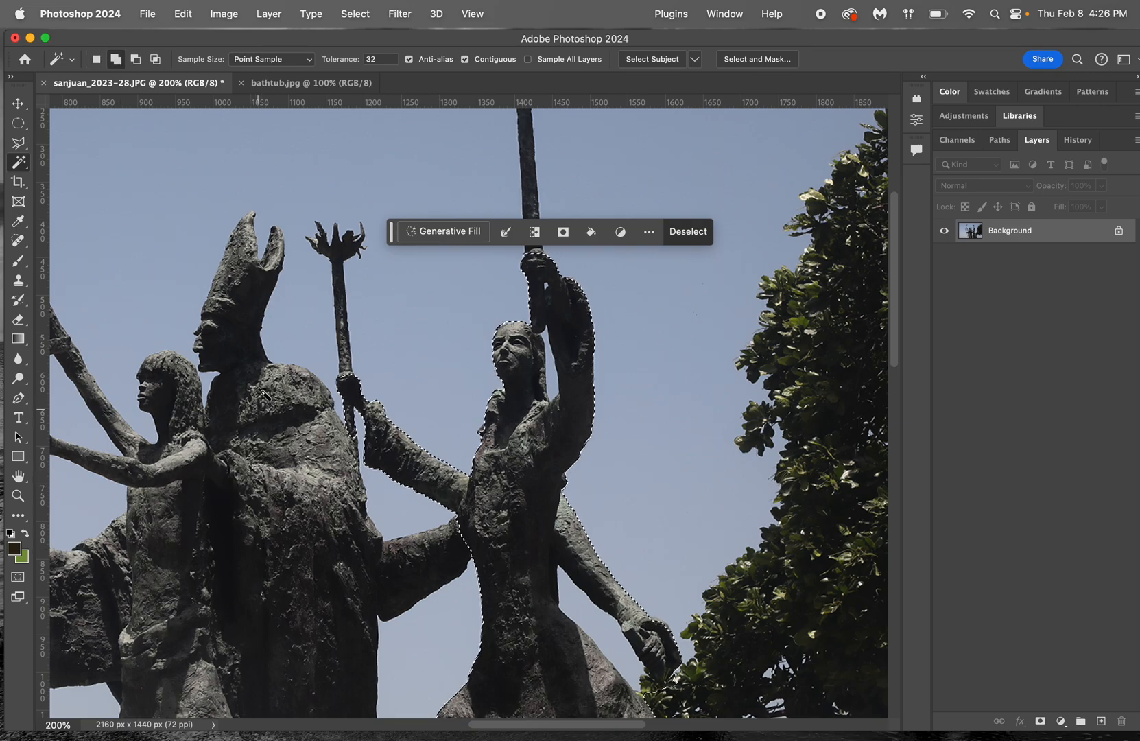
{"action": "left_click", "coordinate": [242, 305]}
{"action": "left_click", "coordinate": [233, 368]}
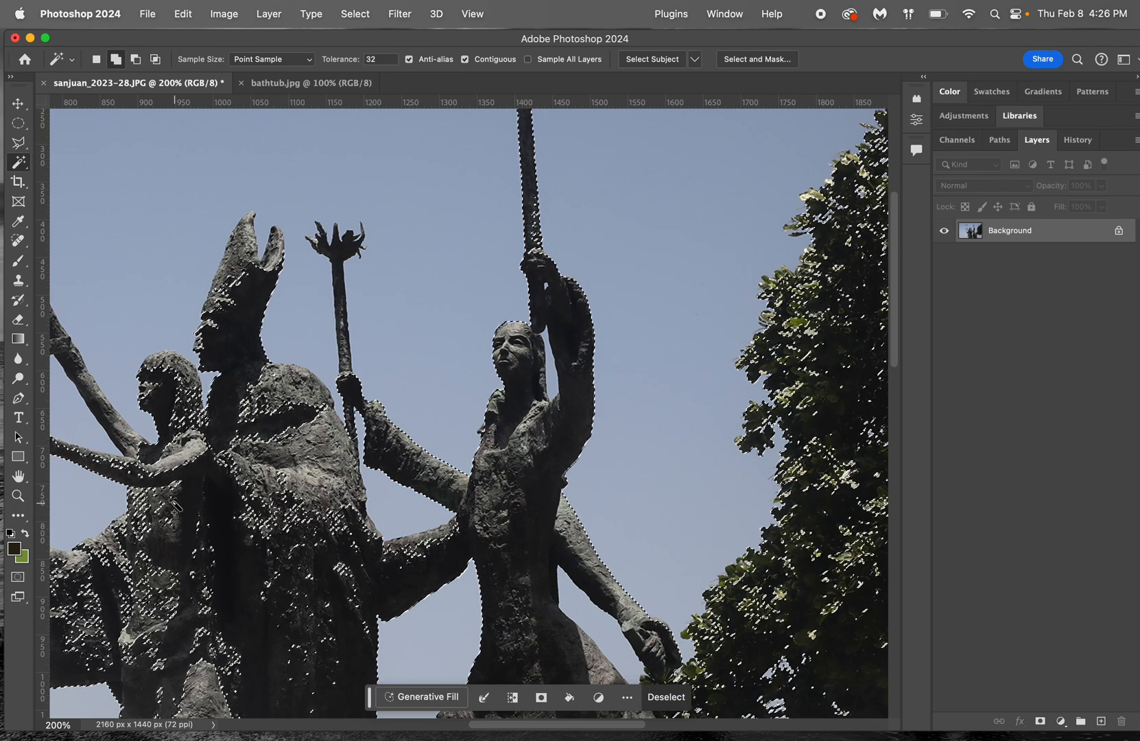
Sample more tones on the bishop's shoulder and cloak with the Magic Wand to add them to the selection
{"action": "scroll", "coordinate": [175, 506], "scroll_direction": "up", "scroll_amount": 1}
{"action": "scroll", "coordinate": [123, 519], "scroll_direction": "up", "scroll_amount": 1}
{"action": "scroll", "coordinate": [122, 520], "scroll_direction": "left", "scroll_amount": 3}
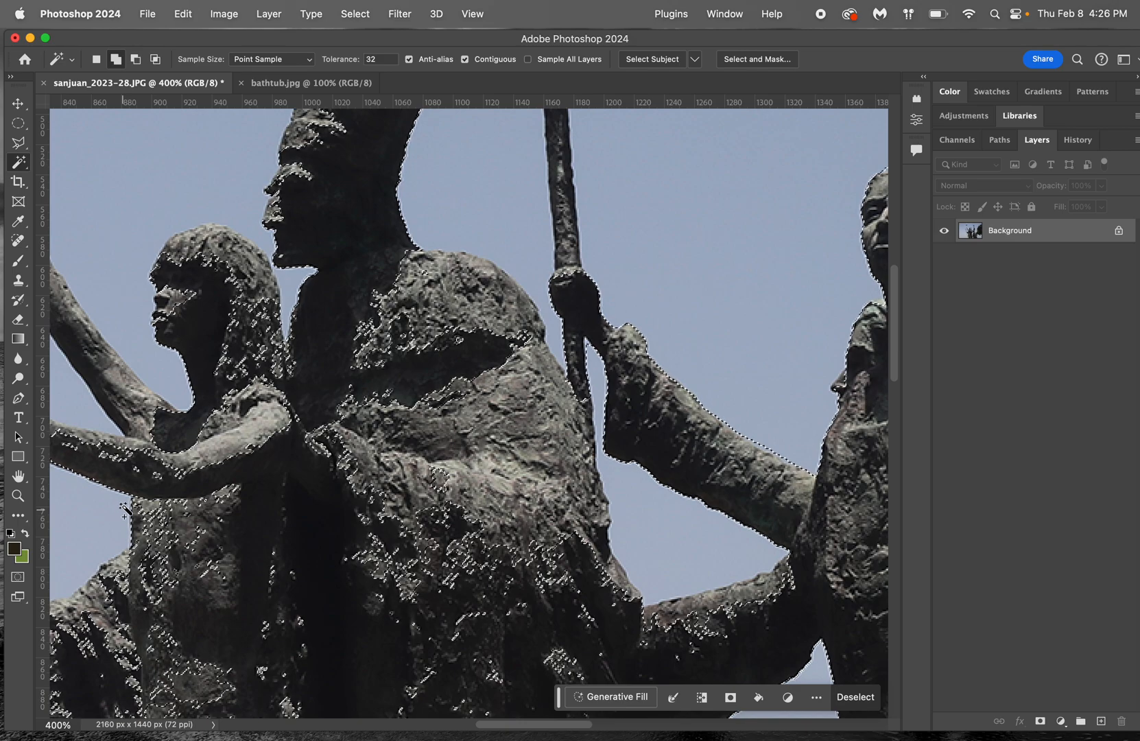
{"action": "left_click", "coordinate": [434, 406]}
{"action": "left_click", "coordinate": [424, 330]}
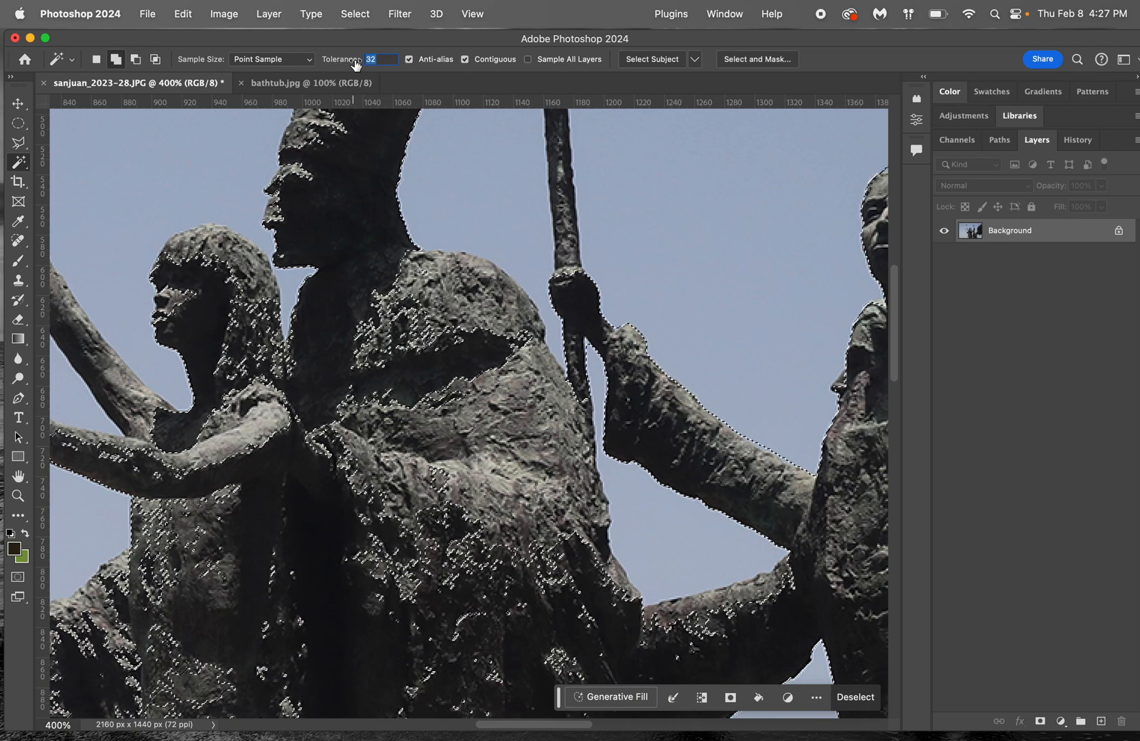
Set the Magic Wand tolerance to 70 and add the lighter tones of the bishop's cloak to the selection
{"action": "type", "text": "70"}
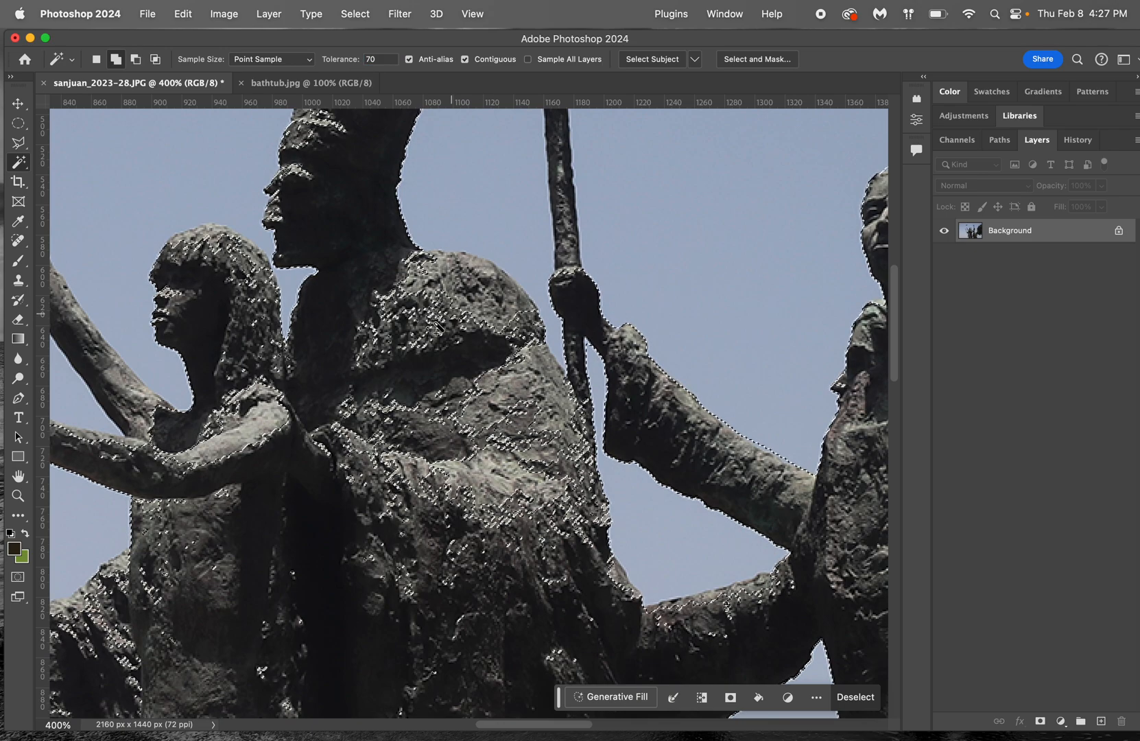
{"action": "left_click", "coordinate": [464, 484]}
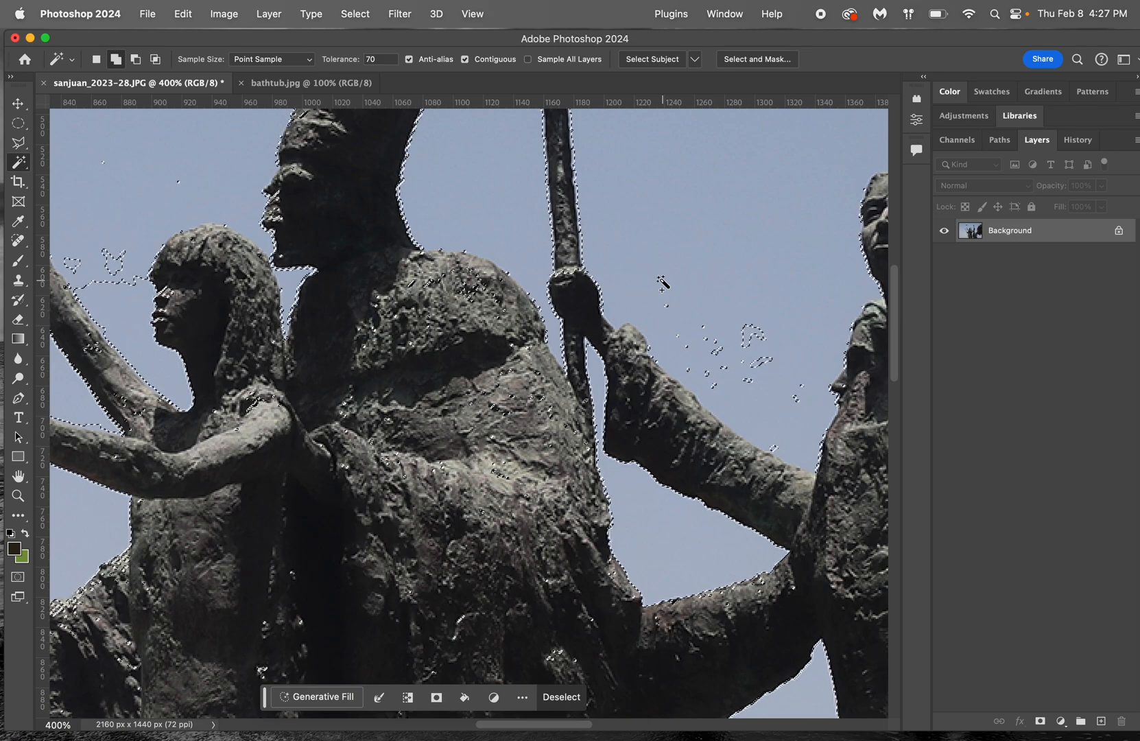
{"action": "key", "text": "super+minus"}
{"action": "key", "text": "super+minus"}
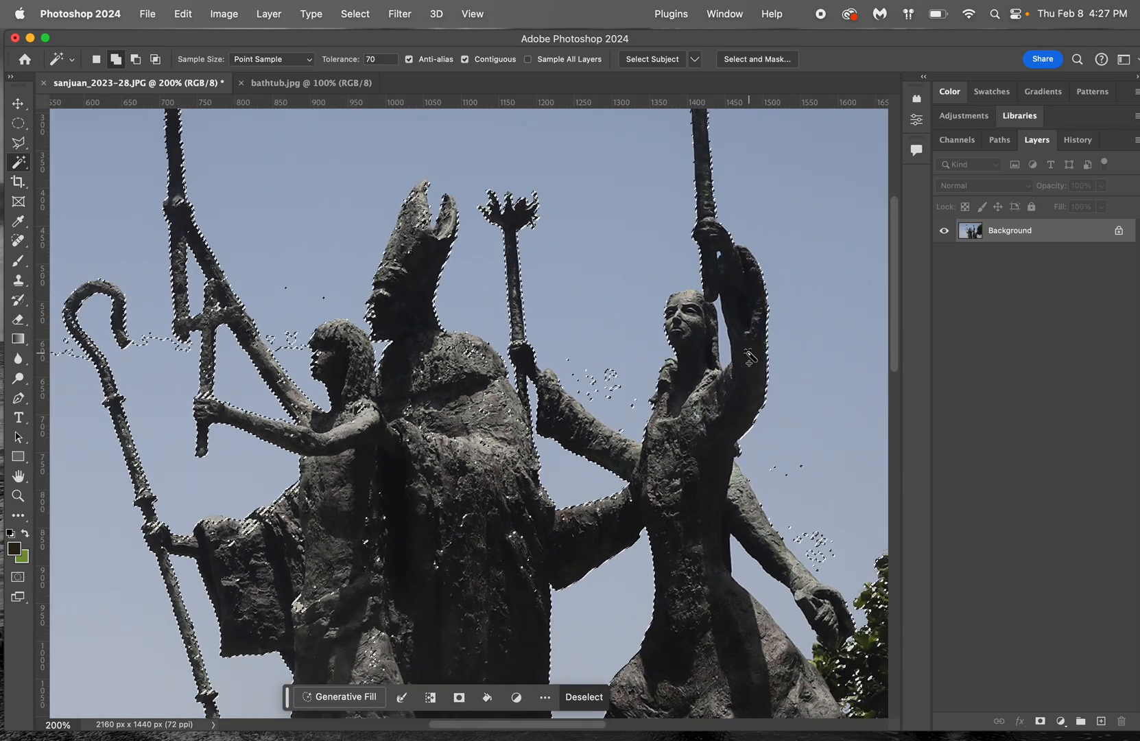
Copy the selection to a new layer and hide the Background so only the extracted copy shows
{"action": "key", "text": "alt"}
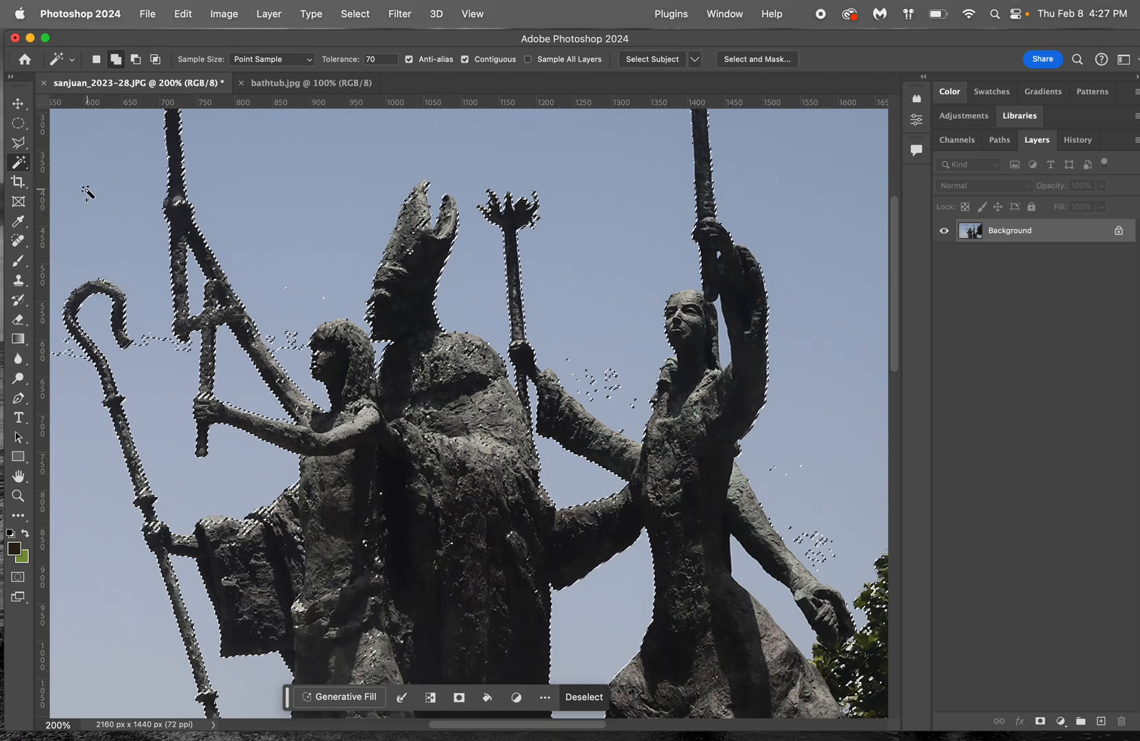
{"action": "key", "text": "super+0"}
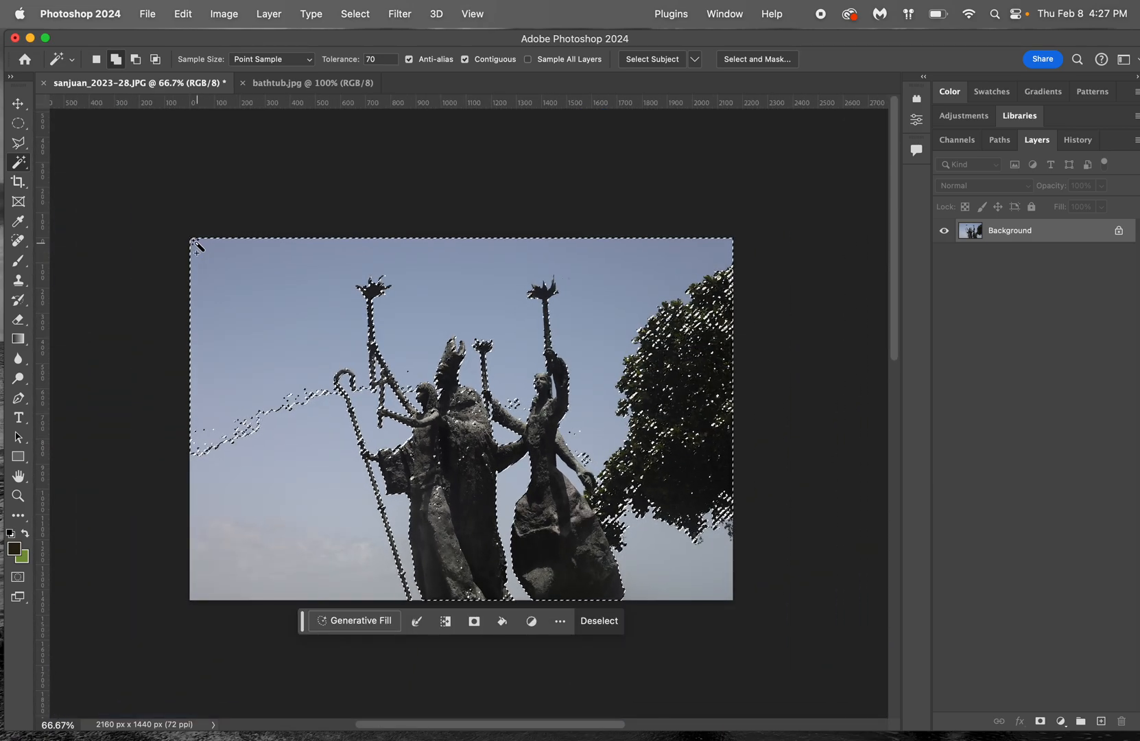
{"action": "key", "text": "super+j"}
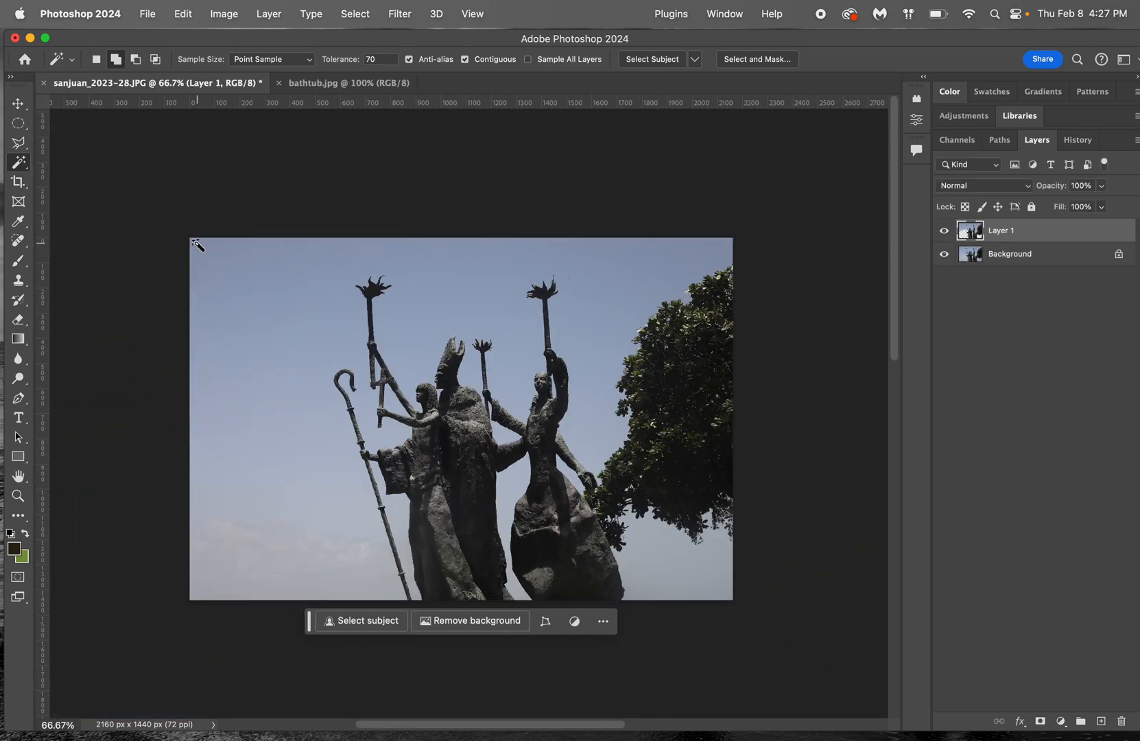
{"action": "left_click", "coordinate": [945, 255]}
{"action": "left_click", "coordinate": [945, 232]}
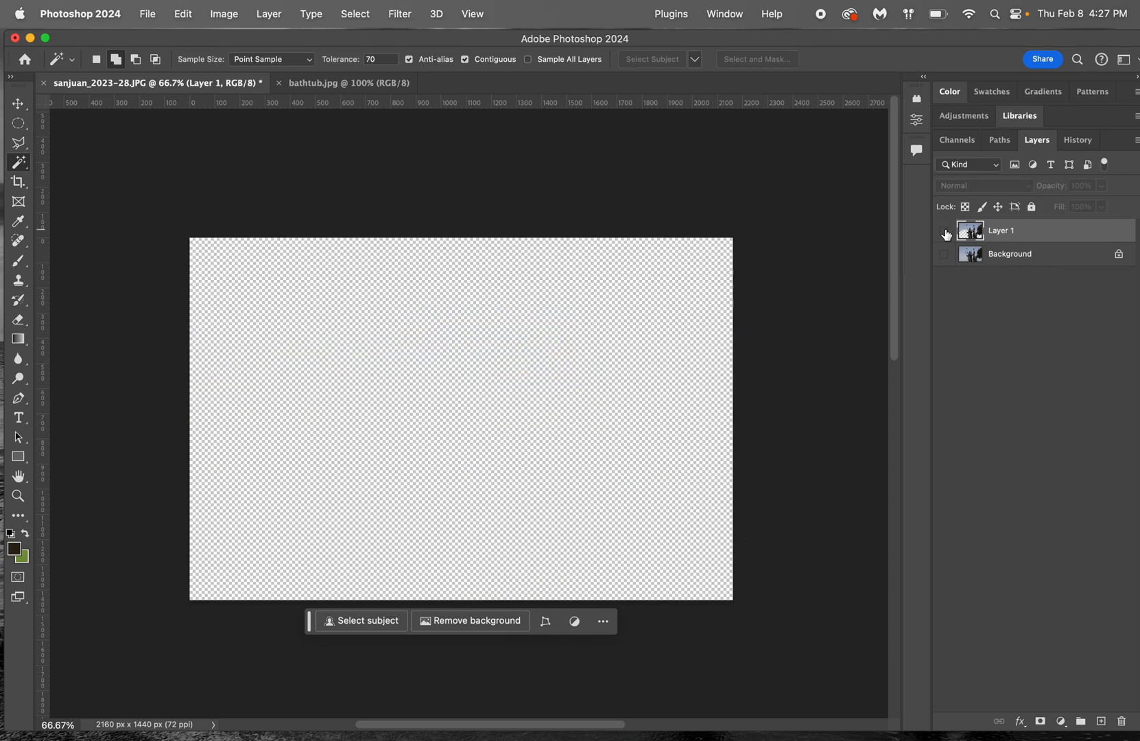
{"action": "left_click", "coordinate": [945, 232]}
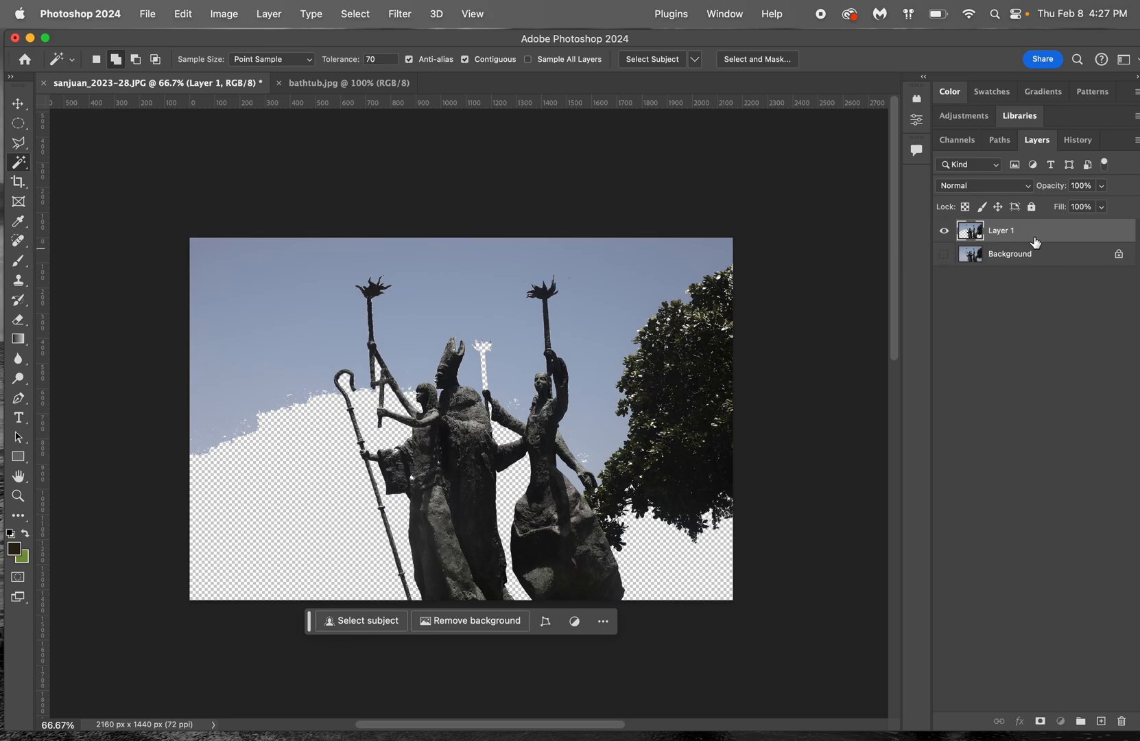
Delete the layer holding the extracted copy
{"action": "left_click", "coordinate": [1123, 723]}
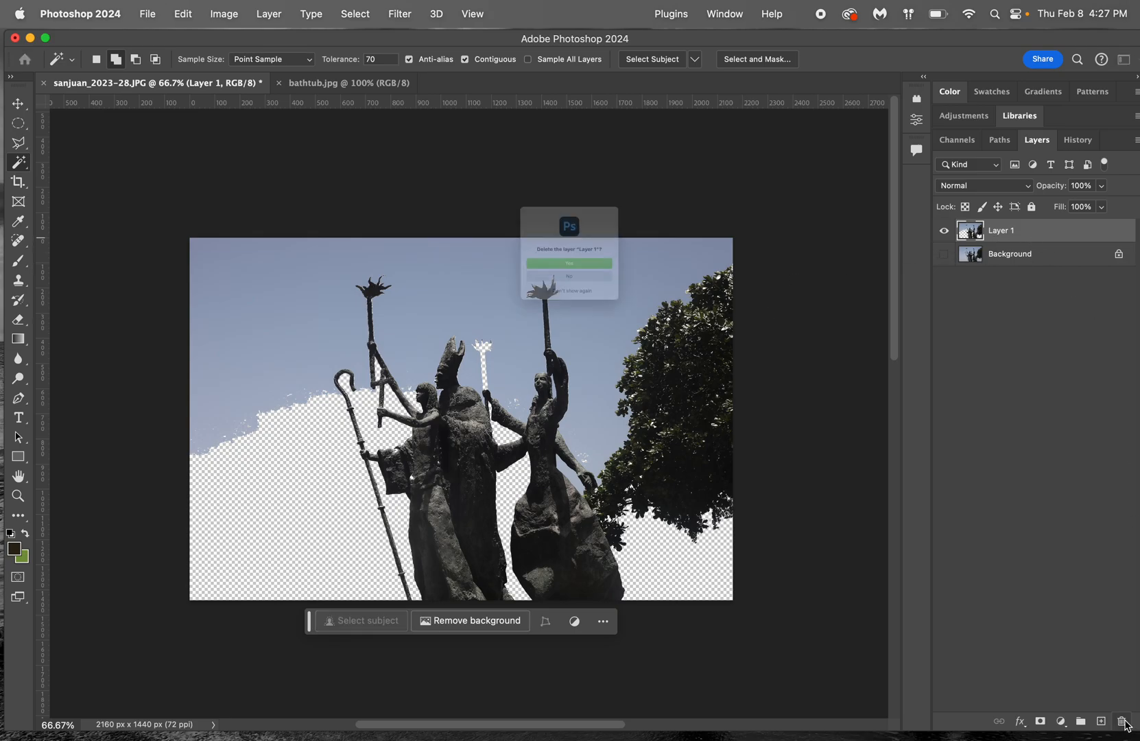
{"action": "left_click", "coordinate": [550, 277]}
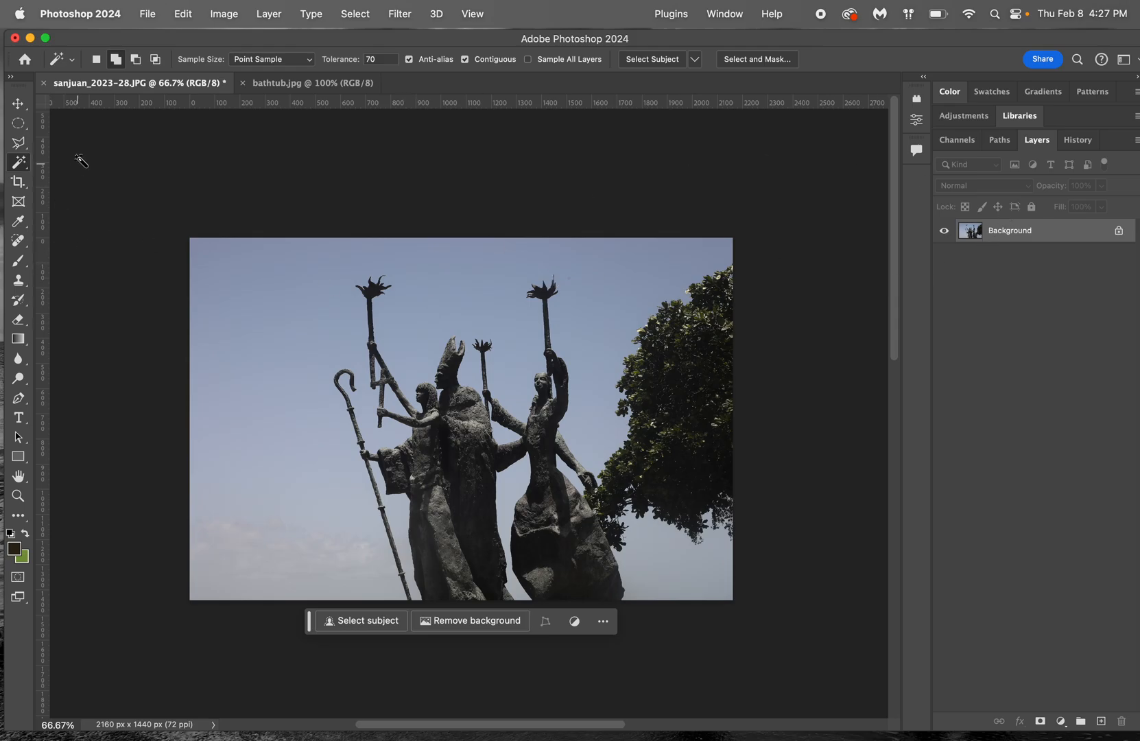
Use the Object Selection tool in add mode to select the bishop and the two figures beside him
{"action": "left_click_drag", "start_coordinate": [23, 170], "coordinate": [84, 164]}
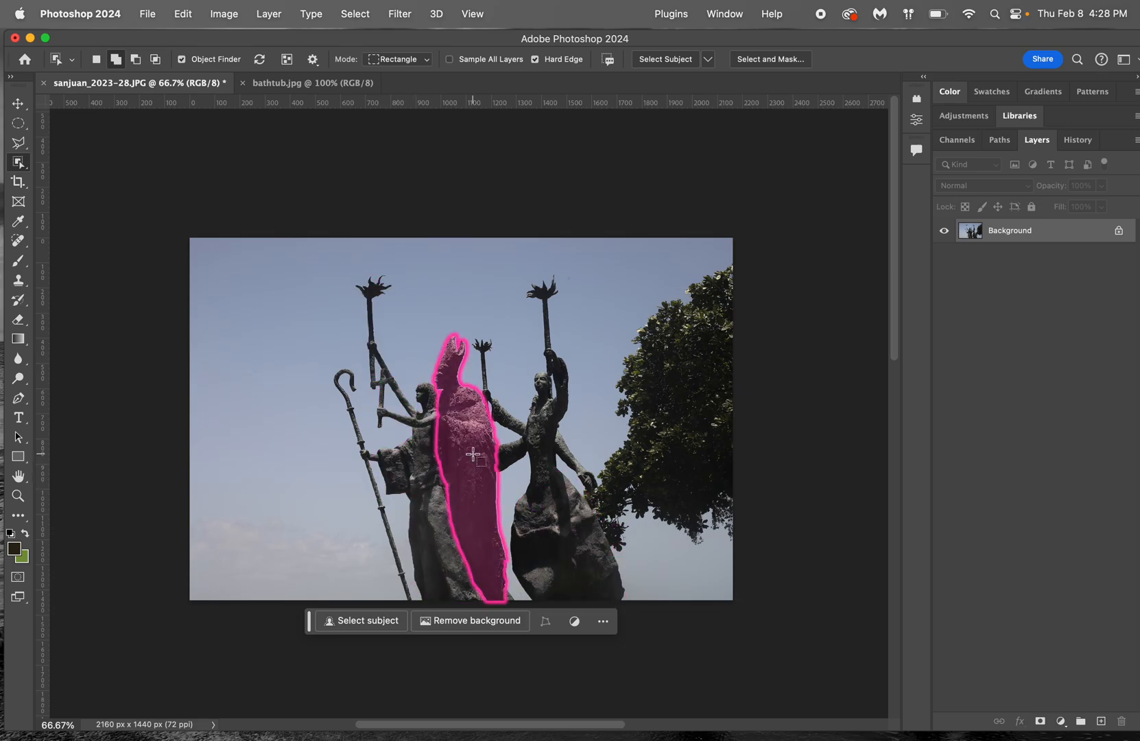
{"action": "left_click_drag", "start_coordinate": [470, 457], "coordinate": [405, 464]}
{"action": "left_click", "coordinate": [588, 307]}
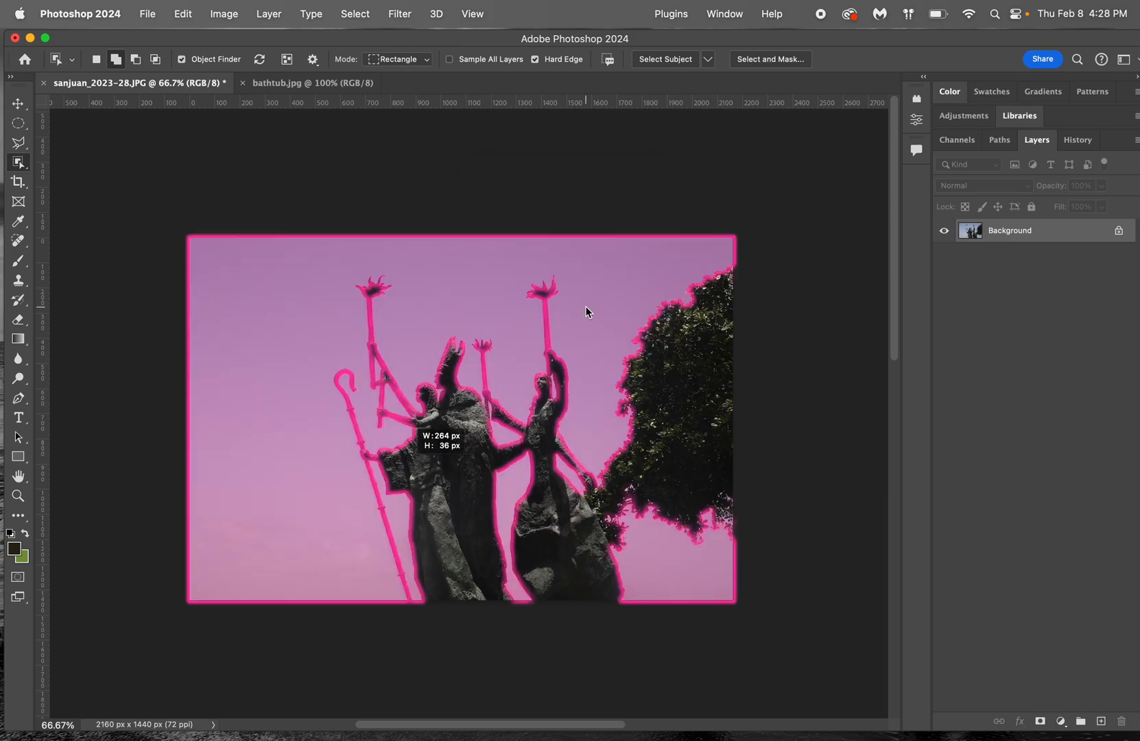
{"action": "left_click", "coordinate": [446, 428]}
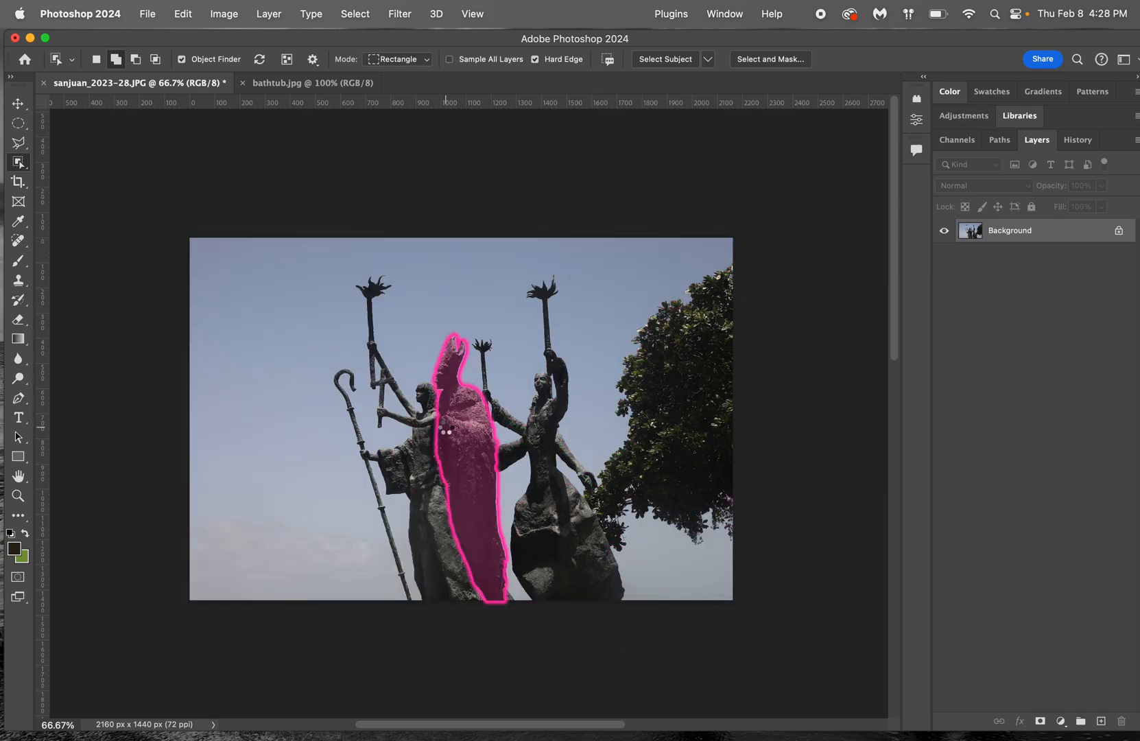
{"action": "left_click", "coordinate": [416, 458]}
{"action": "left_click", "coordinate": [535, 450]}
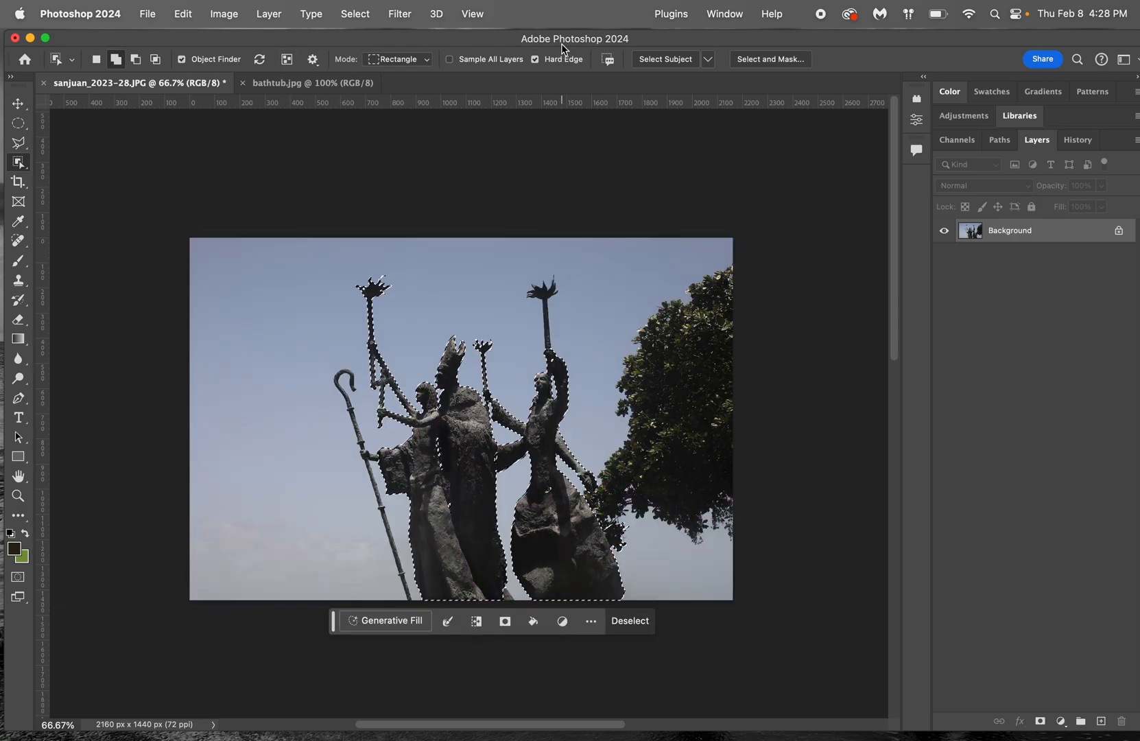
Add the crook-topped staff and the hand holding it to the statue selection, then pick the figure beside it
{"action": "key", "text": "super+equal"}
{"action": "key", "text": "super+equal"}
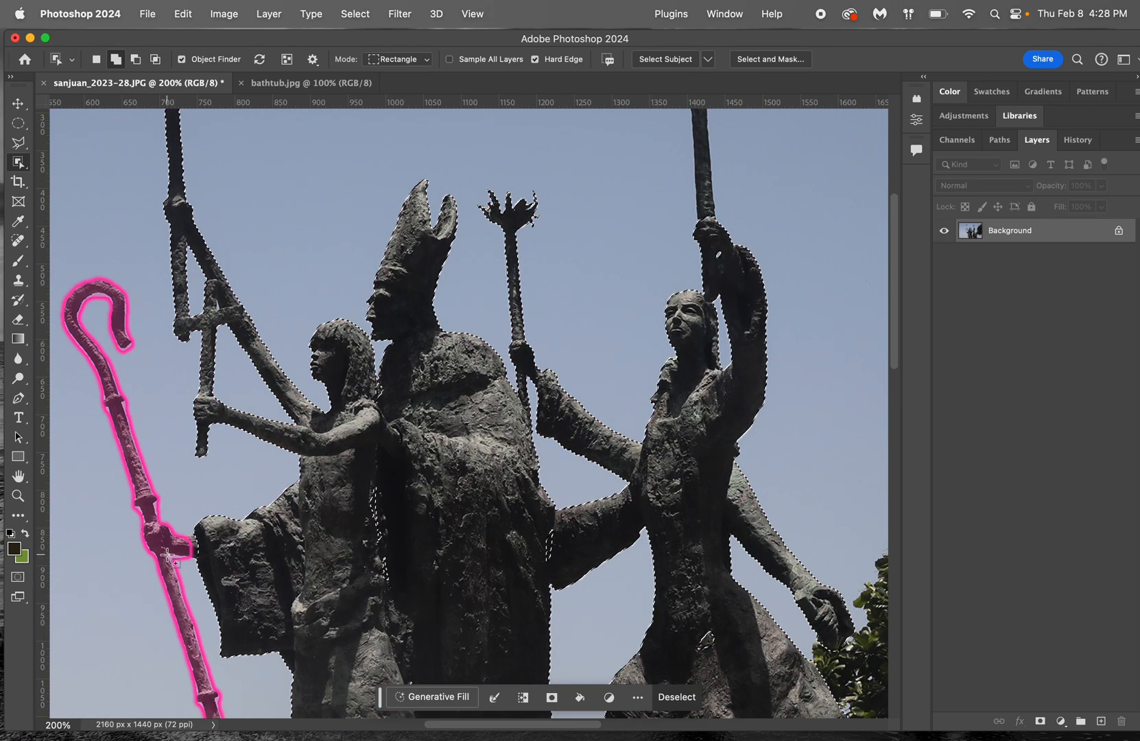
{"action": "left_click", "coordinate": [130, 450]}
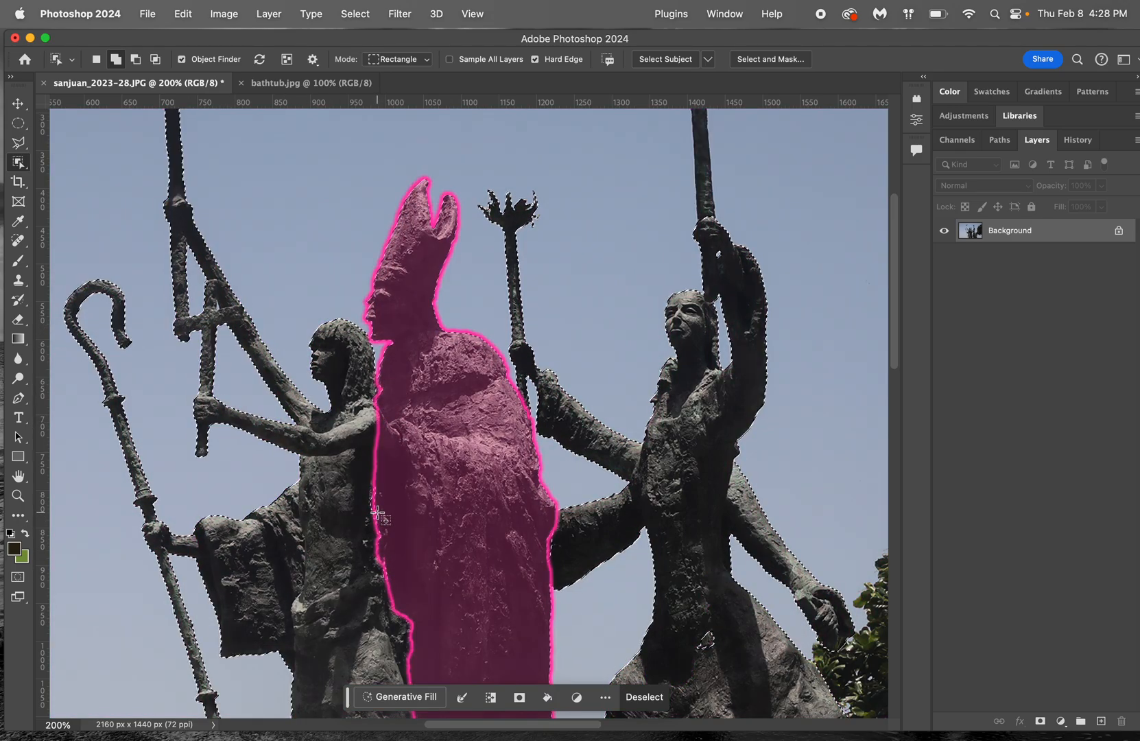
{"action": "left_click", "coordinate": [349, 509]}
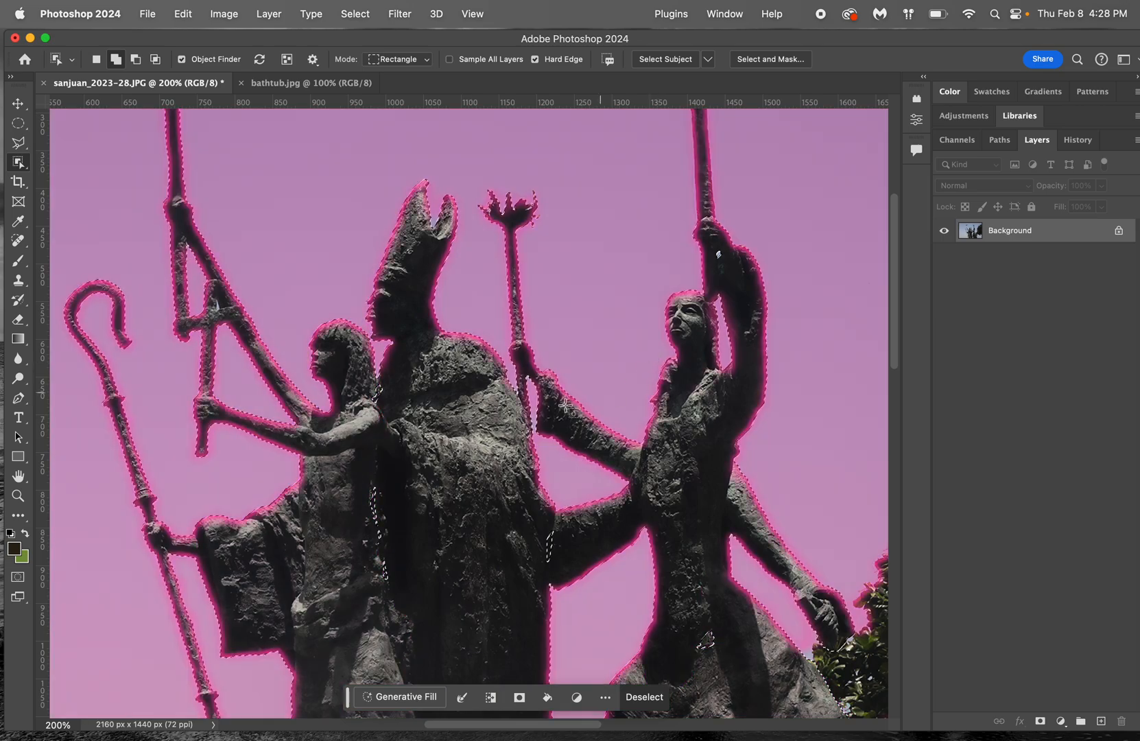
Try Object Selection on the missed spots at the far figure's skirt and the foot of the bishop's robe
{"action": "scroll", "coordinate": [710, 501], "scroll_direction": "down", "scroll_amount": 10}
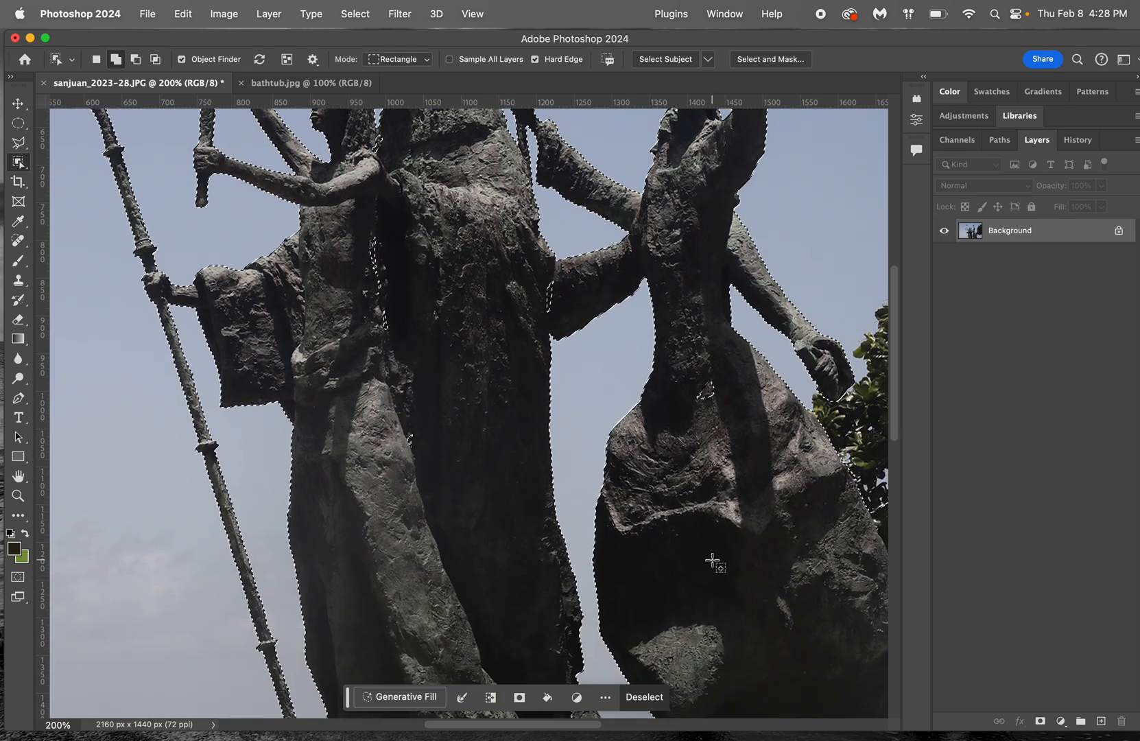
{"action": "scroll", "coordinate": [727, 343], "scroll_direction": "up", "scroll_amount": 1}
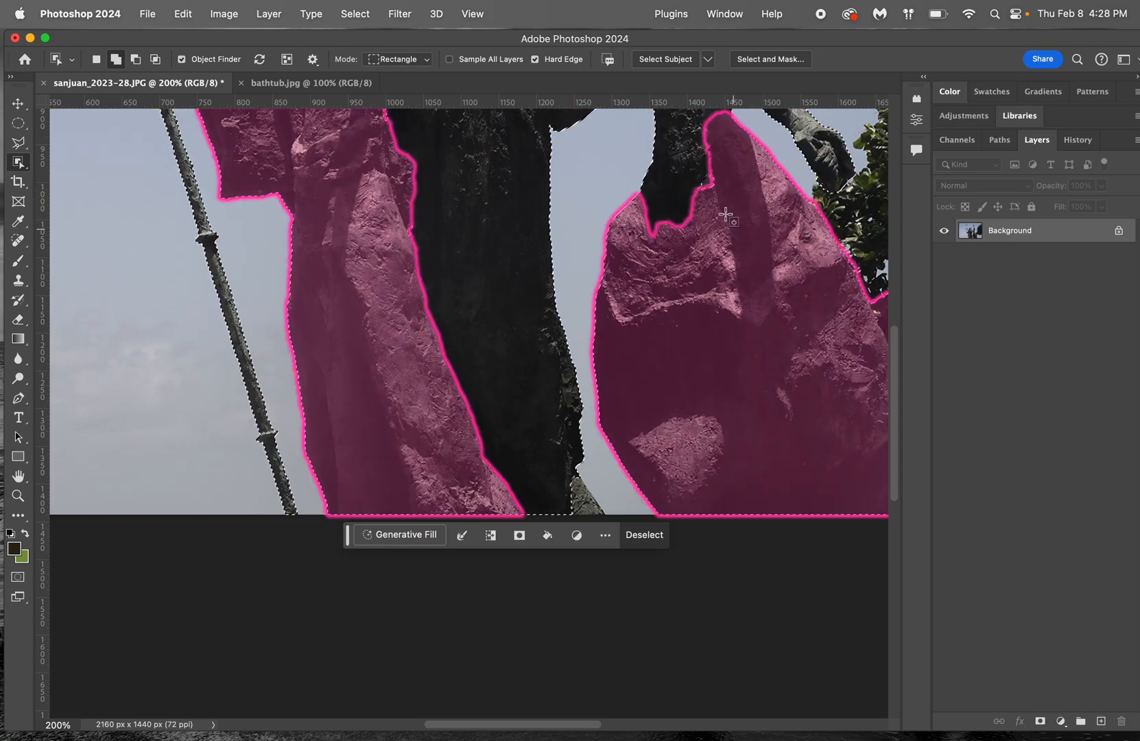
{"action": "left_click_drag", "start_coordinate": [697, 168], "coordinate": [717, 200]}
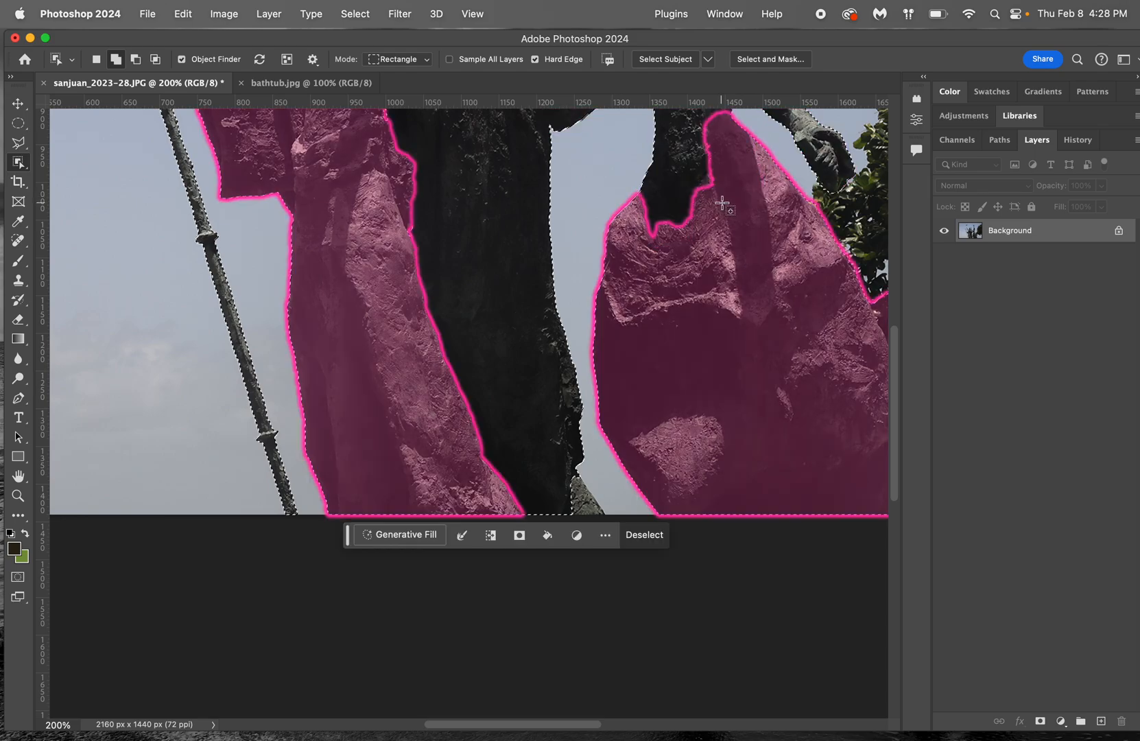
{"action": "scroll", "coordinate": [719, 258], "scroll_direction": "left", "scroll_amount": 2}
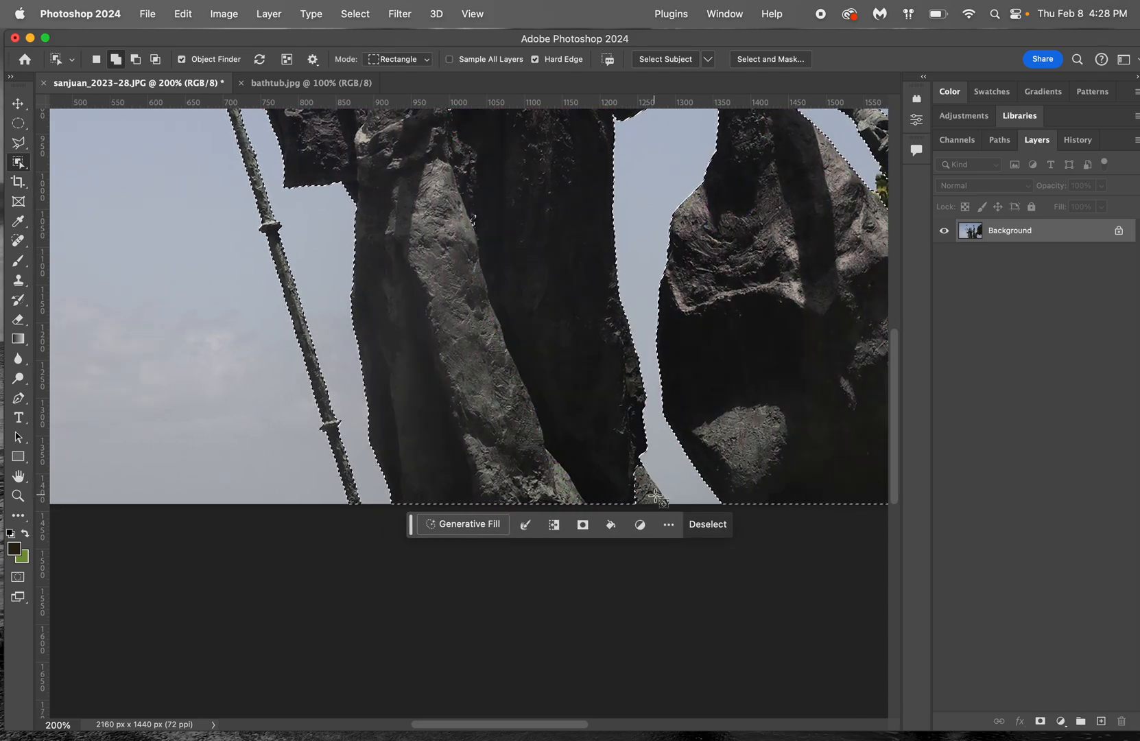
{"action": "left_click_drag", "start_coordinate": [632, 481], "coordinate": [632, 482]}
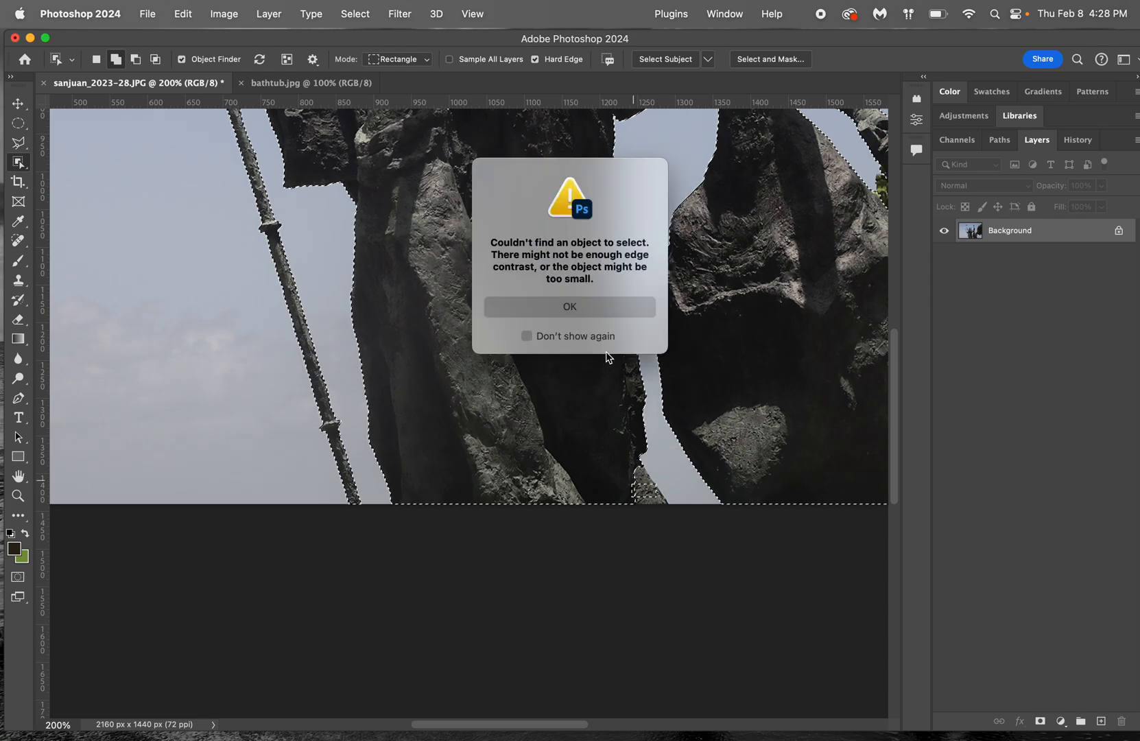
{"action": "left_click", "coordinate": [570, 307]}
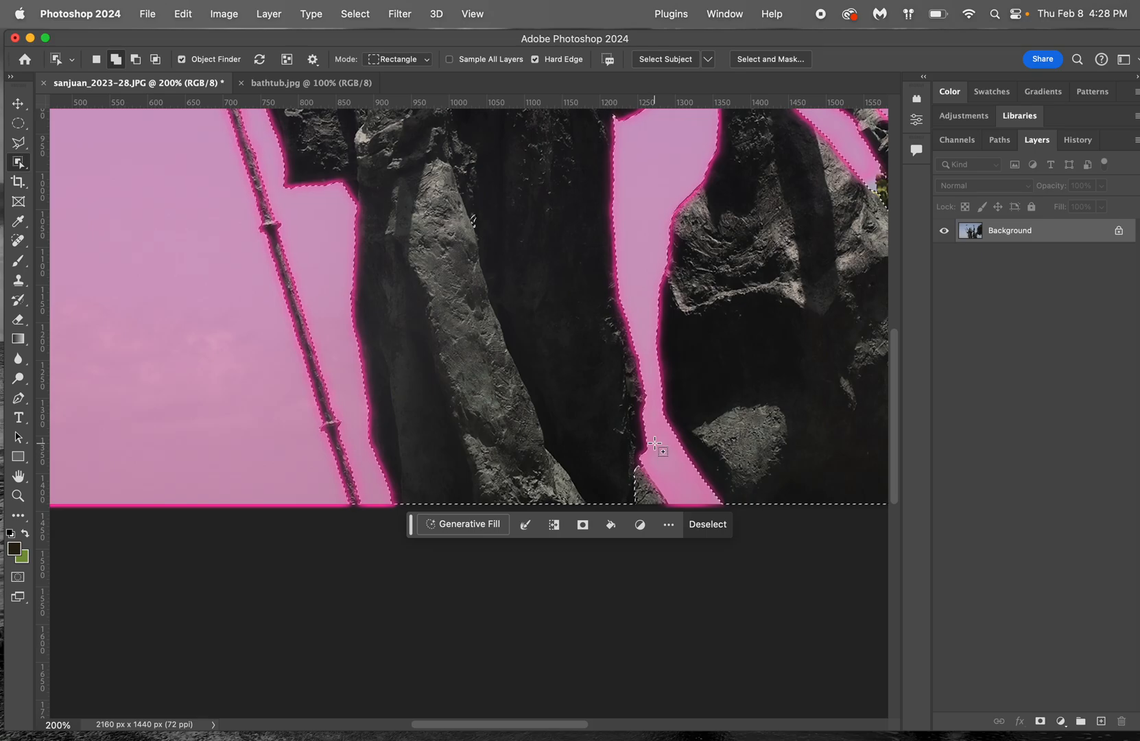
Switch to the Quick Selection tool and add the missed corner at the foot of the bishop's robe
{"action": "scroll", "coordinate": [619, 371], "scroll_direction": "up", "scroll_amount": 10}
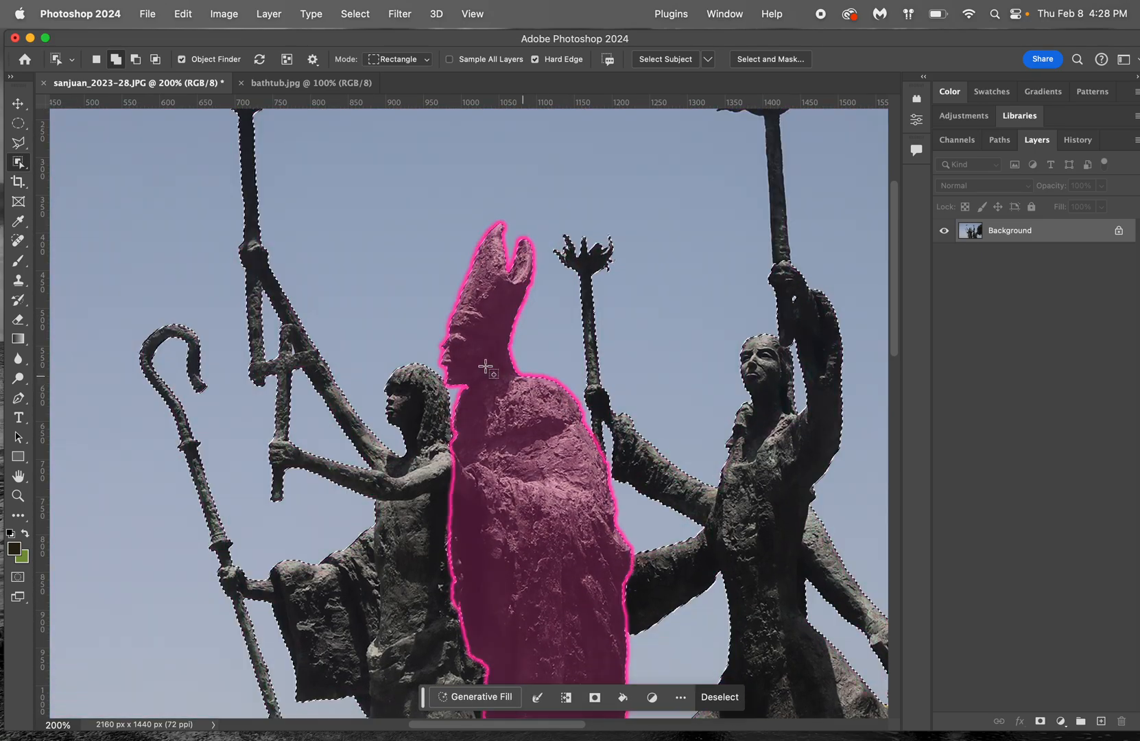
{"action": "key", "text": "super+minus"}
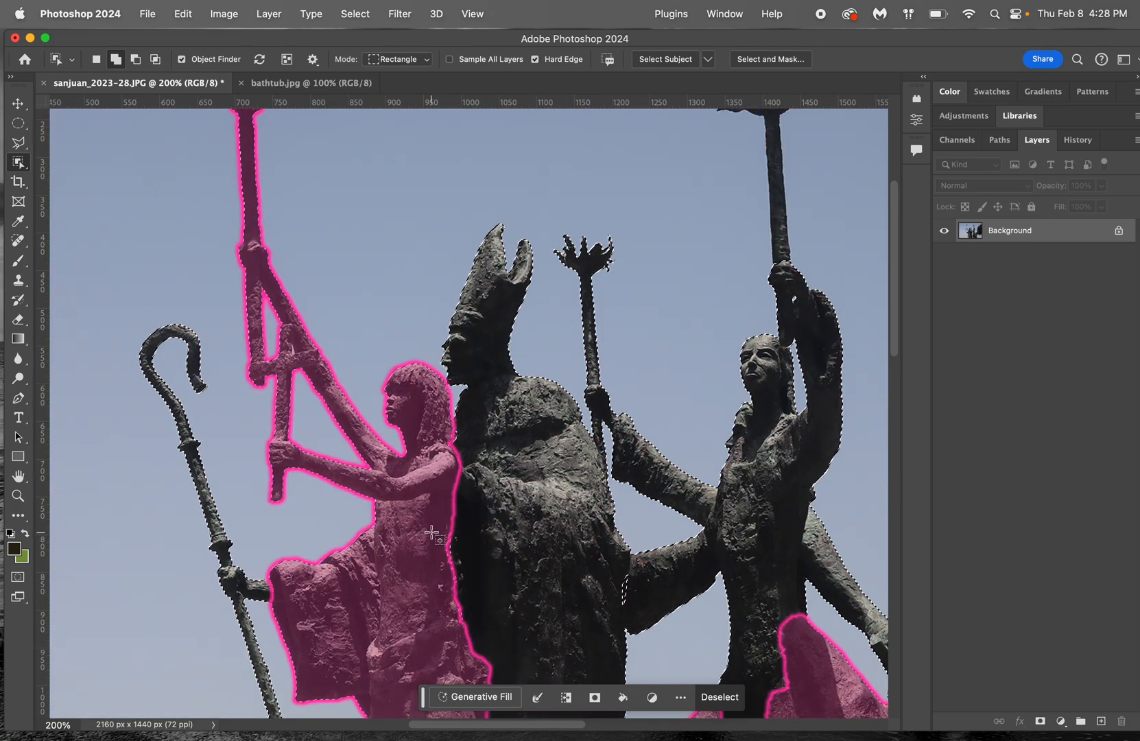
{"action": "key", "text": "super+minus"}
{"action": "key", "text": "super+minus"}
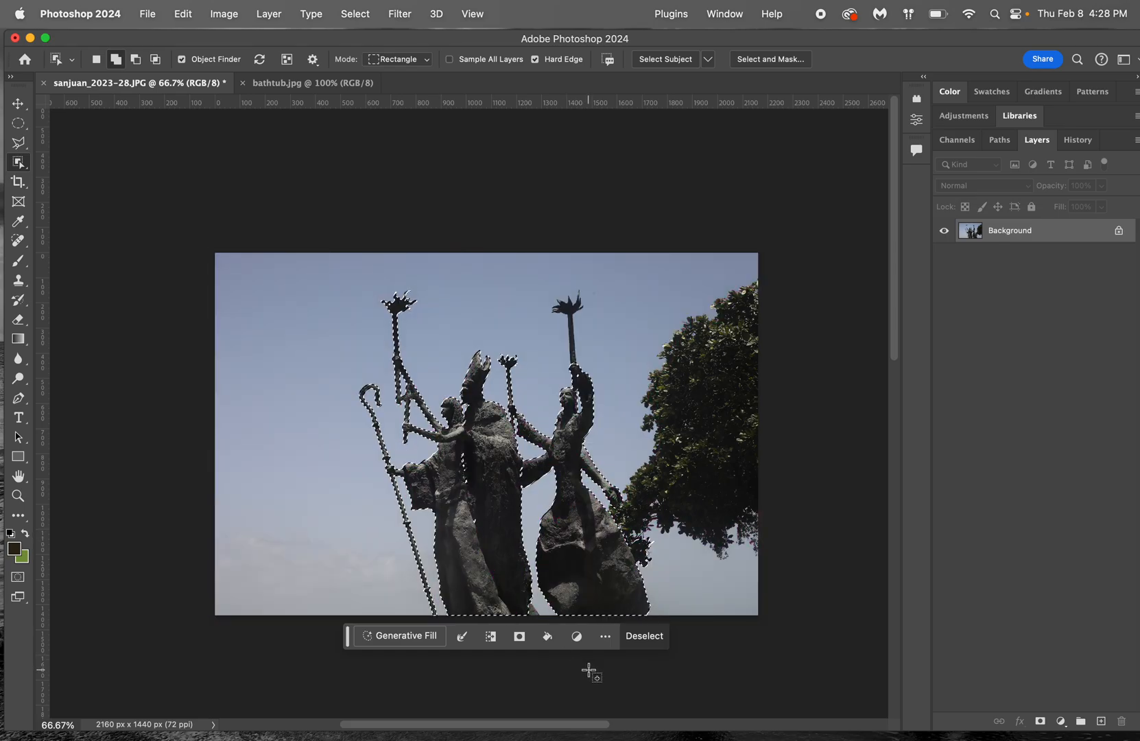
{"action": "key", "text": "super+plus"}
{"action": "key", "text": "super+plus"}
{"action": "key", "text": "super+plus"}
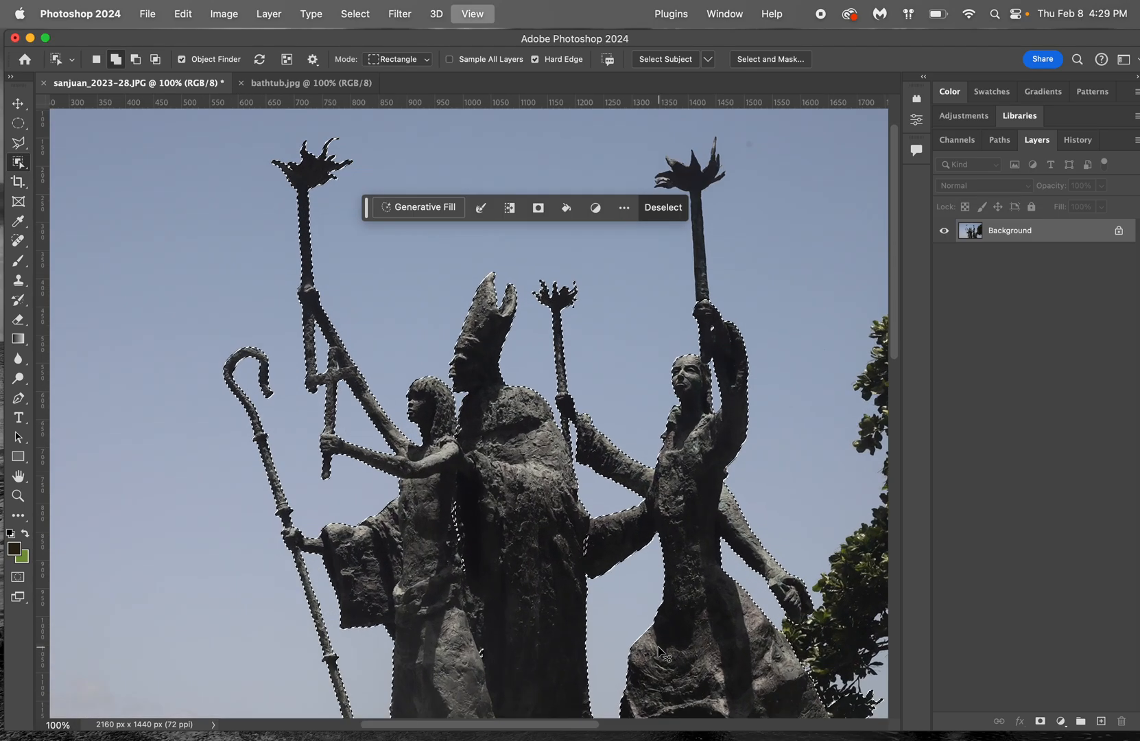
{"action": "scroll", "coordinate": [659, 647], "scroll_direction": "down", "scroll_amount": 15}
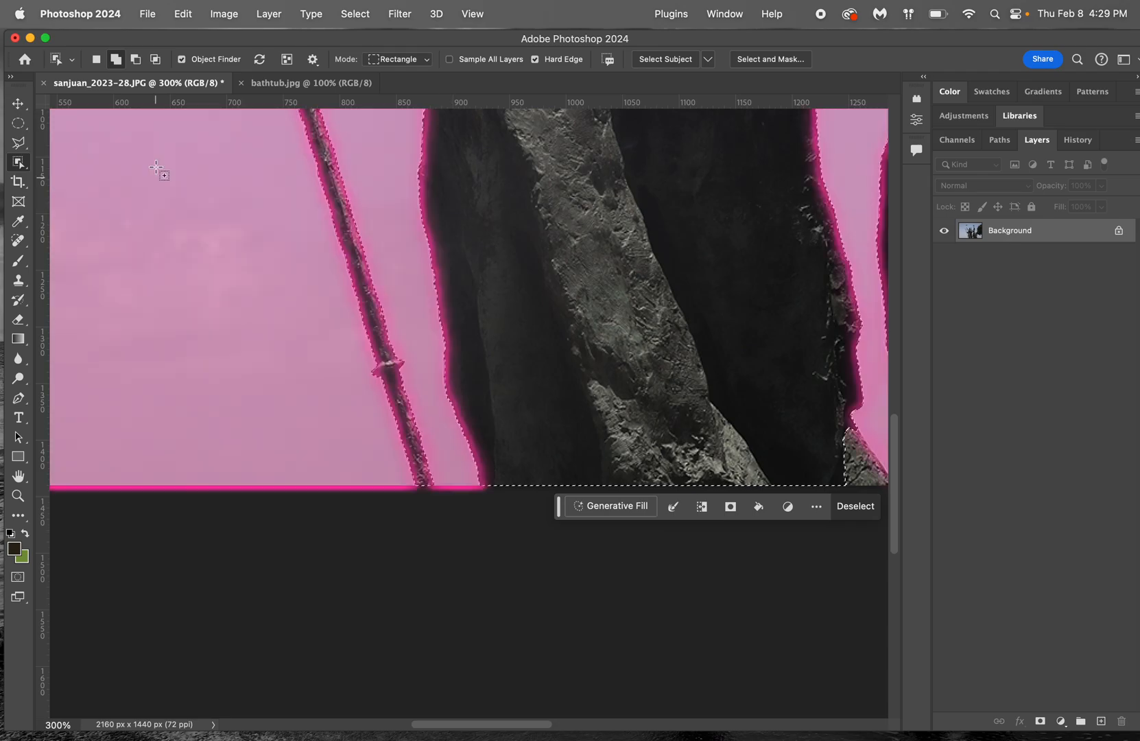
{"action": "left_click", "coordinate": [23, 166]}
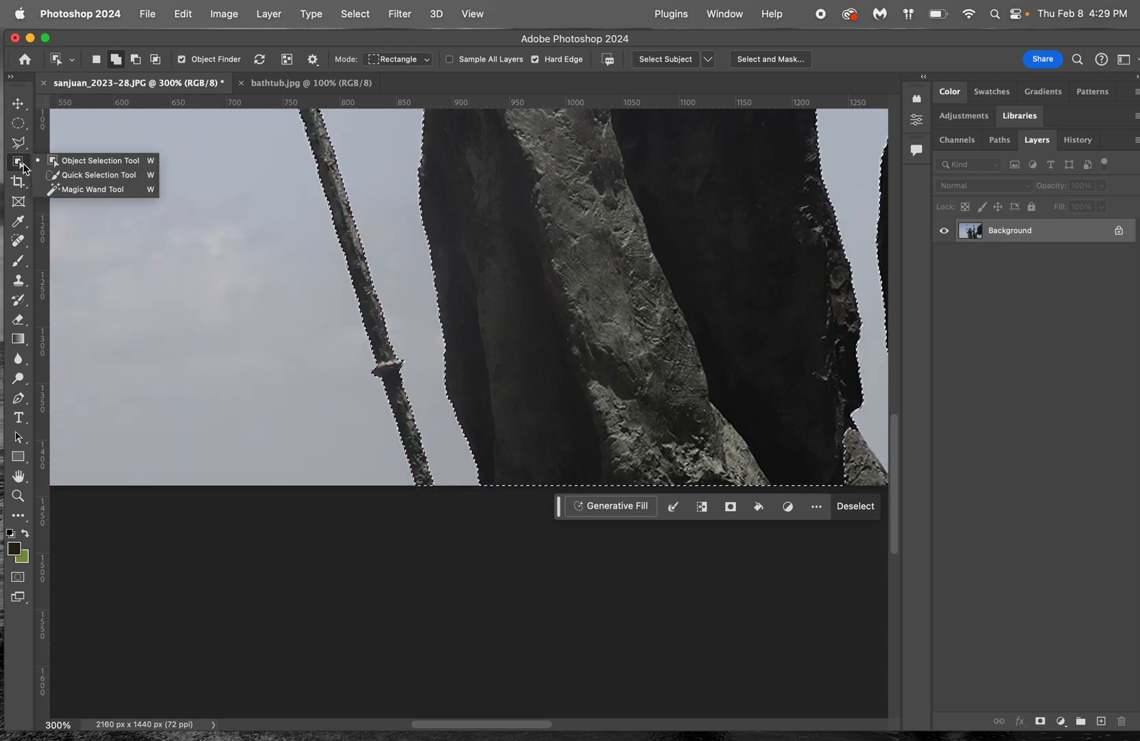
{"action": "left_click", "coordinate": [80, 176]}
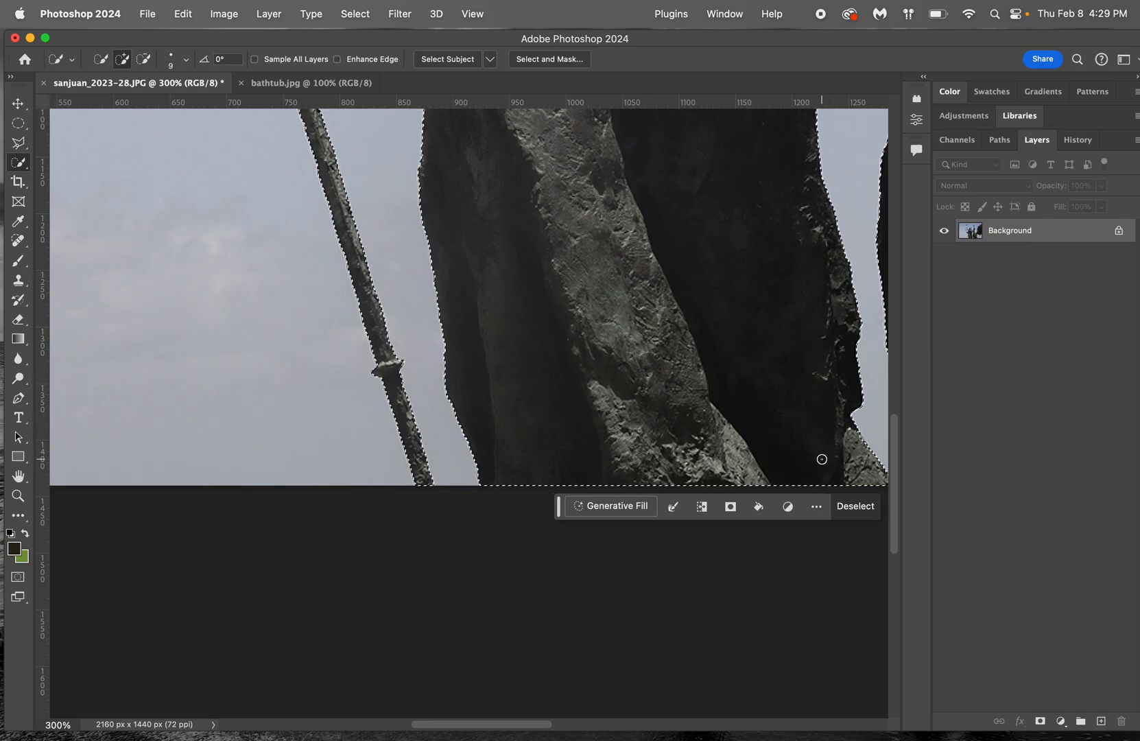
{"action": "scroll", "coordinate": [838, 457], "scroll_direction": "up", "scroll_amount": 2}
{"action": "scroll", "coordinate": [838, 457], "scroll_direction": "right", "scroll_amount": 2}
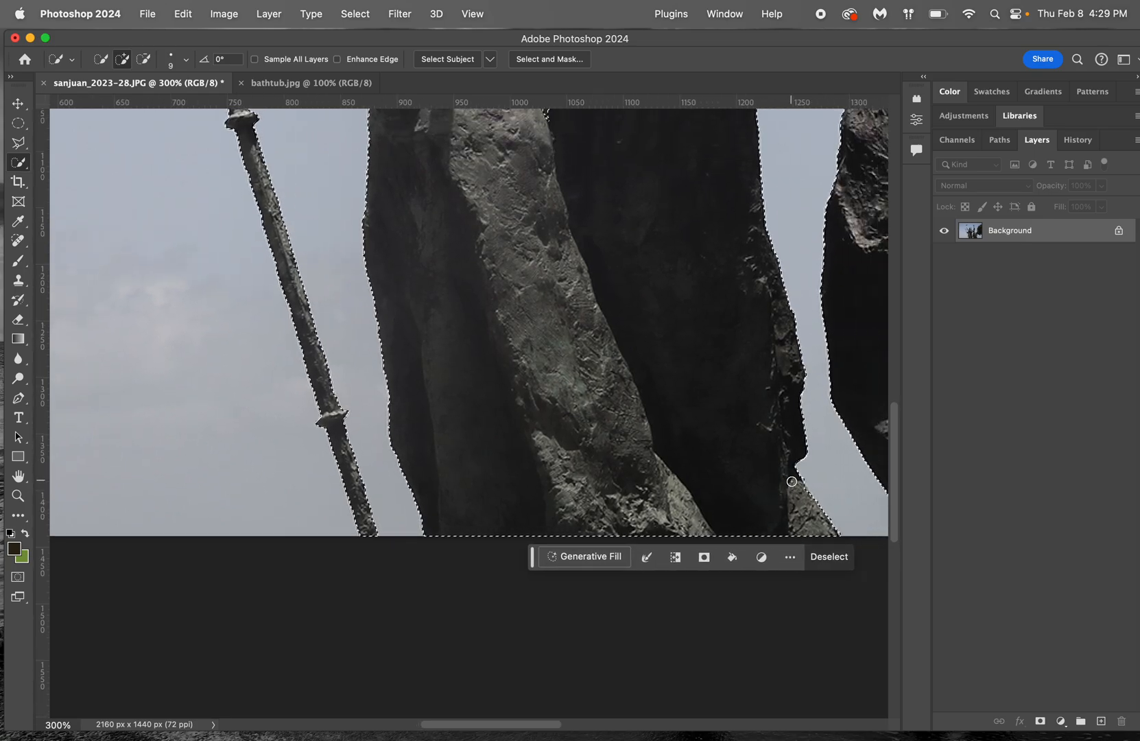
Add the unselected slivers between the bishop's robe and the figure holding the cross-shaped staff
{"action": "scroll", "coordinate": [668, 207], "scroll_direction": "up", "scroll_amount": 5}
{"action": "scroll", "coordinate": [667, 207], "scroll_direction": "left", "scroll_amount": 2}
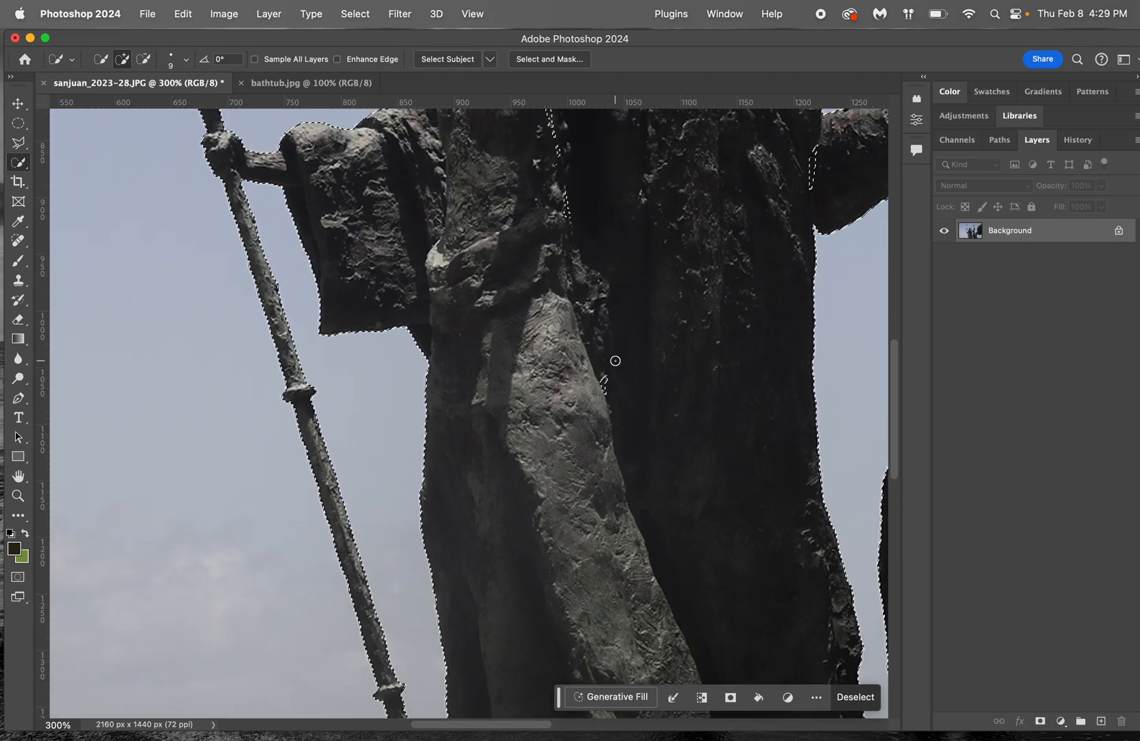
{"action": "scroll", "coordinate": [587, 307], "scroll_direction": "up", "scroll_amount": 3}
{"action": "scroll", "coordinate": [586, 306], "scroll_direction": "left", "scroll_amount": 1}
{"action": "scroll", "coordinate": [586, 306], "scroll_direction": "up", "scroll_amount": 1}
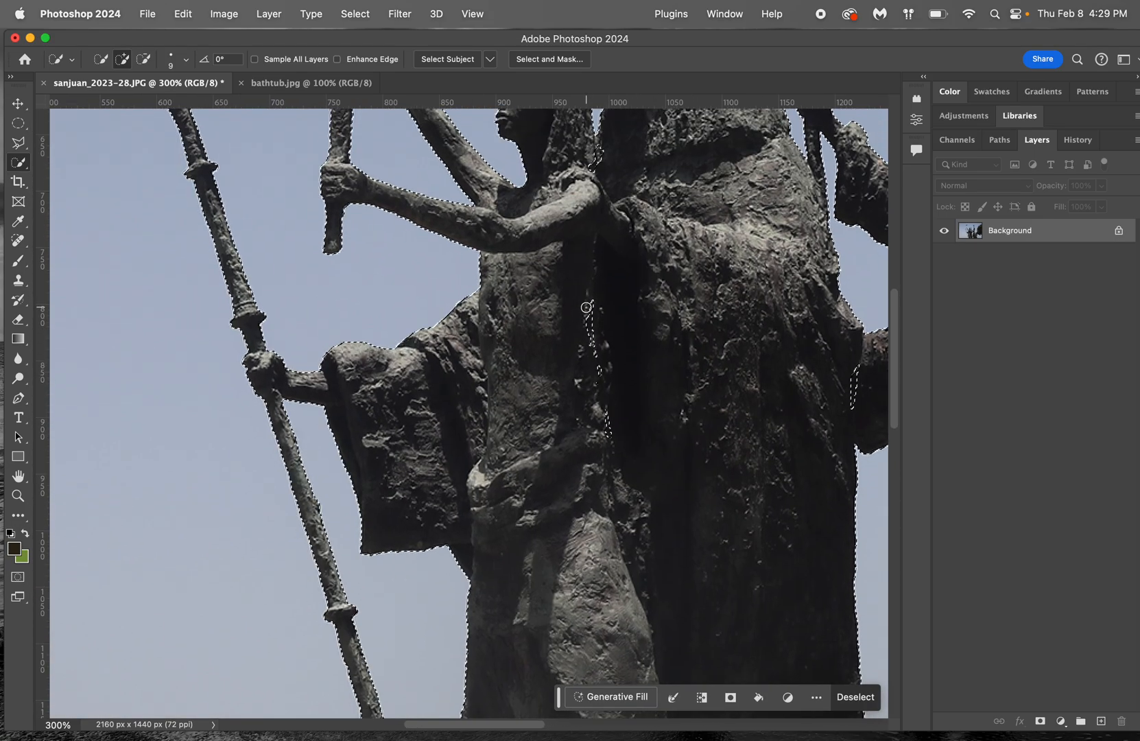
{"action": "scroll", "coordinate": [593, 300], "scroll_direction": "up", "scroll_amount": 3}
{"action": "scroll", "coordinate": [593, 300], "scroll_direction": "left", "scroll_amount": 1}
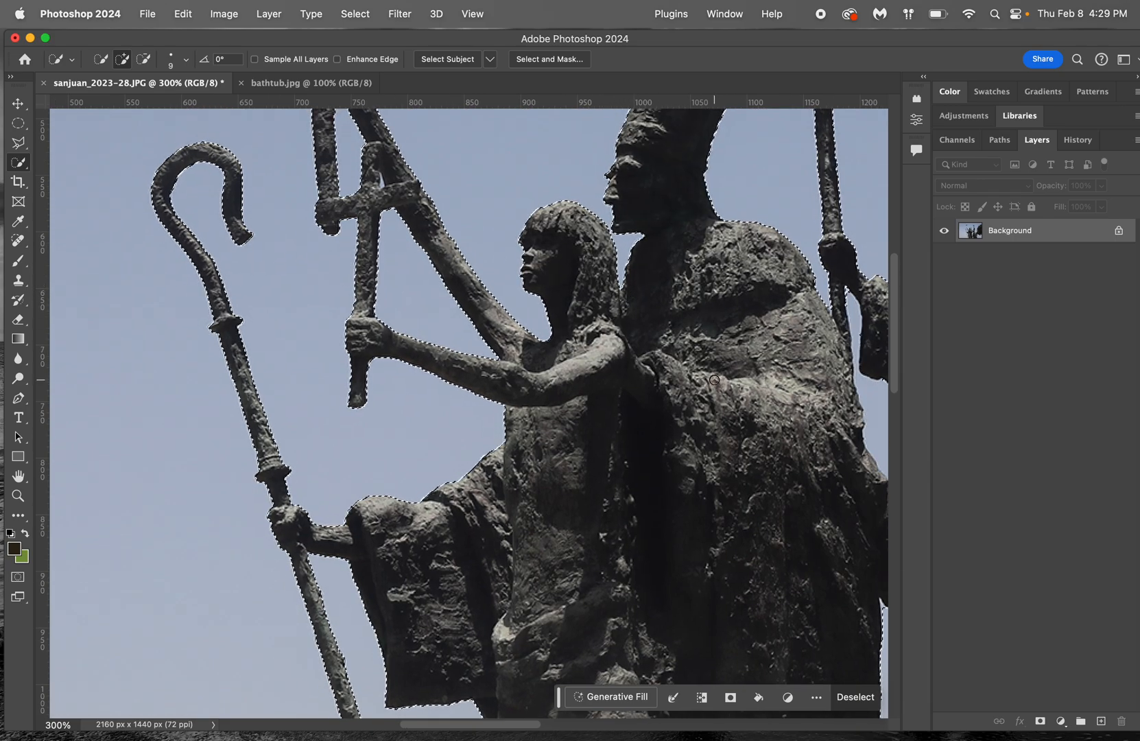
Subtract the tree leaves beside the far figure's skirt from the statue selection with the Quick Selection tool
{"action": "scroll", "coordinate": [715, 380], "scroll_direction": "up", "scroll_amount": 3}
{"action": "scroll", "coordinate": [707, 411], "scroll_direction": "right", "scroll_amount": 15}
{"action": "scroll", "coordinate": [695, 441], "scroll_direction": "down", "scroll_amount": 2}
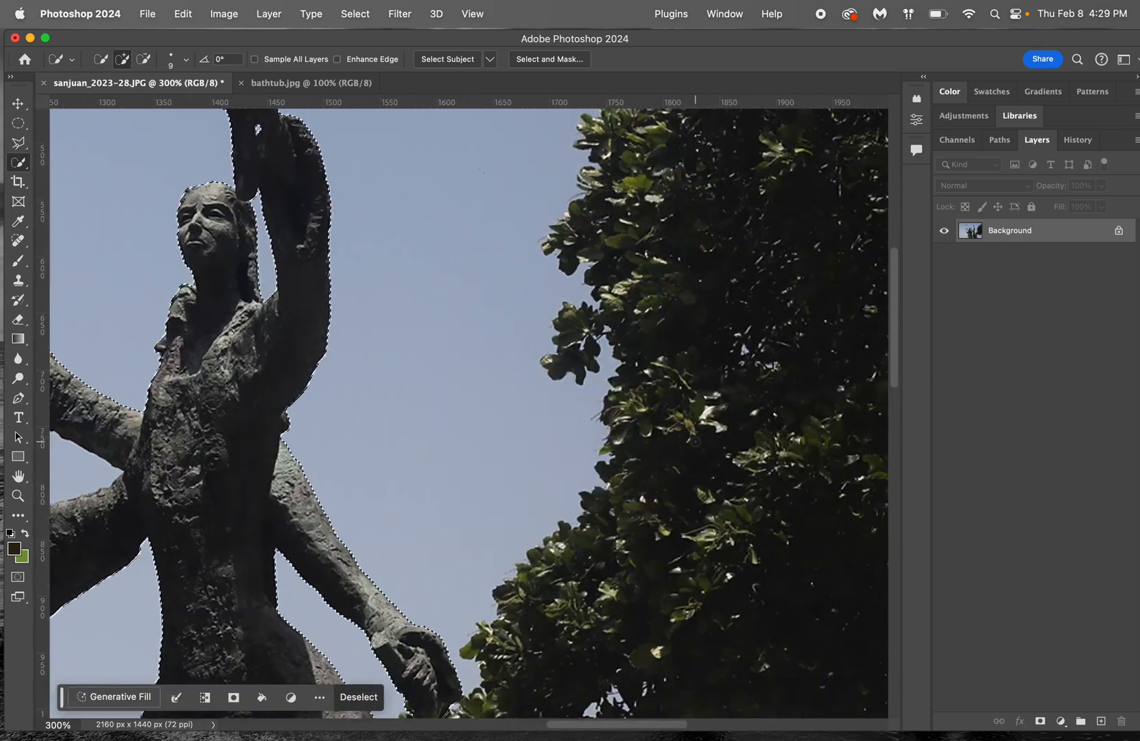
{"action": "scroll", "coordinate": [695, 441], "scroll_direction": "down", "scroll_amount": 10}
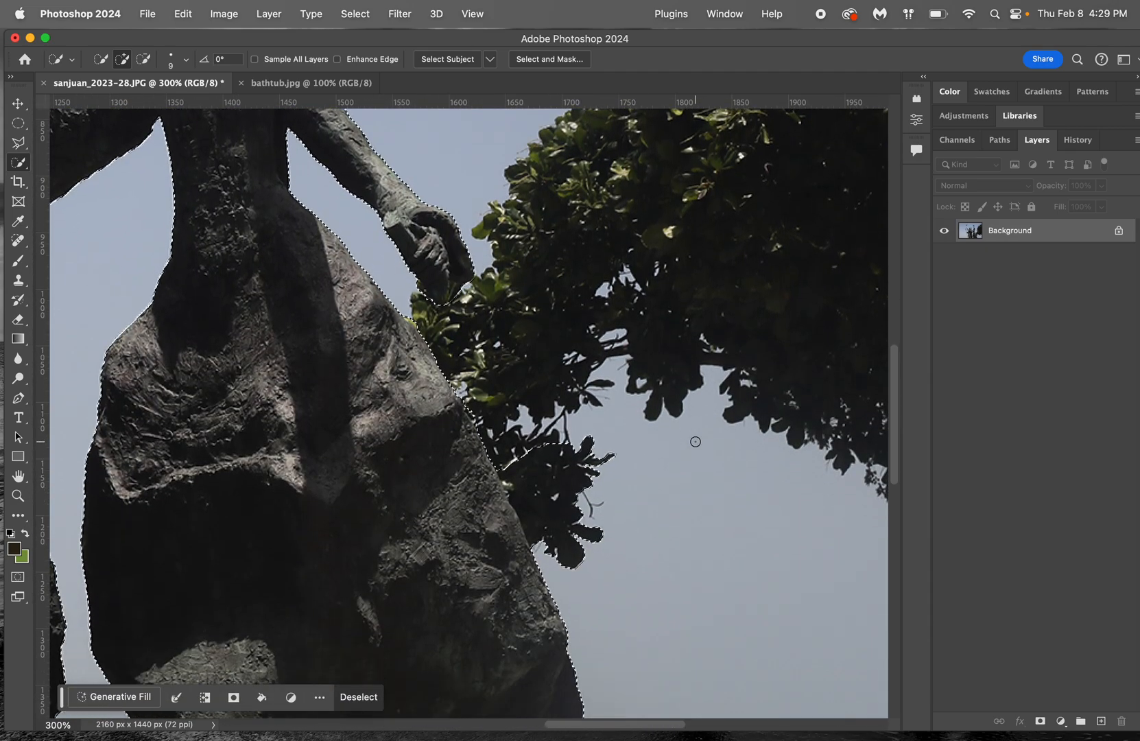
{"action": "scroll", "coordinate": [695, 441], "scroll_direction": "down", "scroll_amount": 3}
{"action": "scroll", "coordinate": [700, 438], "scroll_direction": "right", "scroll_amount": 4}
{"action": "scroll", "coordinate": [529, 409], "scroll_direction": "down", "scroll_amount": 1}
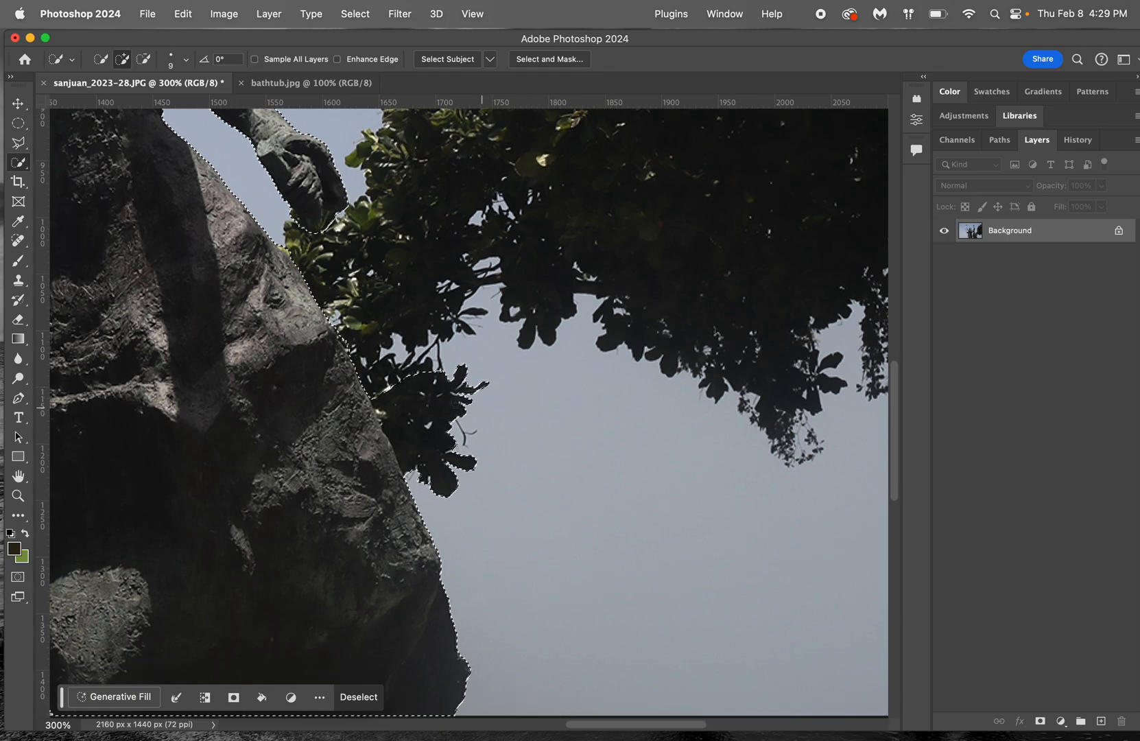
{"action": "key", "text": "alt"}
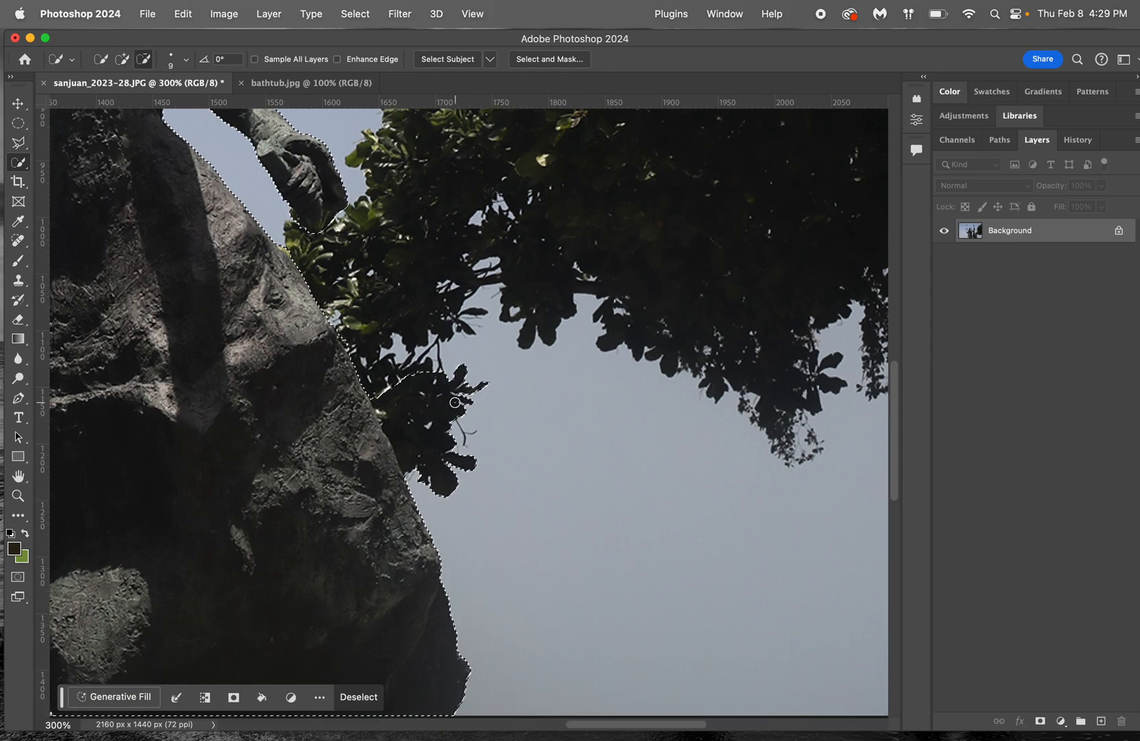
{"action": "left_click_drag", "start_coordinate": [436, 385], "coordinate": [431, 420]}
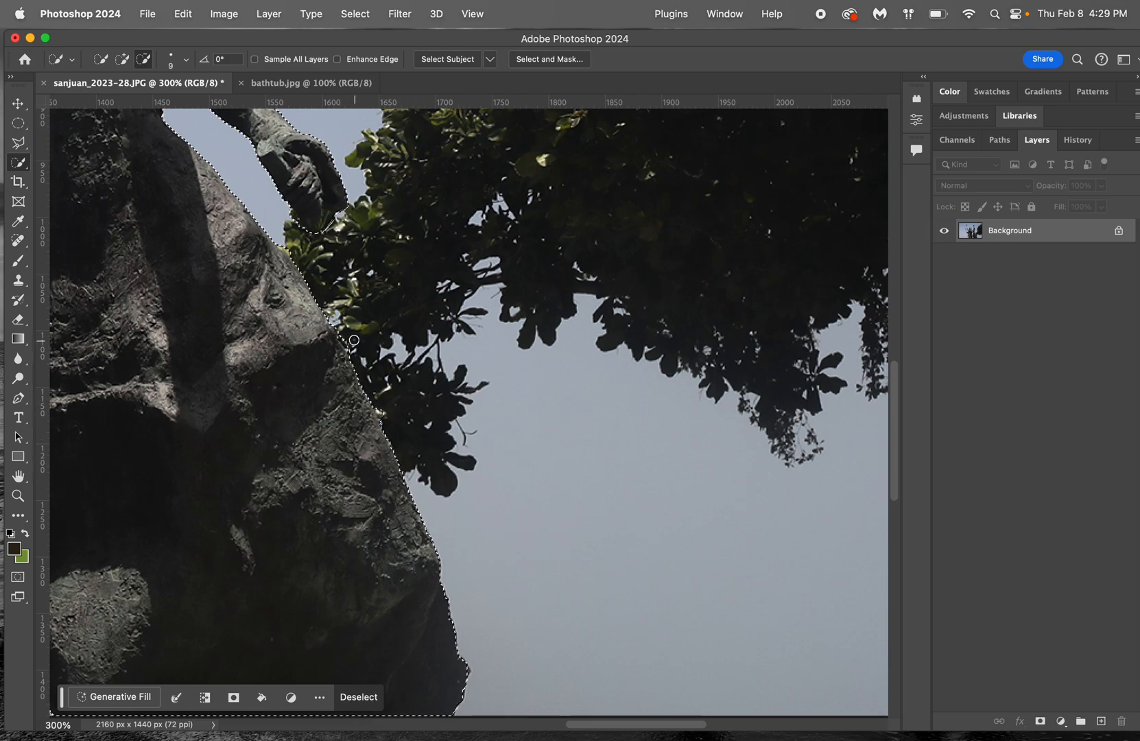
{"action": "scroll", "coordinate": [349, 276], "scroll_direction": "left", "scroll_amount": 15}
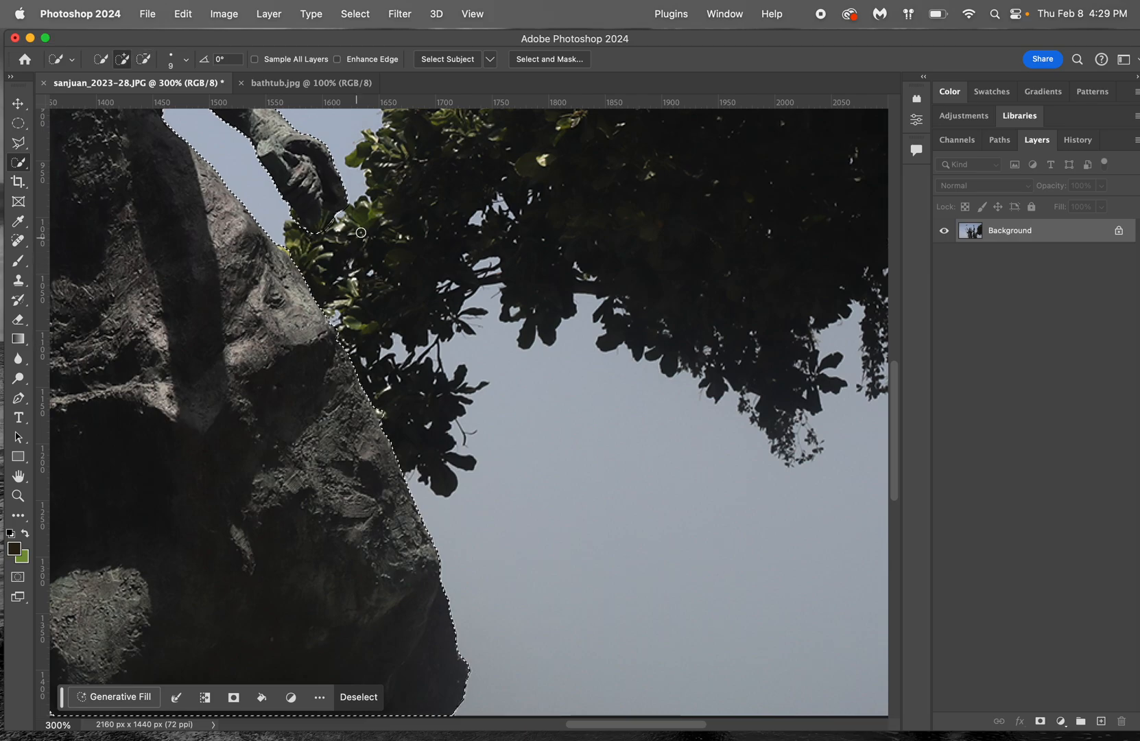
Copy the selected statues from sanjuan_2023-28.JPG and paste them into bathtub.jpg
{"action": "key", "text": "super+minus"}
{"action": "key", "text": "super+minus"}
{"action": "key", "text": "super+minus"}
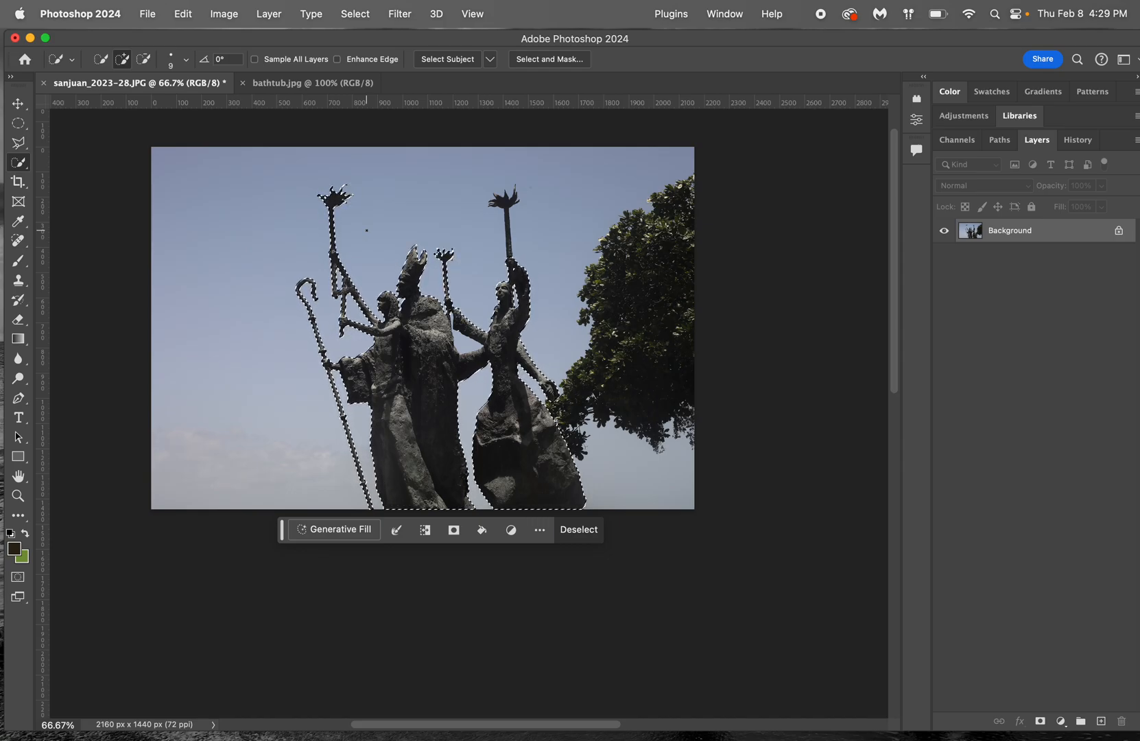
{"action": "left_click", "coordinate": [273, 92]}
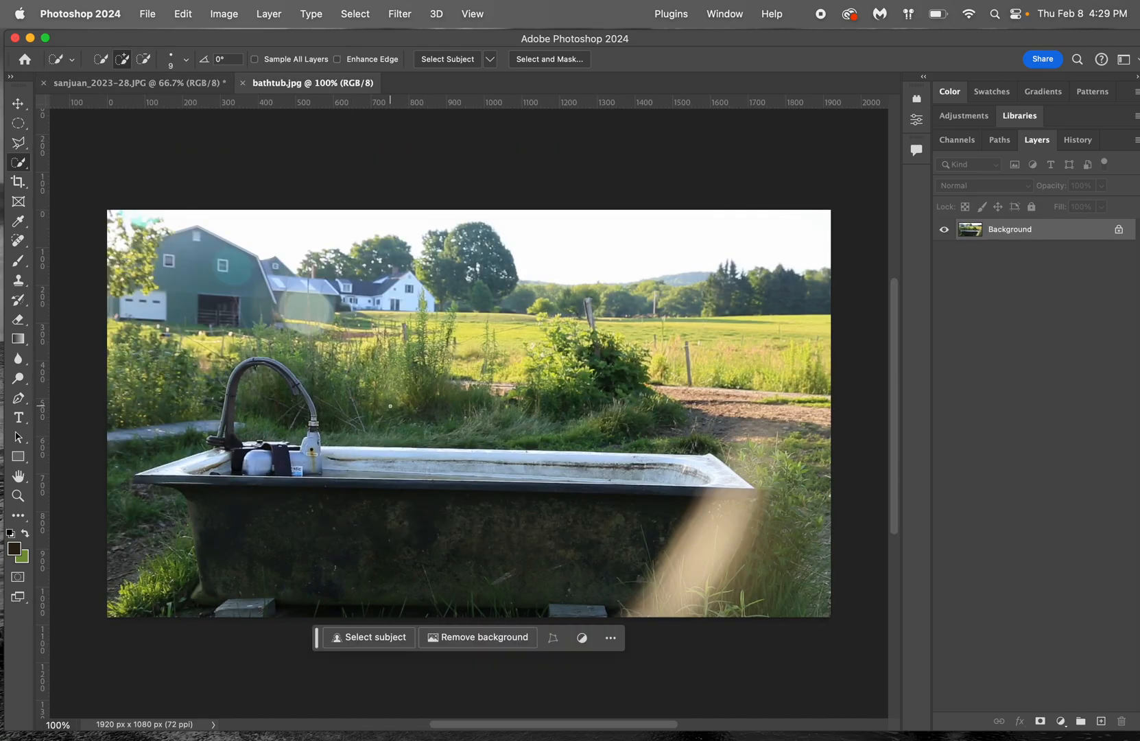
{"action": "key", "text": "super+v"}
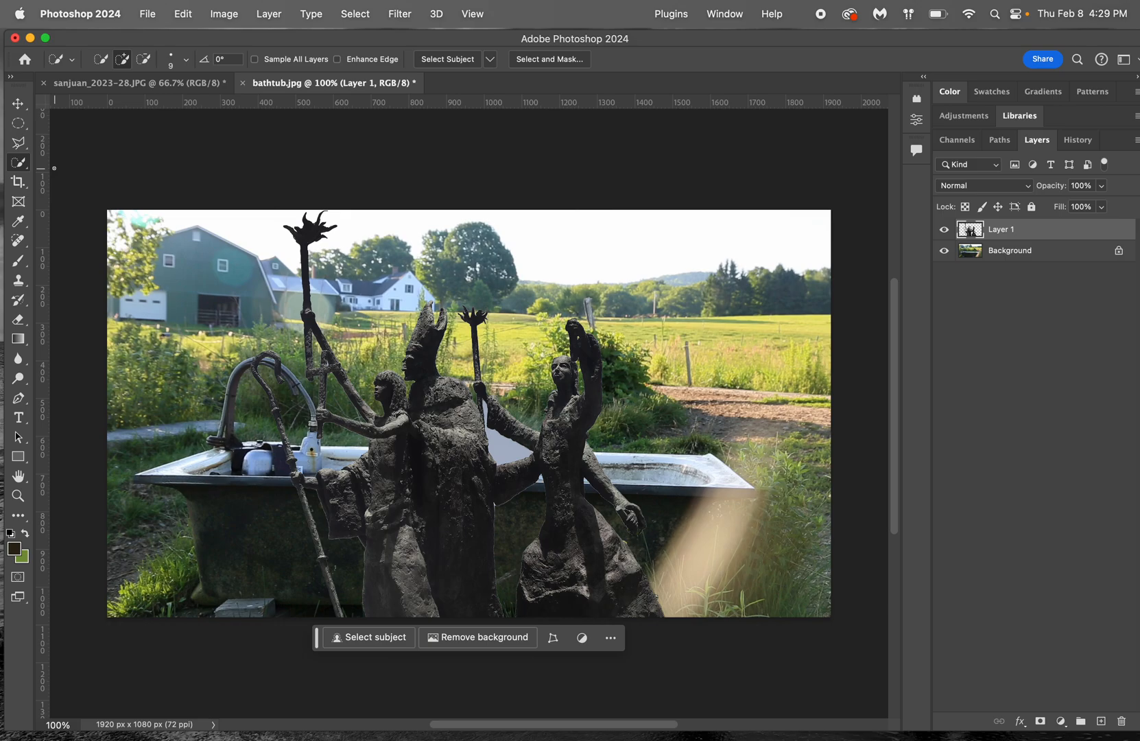
Scale the pasted statues to about 61% width and 57% height so they stand in the bathtub, and return to Quick Selection
{"action": "key", "text": "super+t"}
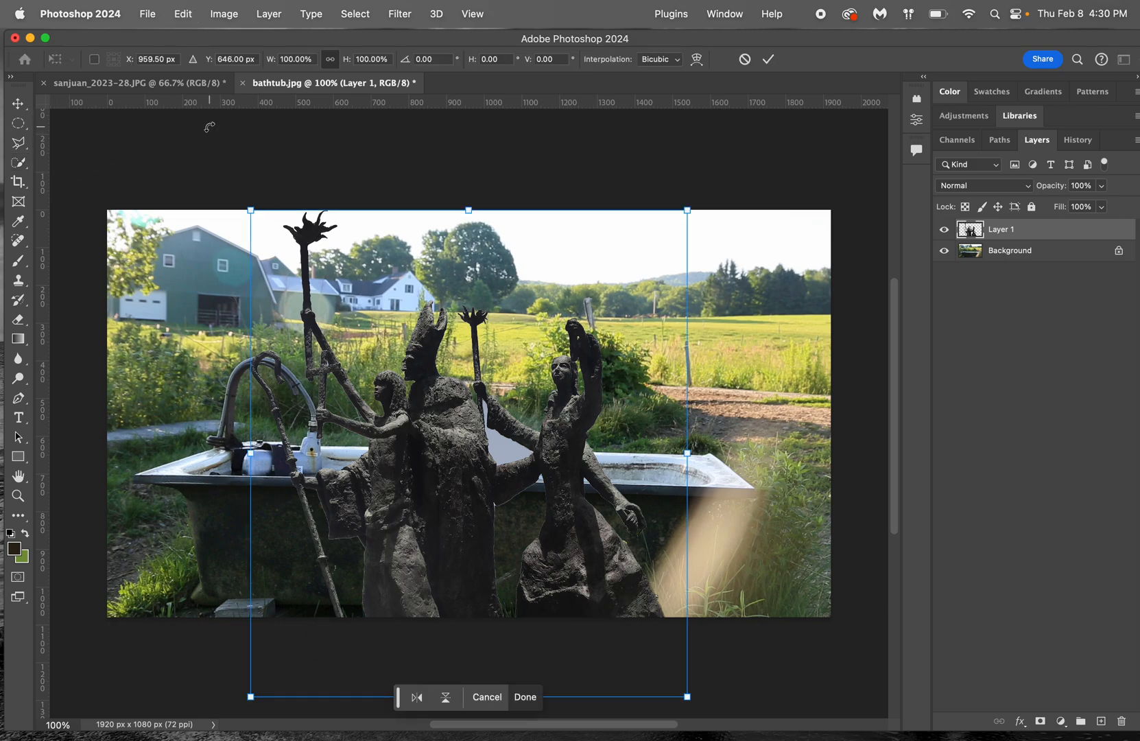
{"action": "left_click_drag", "start_coordinate": [687, 696], "coordinate": [575, 485]}
{"action": "key", "text": "super+equal"}
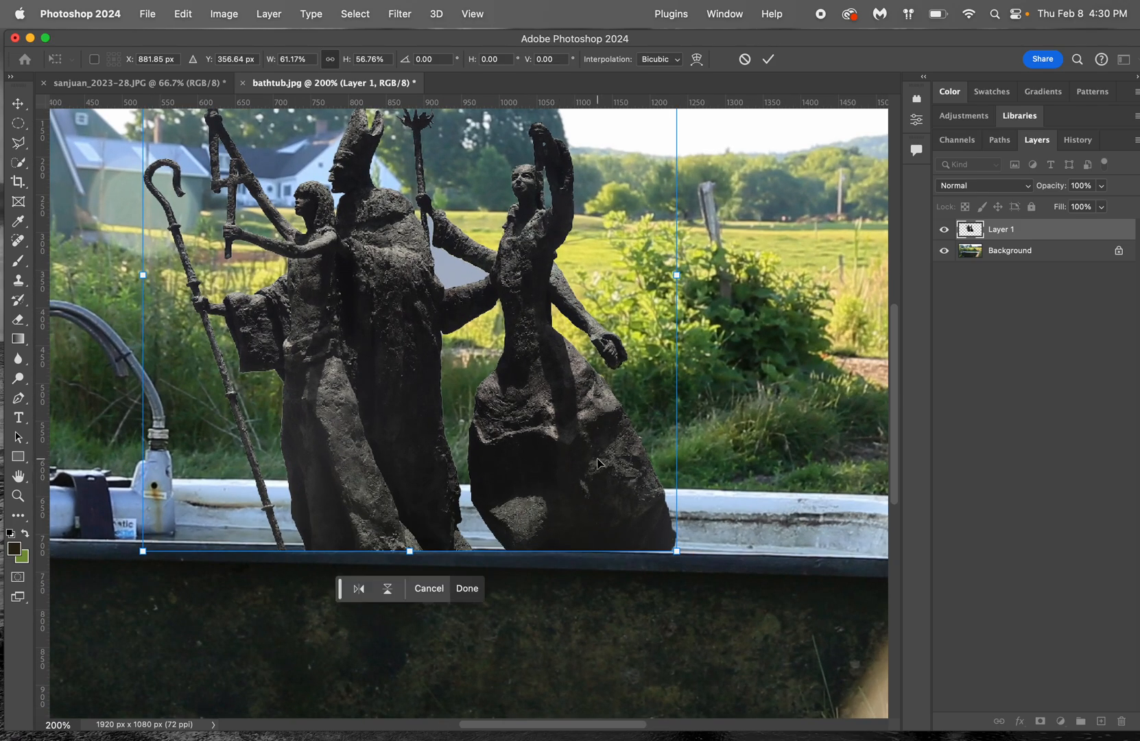
{"action": "key", "text": "Return"}
{"action": "key", "text": "w"}
Examine the pasted statues' cut-out edges and the gaps between the figures against the farm background
{"action": "scroll", "coordinate": [592, 457], "scroll_direction": "up", "scroll_amount": 2}
{"action": "scroll", "coordinate": [592, 457], "scroll_direction": "left", "scroll_amount": 1}
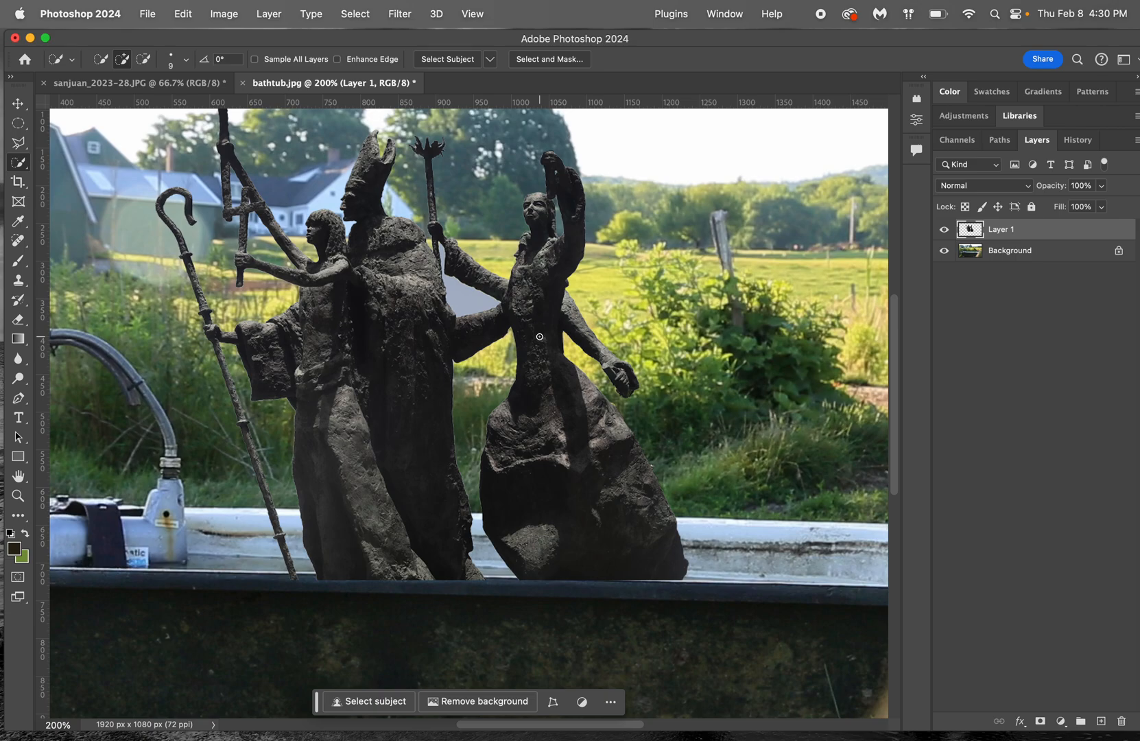
{"action": "scroll", "coordinate": [539, 336], "scroll_direction": "up", "scroll_amount": 2}
{"action": "scroll", "coordinate": [539, 336], "scroll_direction": "left", "scroll_amount": 2}
{"action": "scroll", "coordinate": [539, 336], "scroll_direction": "down", "scroll_amount": 3}
{"action": "scroll", "coordinate": [539, 336], "scroll_direction": "right", "scroll_amount": 1}
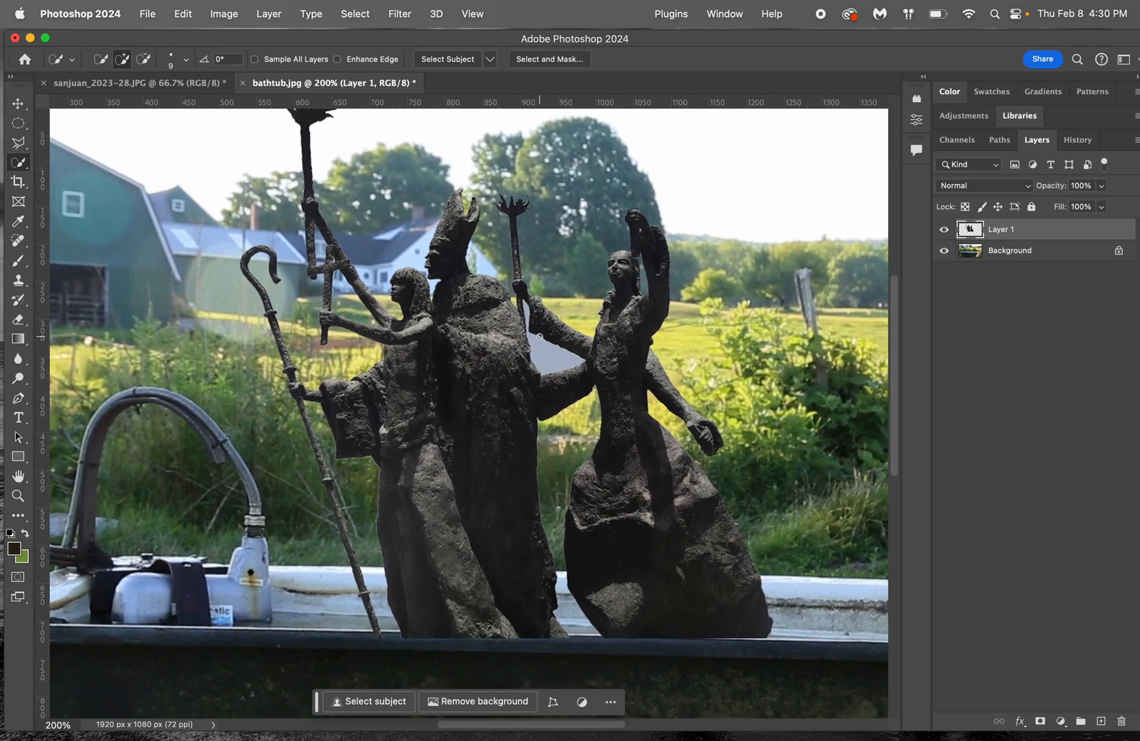
{"action": "scroll", "coordinate": [539, 336], "scroll_direction": "up", "scroll_amount": 5}
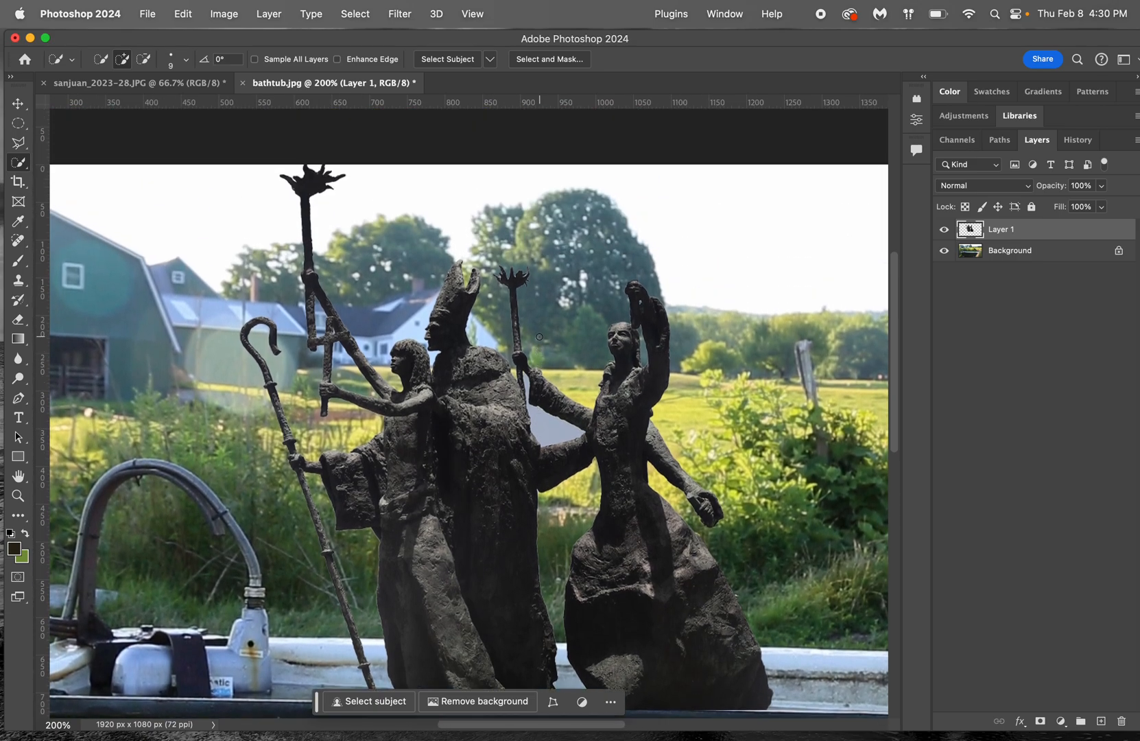
{"action": "scroll", "coordinate": [539, 337], "scroll_direction": "down", "scroll_amount": 2}
{"action": "scroll", "coordinate": [539, 337], "scroll_direction": "up", "scroll_amount": 5}
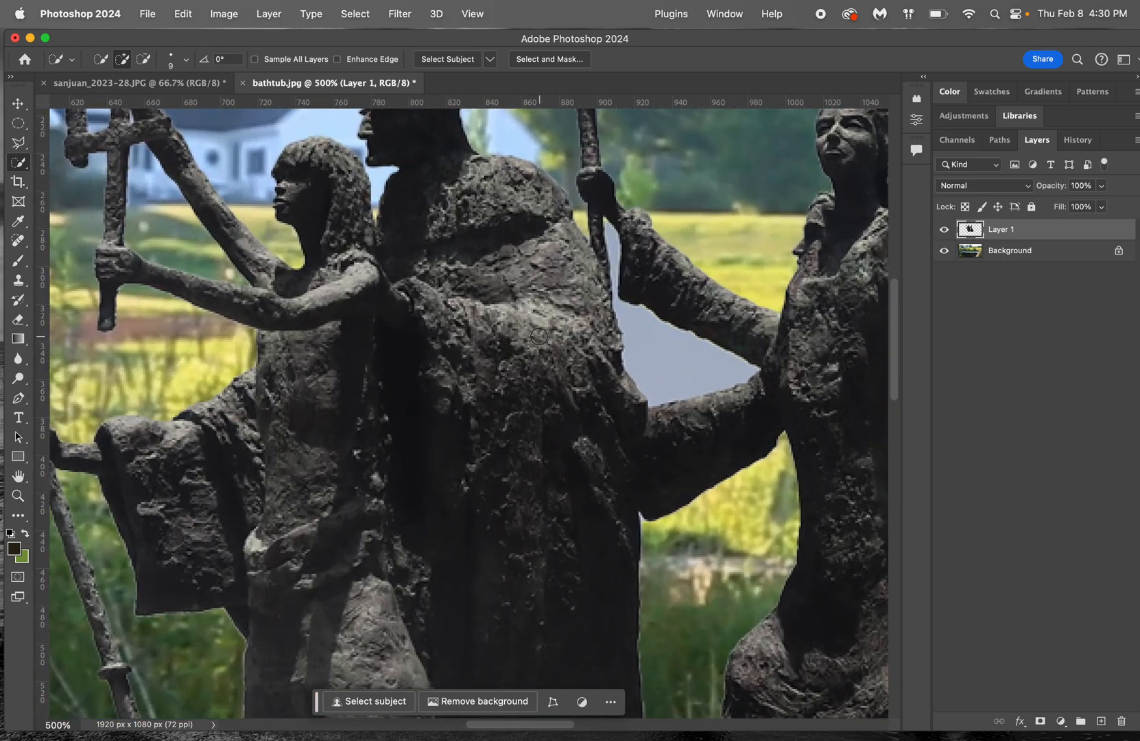
{"action": "scroll", "coordinate": [539, 336], "scroll_direction": "down", "scroll_amount": 2}
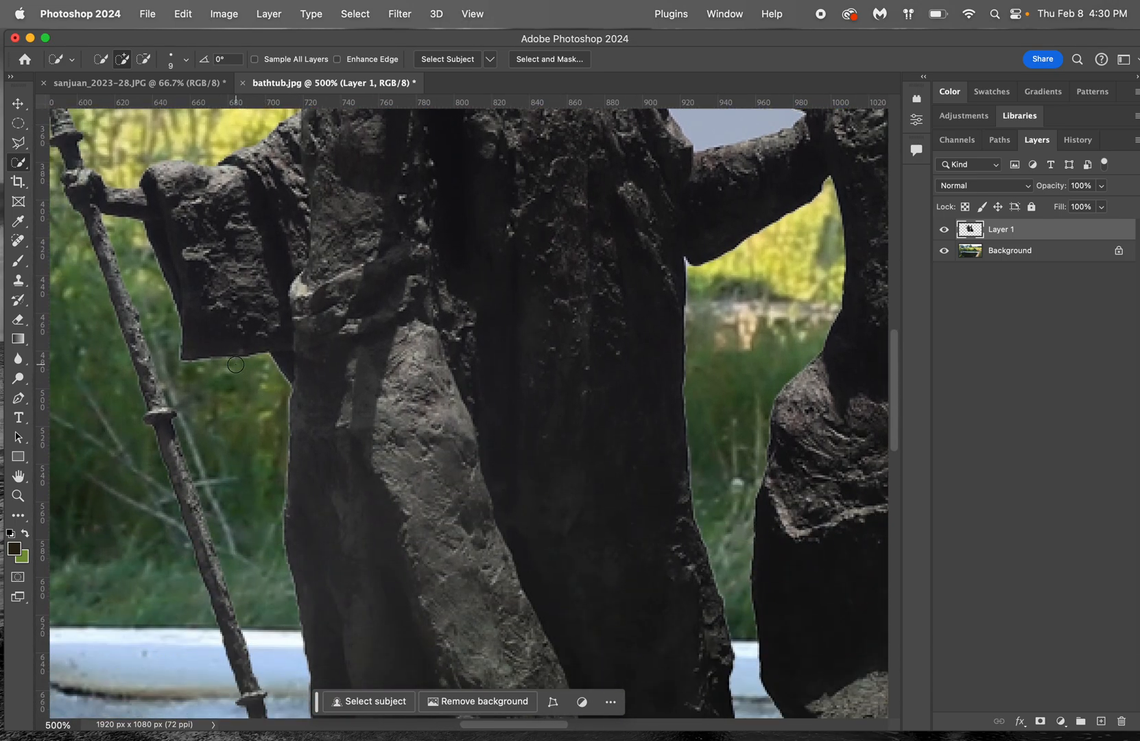
{"action": "scroll", "coordinate": [695, 205], "scroll_direction": "up", "scroll_amount": 5}
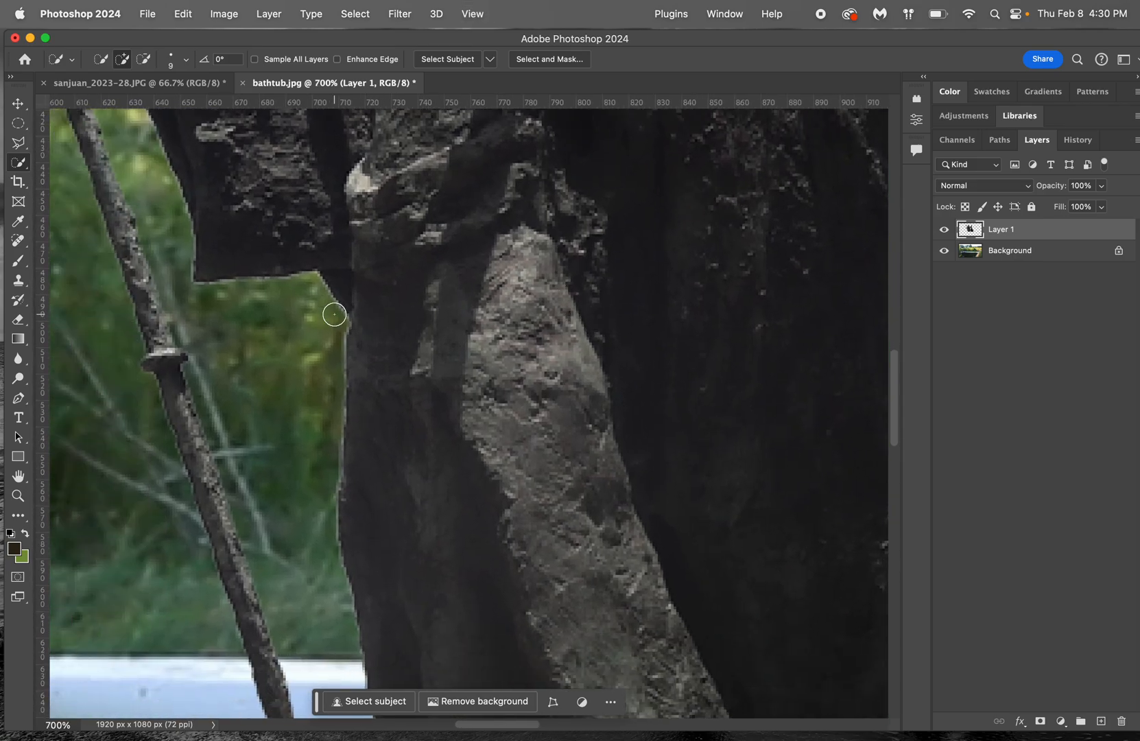
{"action": "scroll", "coordinate": [334, 316], "scroll_direction": "down", "scroll_amount": 5}
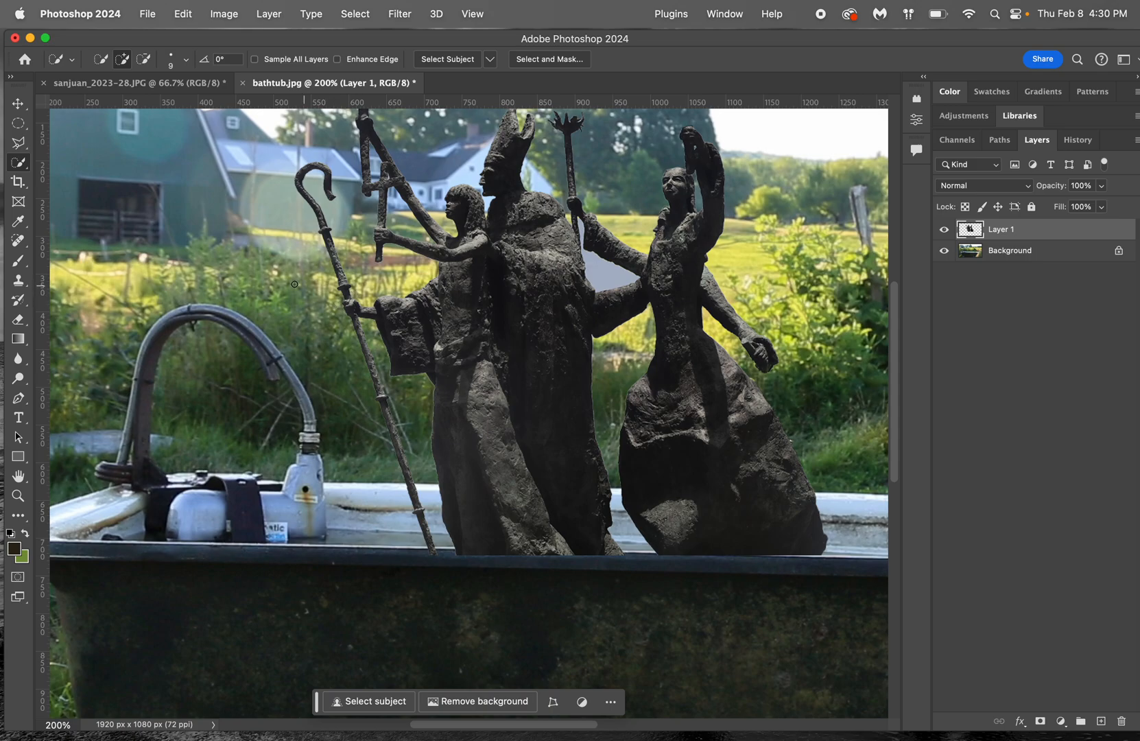
Return to sanjuan_2023-28.JPG and open its statue selection in Select and Mask
{"action": "left_click", "coordinate": [174, 83]}
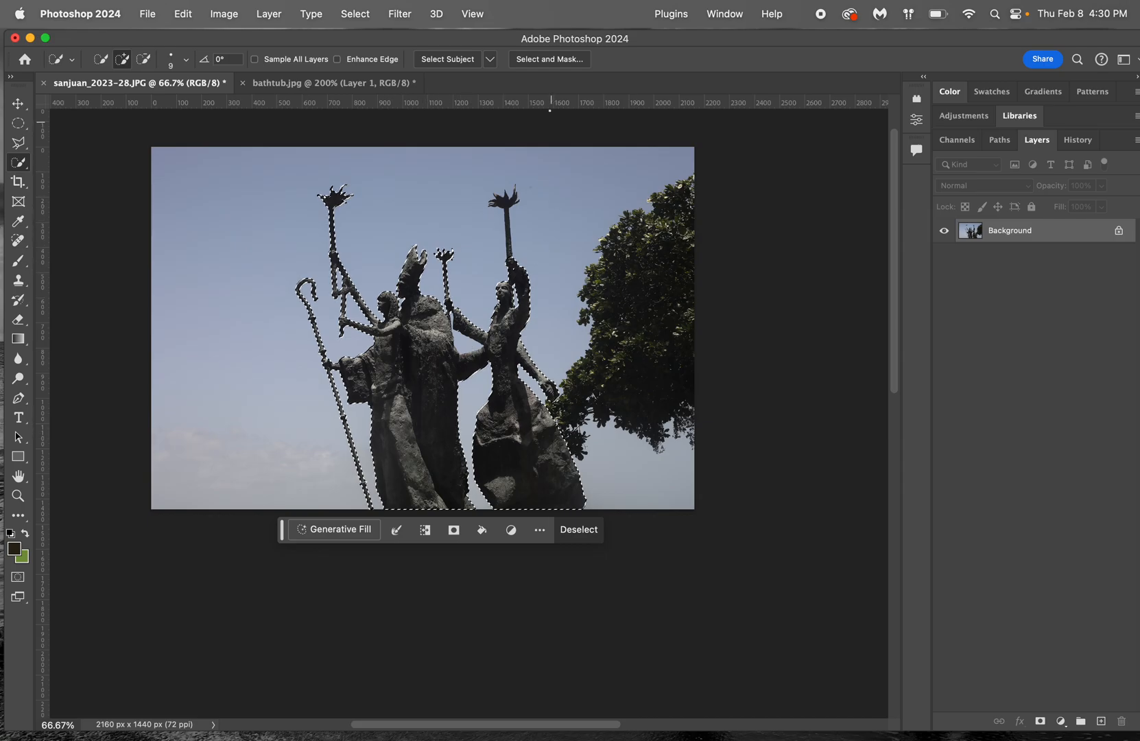
{"action": "left_click", "coordinate": [553, 63]}
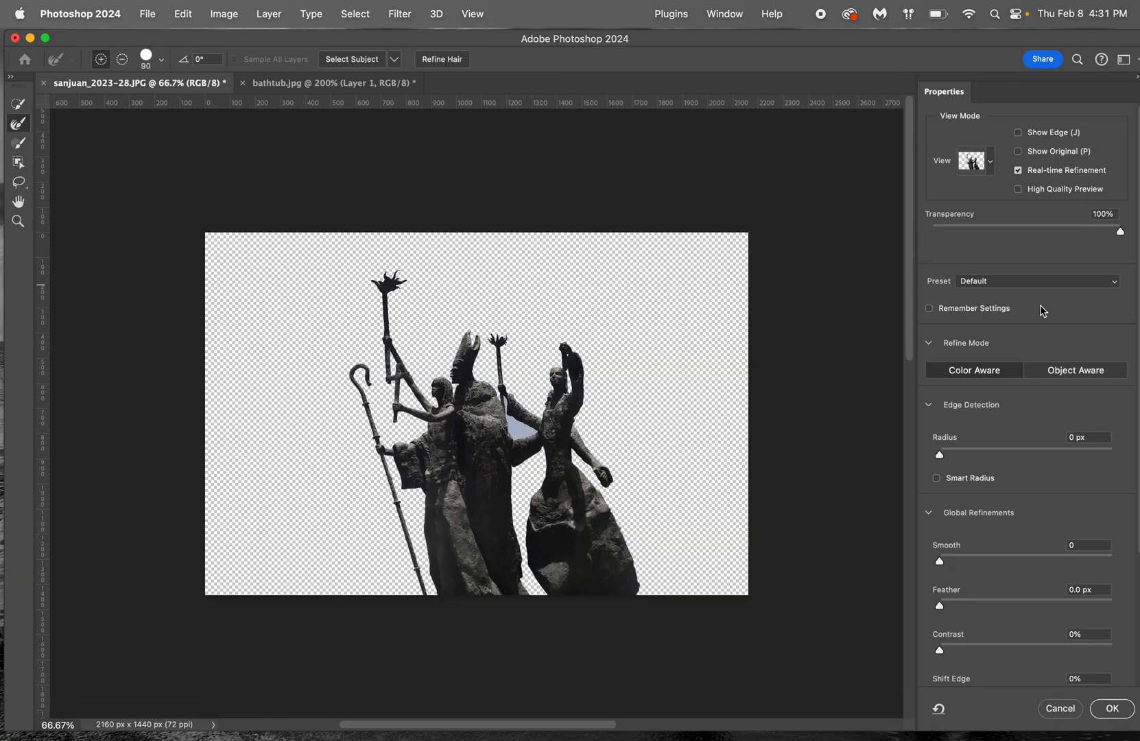
{"action": "key", "text": "super+plus"}
{"action": "key", "text": "super+plus"}
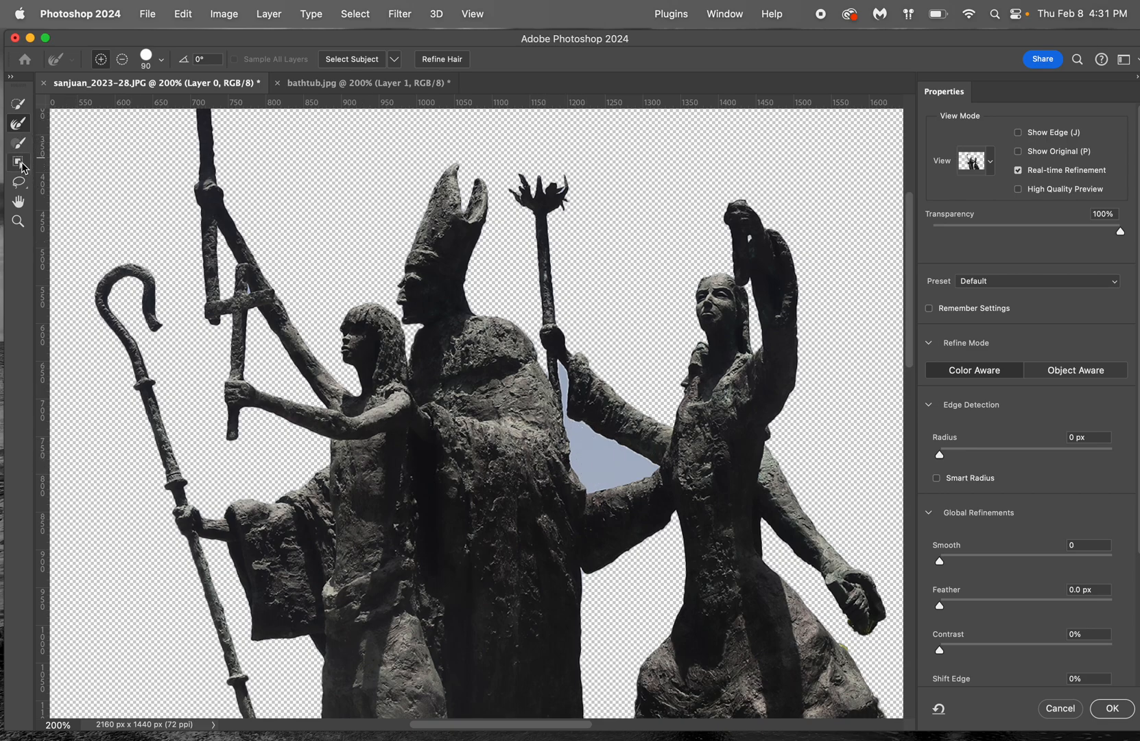
Subtract the leftover sky patch between the bishop and the far figure's arms using the Quick Selection tool
{"action": "left_click", "coordinate": [18, 104]}
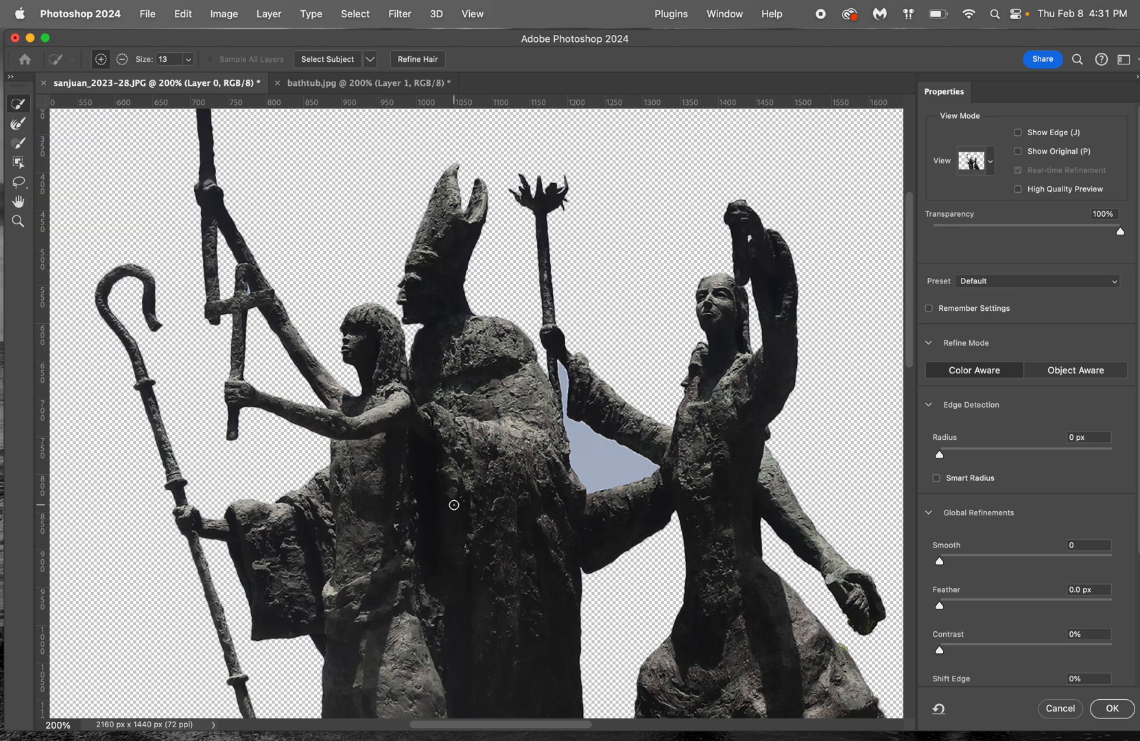
{"action": "left_click", "coordinate": [122, 59]}
{"action": "mouse_move", "coordinate": [561, 415]}
{"action": "left_mouse_down"}
{"action": "mouse_move", "coordinate": [587, 478]}
{"action": "mouse_move", "coordinate": [601, 472]}
{"action": "mouse_move", "coordinate": [565, 386]}
{"action": "left_mouse_up"}
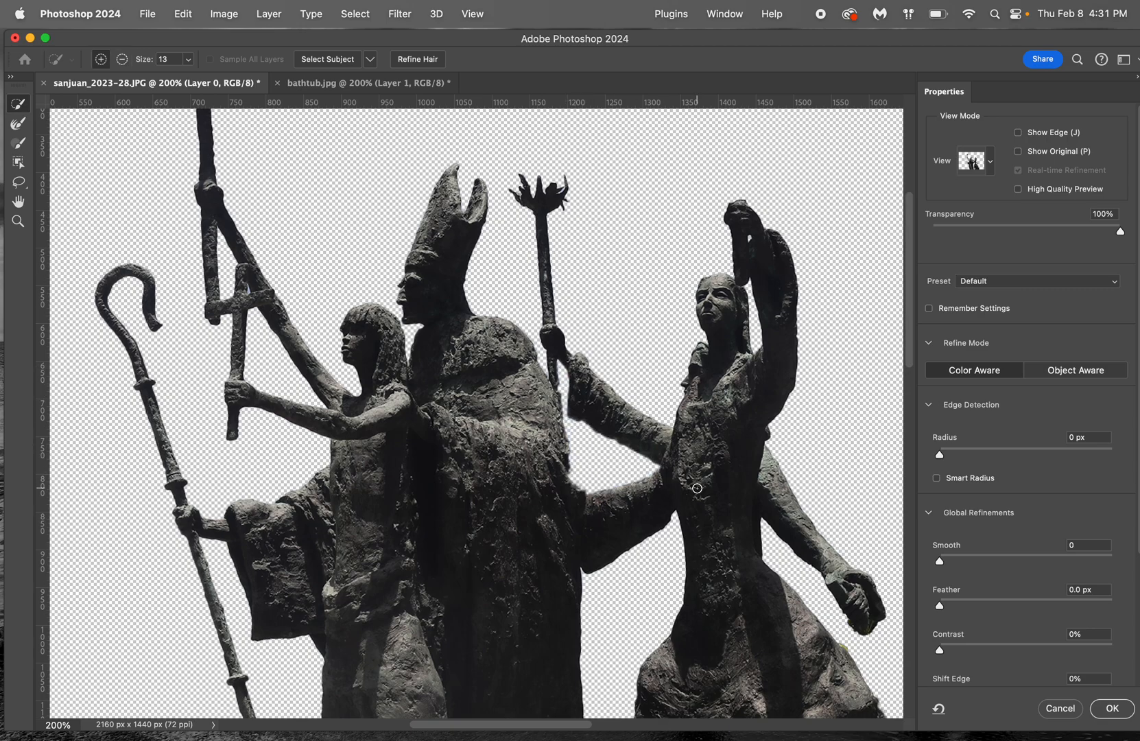
Set the Edge Detection radius of the statue selection to 2 px
{"action": "scroll", "coordinate": [546, 522], "scroll_direction": "down", "scroll_amount": 10}
{"action": "scroll", "coordinate": [546, 522], "scroll_direction": "right", "scroll_amount": 8}
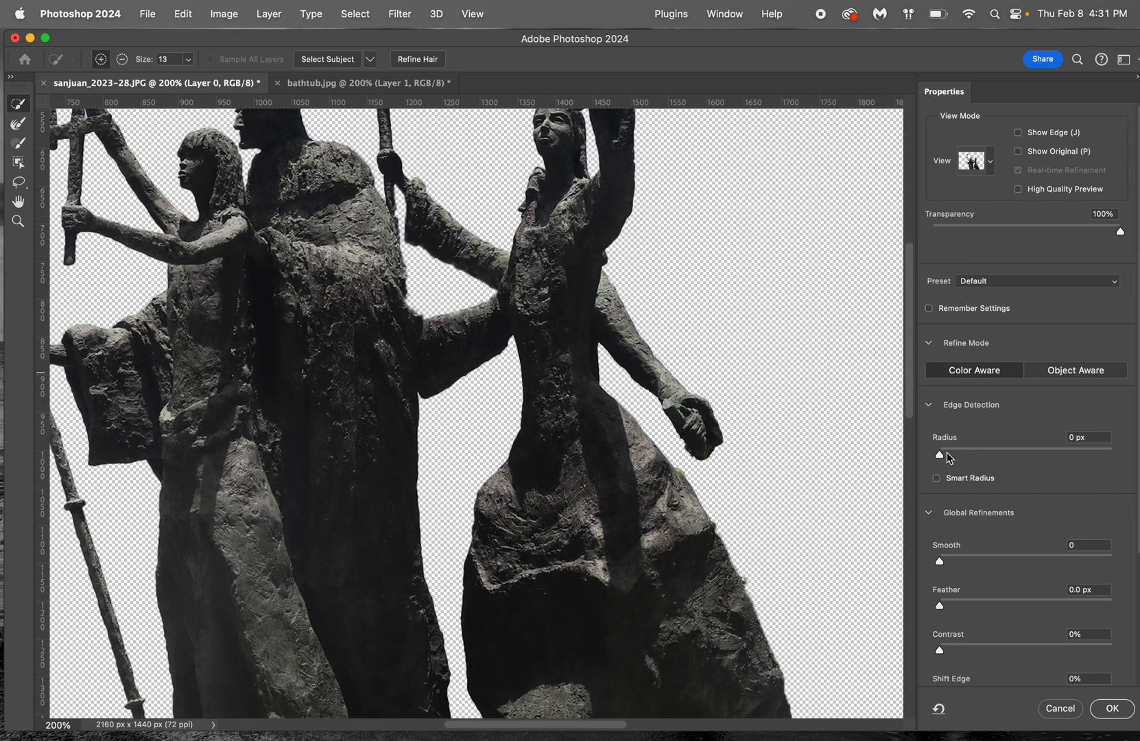
{"action": "left_click_drag", "start_coordinate": [942, 453], "coordinate": [950, 455]}
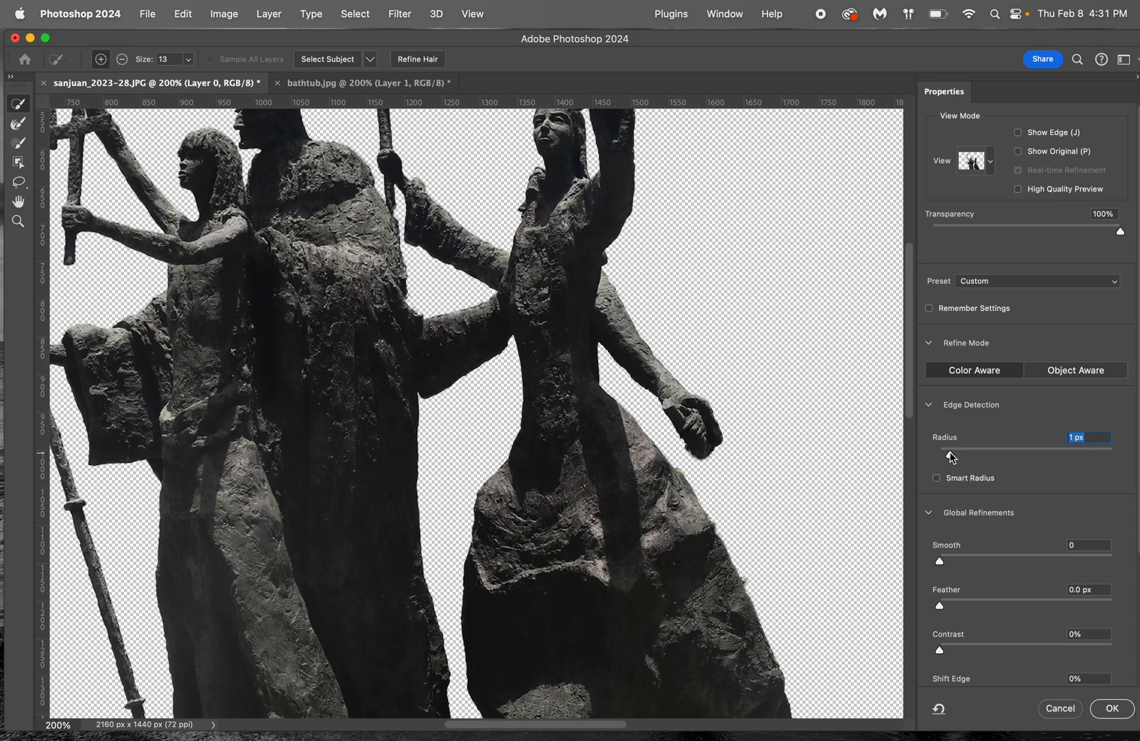
{"action": "left_click_drag", "start_coordinate": [952, 454], "coordinate": [958, 453]}
Set the selection edge's Smooth value to 3, comparing it with 2 and 0 in the gap between the statues
{"action": "left_click_drag", "start_coordinate": [940, 561], "coordinate": [944, 561]}
{"action": "key", "text": "super+equal"}
{"action": "key", "text": "super+equal"}
{"action": "key", "text": "super+equal"}
{"action": "key", "text": "super+equal"}
{"action": "key", "text": "super+equal"}
{"action": "key", "text": "super+equal"}
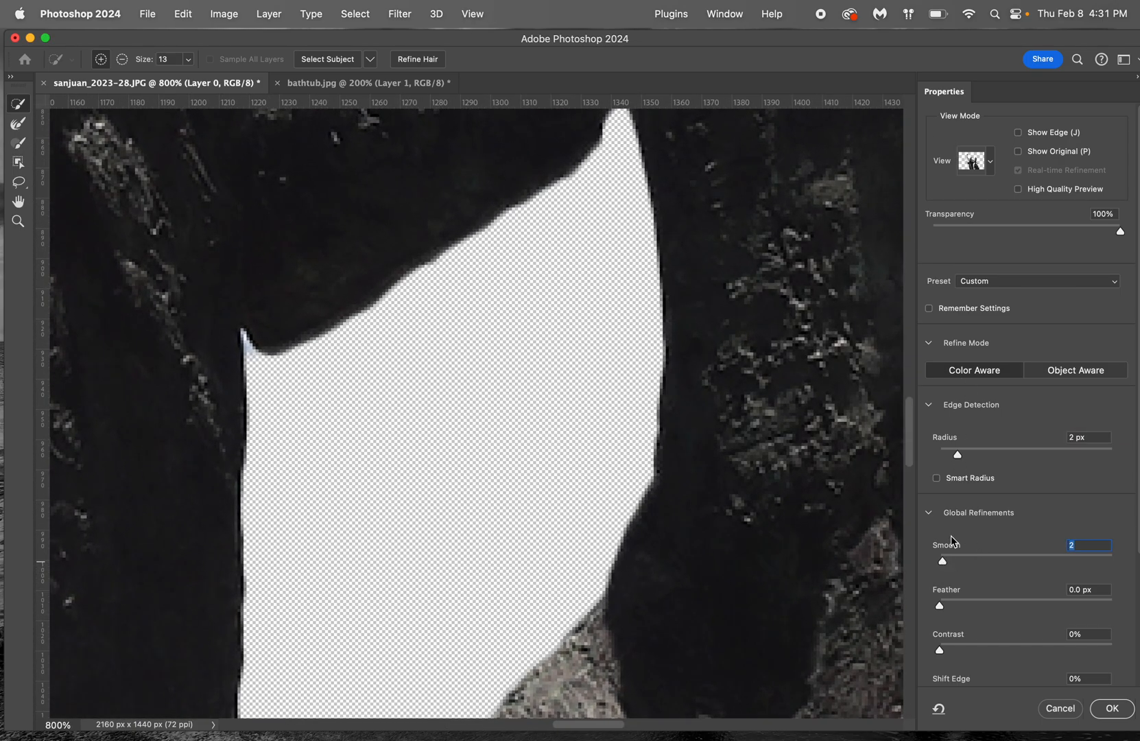
{"action": "mouse_move", "coordinate": [946, 558]}
{"action": "left_mouse_down"}
{"action": "mouse_move", "coordinate": [981, 559]}
{"action": "mouse_move", "coordinate": [938, 552]}
{"action": "left_mouse_up"}
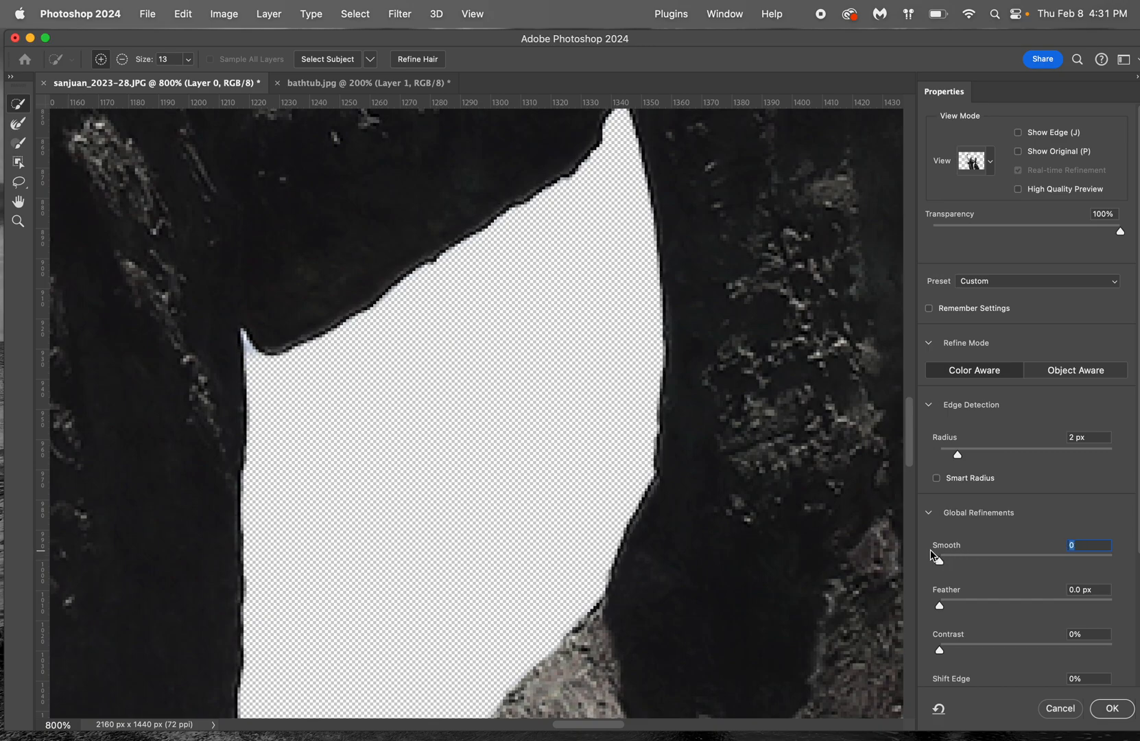
{"action": "left_click_drag", "start_coordinate": [938, 551], "coordinate": [945, 551]}
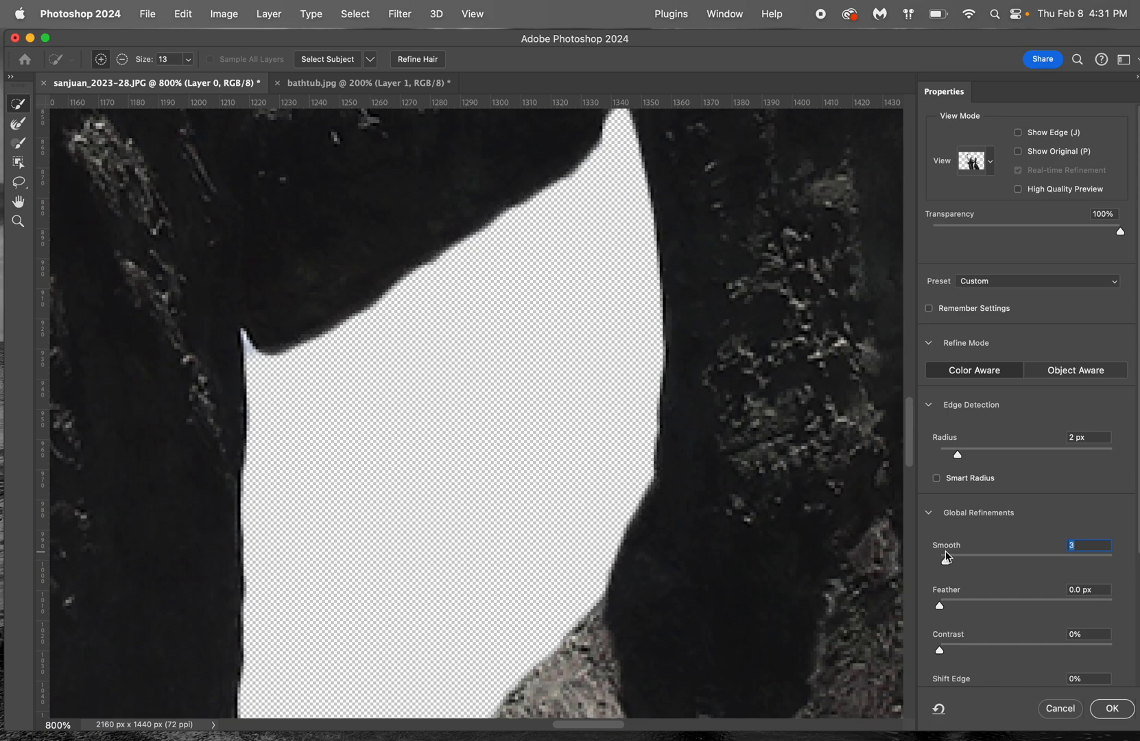
Set the selection edge's Feather to 0.2 px after trying 1.6 px, and its Contrast to 18%
{"action": "scroll", "coordinate": [966, 570], "scroll_direction": "down", "scroll_amount": 4}
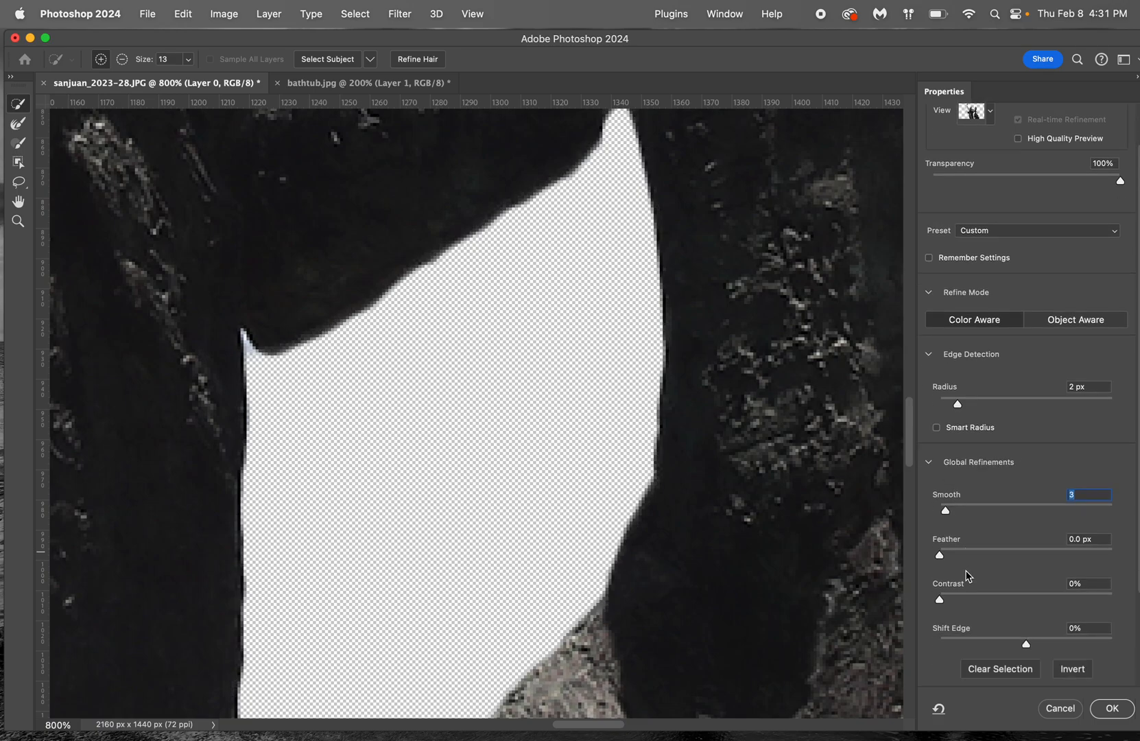
{"action": "scroll", "coordinate": [734, 581], "scroll_direction": "right", "scroll_amount": 10}
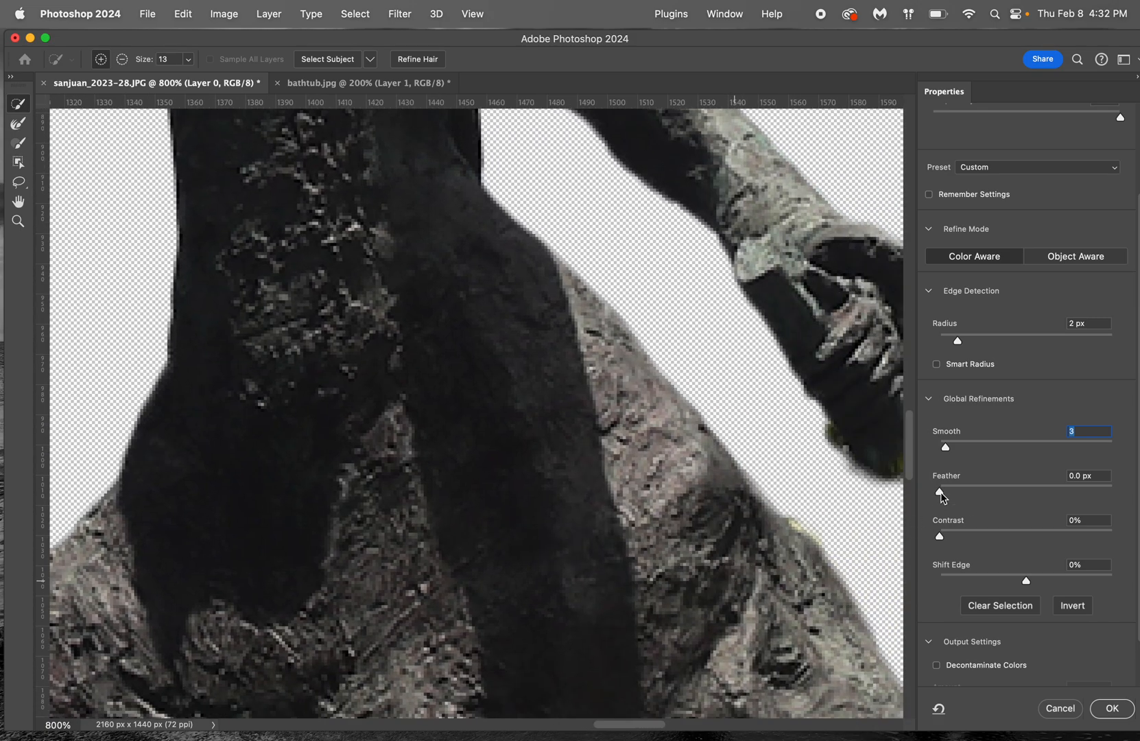
{"action": "left_click_drag", "start_coordinate": [941, 492], "coordinate": [956, 493]}
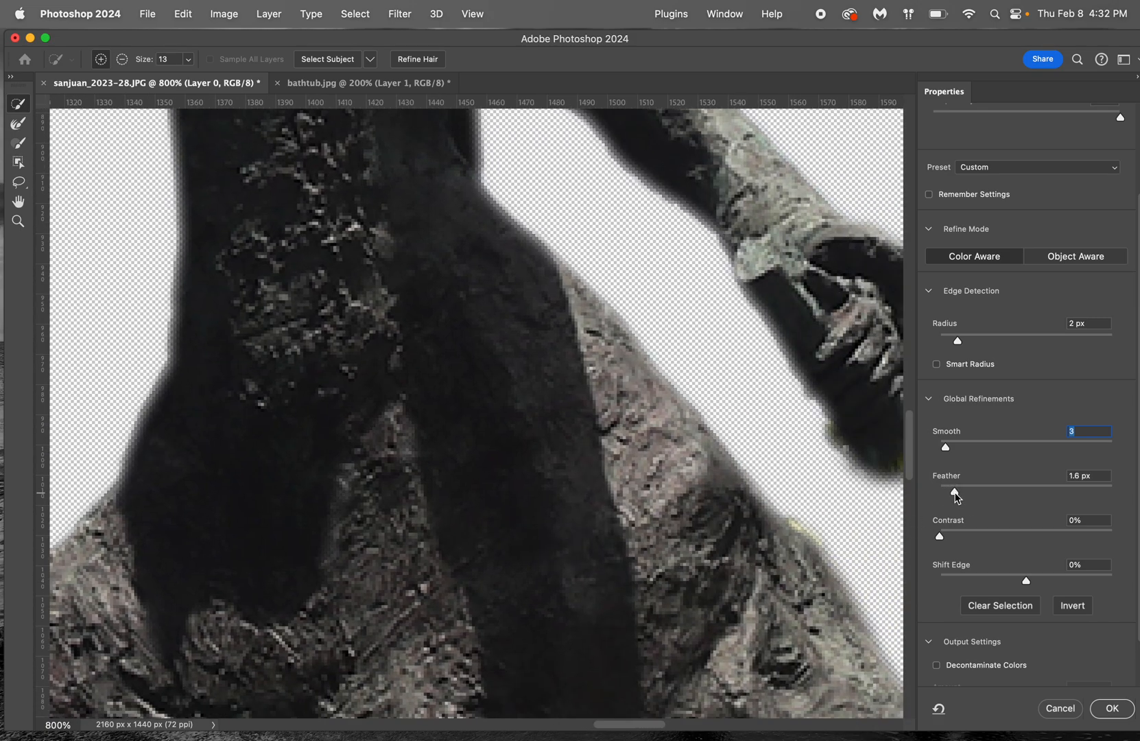
{"action": "left_click", "coordinate": [956, 494]}
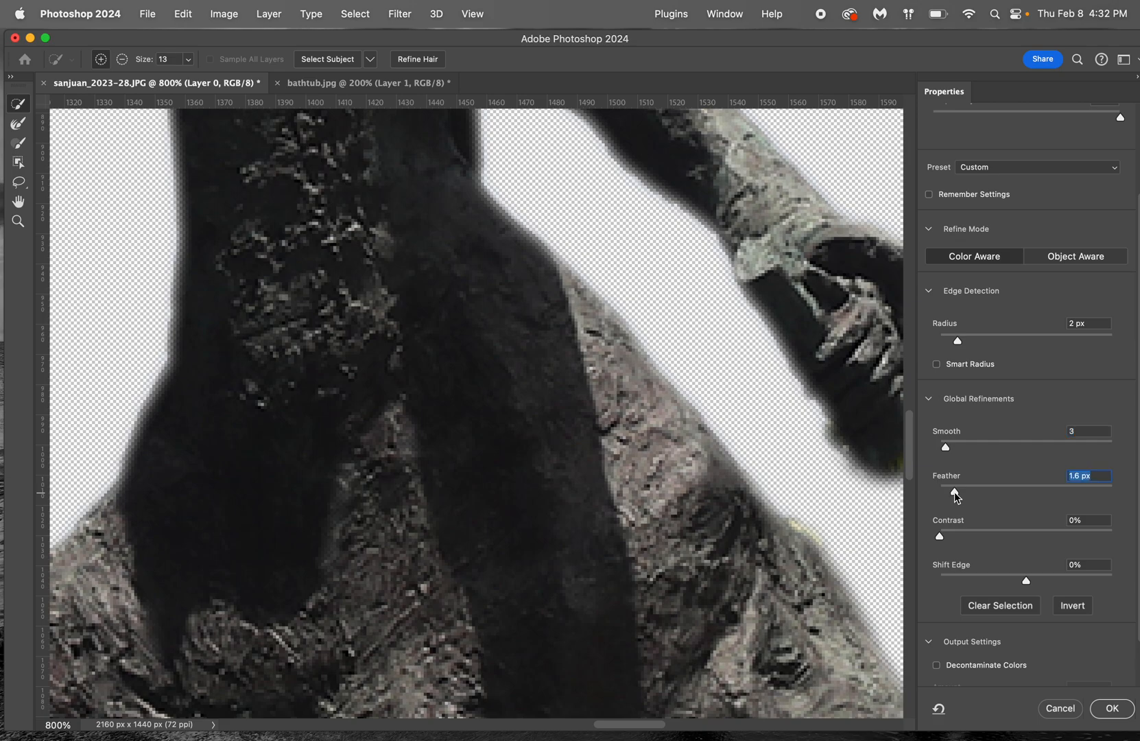
{"action": "left_click_drag", "start_coordinate": [955, 492], "coordinate": [944, 492]}
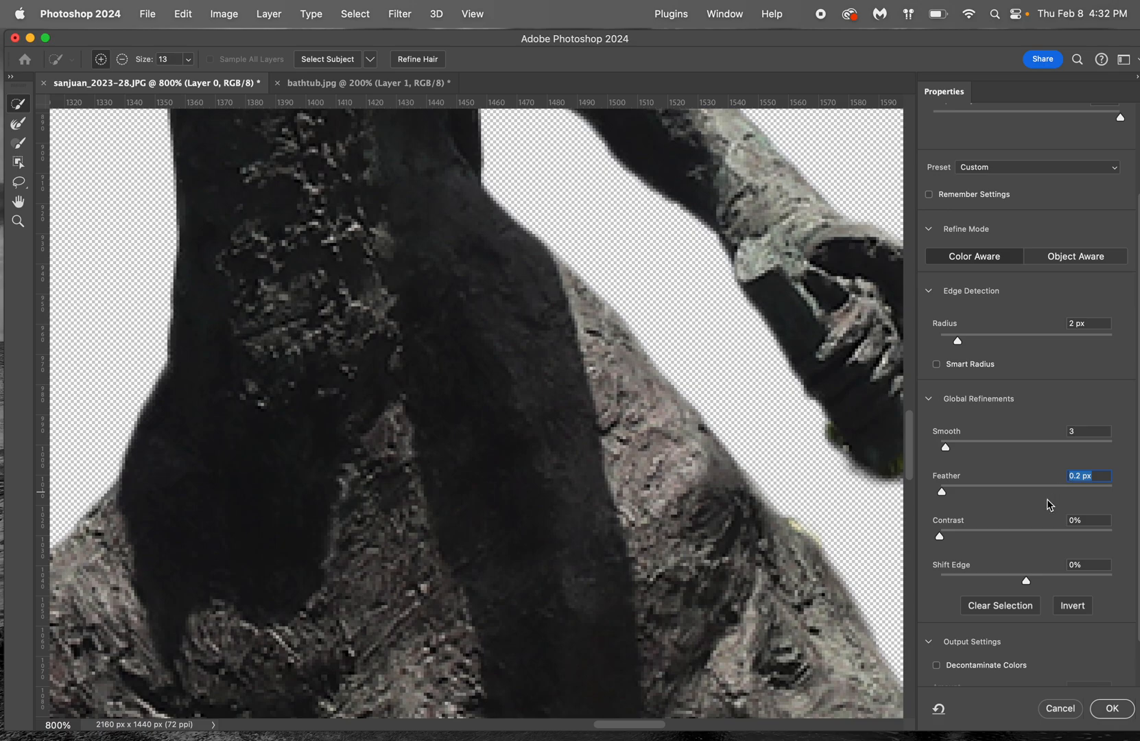
{"action": "left_click_drag", "start_coordinate": [940, 535], "coordinate": [970, 544]}
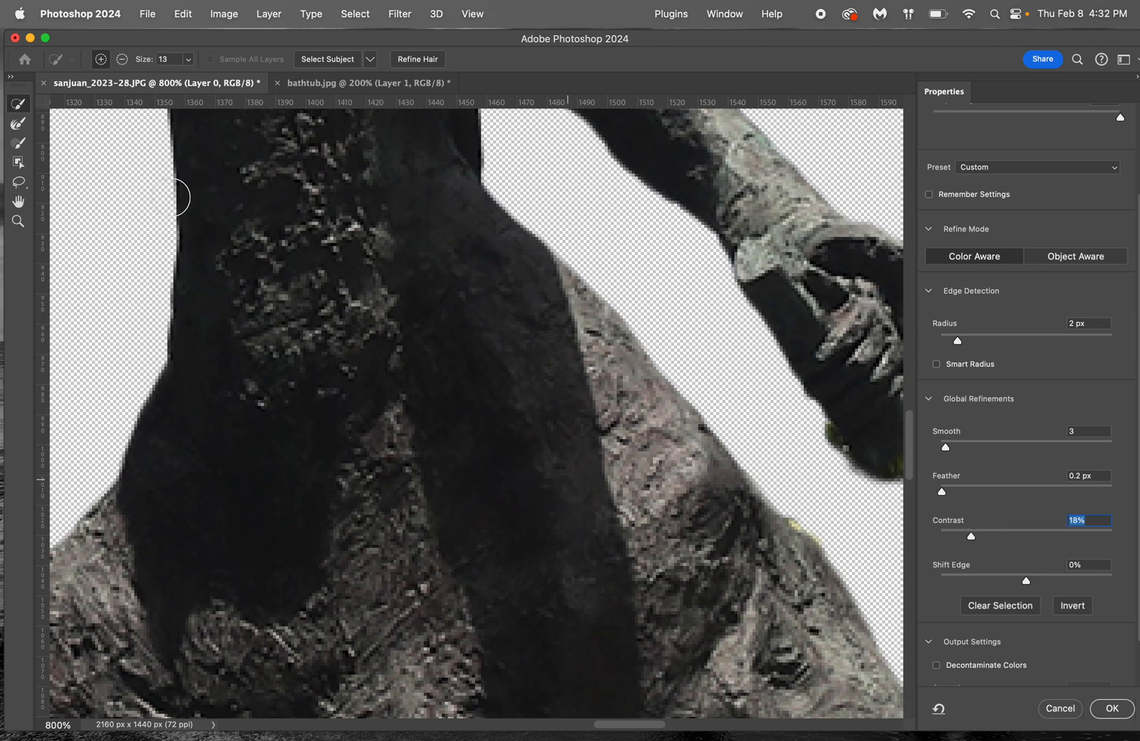
{"action": "mouse_move", "coordinate": [377, 324]}
{"action": "left_mouse_down"}
{"action": "mouse_move", "coordinate": [618, 242]}
{"action": "mouse_move", "coordinate": [480, 402]}
{"action": "mouse_move", "coordinate": [287, 427]}
{"action": "mouse_move", "coordinate": [257, 403]}
{"action": "left_mouse_up"}
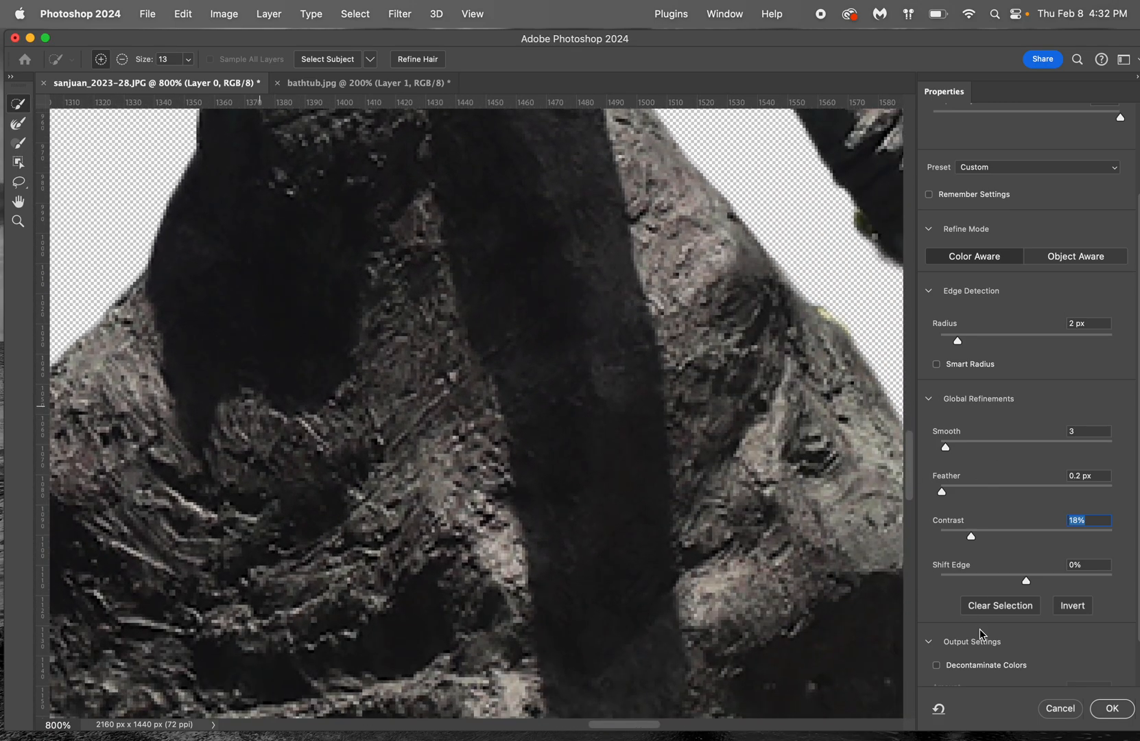
Set the Shift Edge of the statue selection to -21%
{"action": "scroll", "coordinate": [970, 638], "scroll_direction": "down", "scroll_amount": 3}
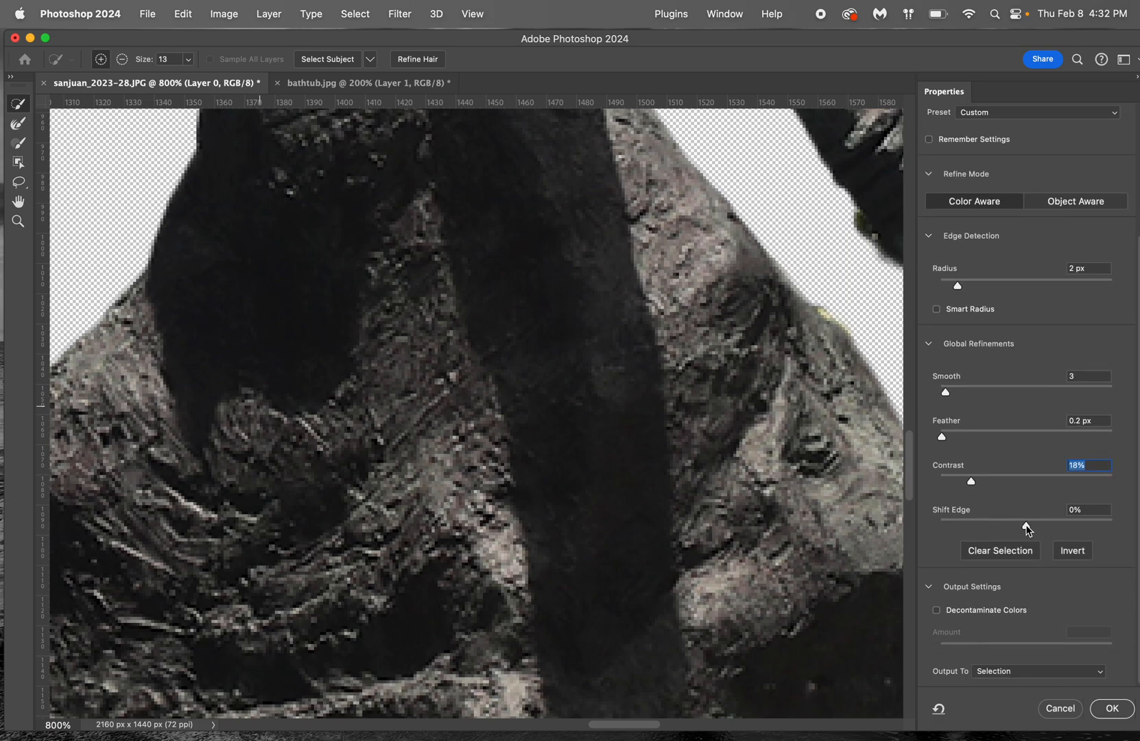
{"action": "scroll", "coordinate": [439, 502], "scroll_direction": "right", "scroll_amount": 10}
{"action": "scroll", "coordinate": [439, 501], "scroll_direction": "left", "scroll_amount": 15}
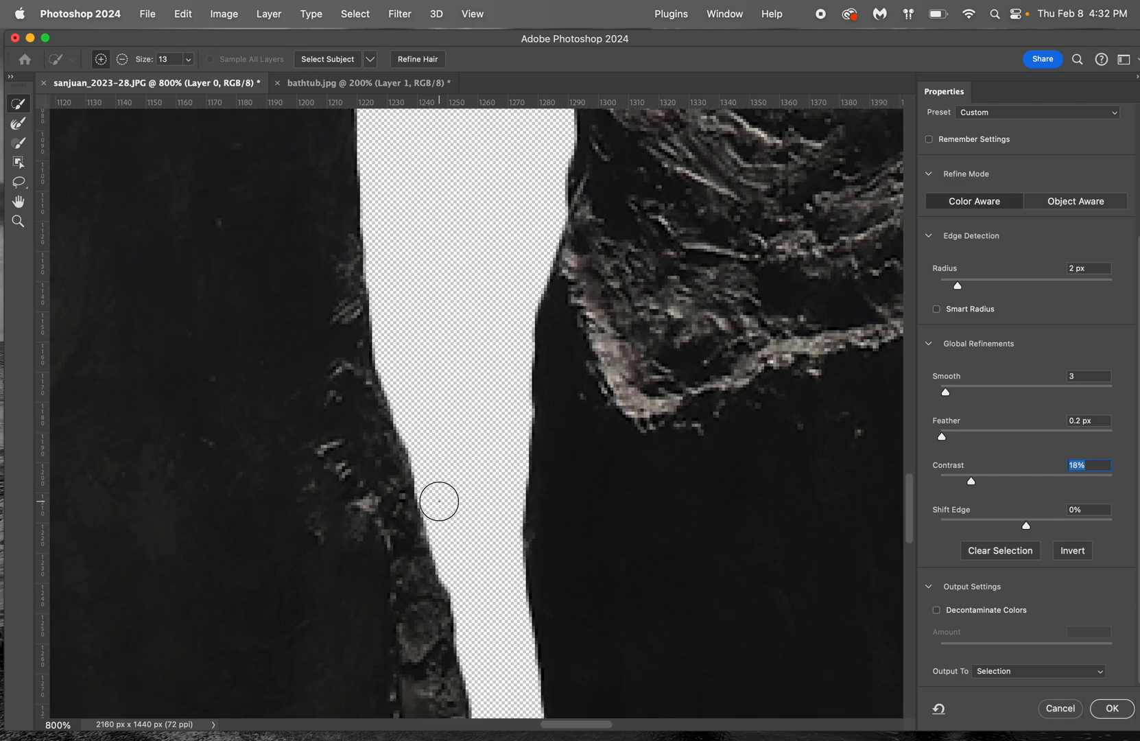
{"action": "scroll", "coordinate": [439, 502], "scroll_direction": "left", "scroll_amount": 17}
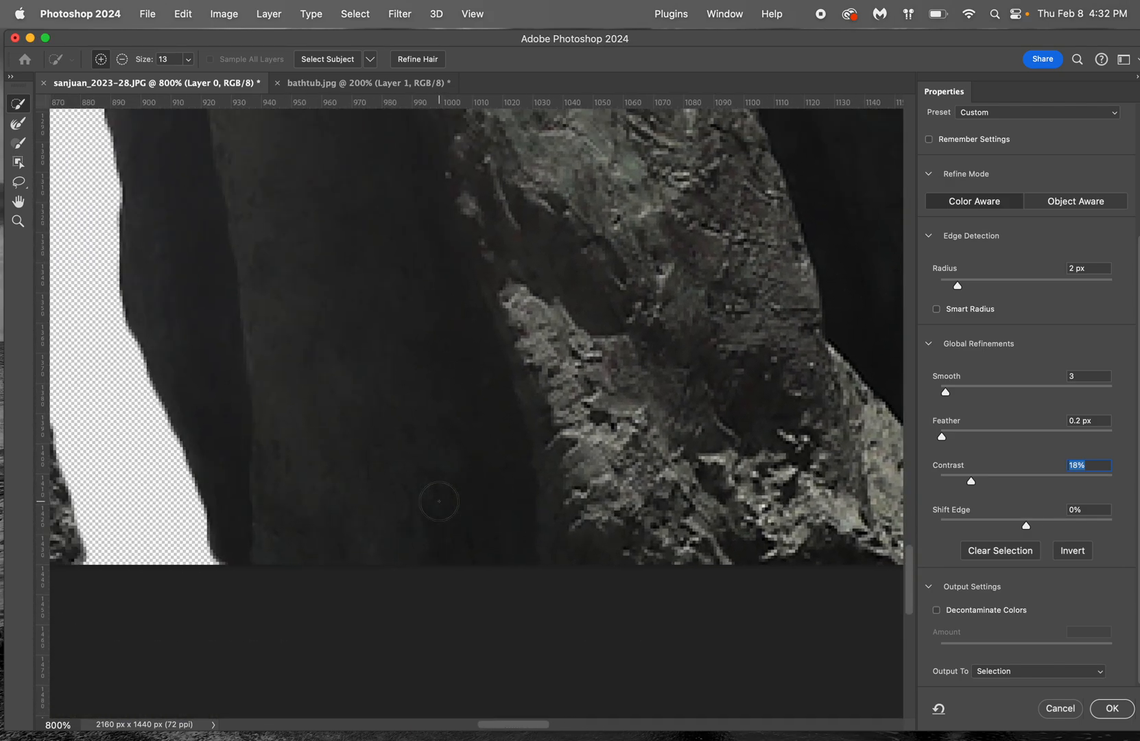
{"action": "scroll", "coordinate": [439, 502], "scroll_direction": "up", "scroll_amount": 3}
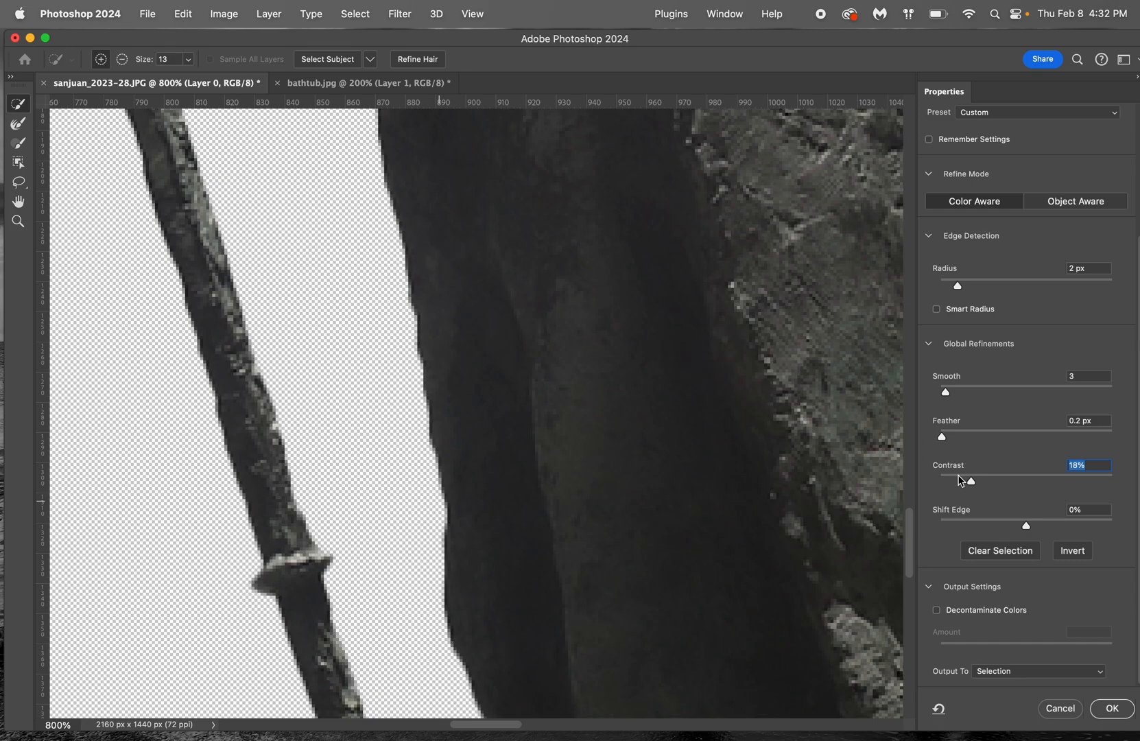
{"action": "mouse_move", "coordinate": [1026, 525]}
{"action": "left_mouse_down"}
{"action": "mouse_move", "coordinate": [1067, 526]}
{"action": "mouse_move", "coordinate": [934, 525]}
{"action": "mouse_move", "coordinate": [1010, 529]}
{"action": "left_mouse_up"}
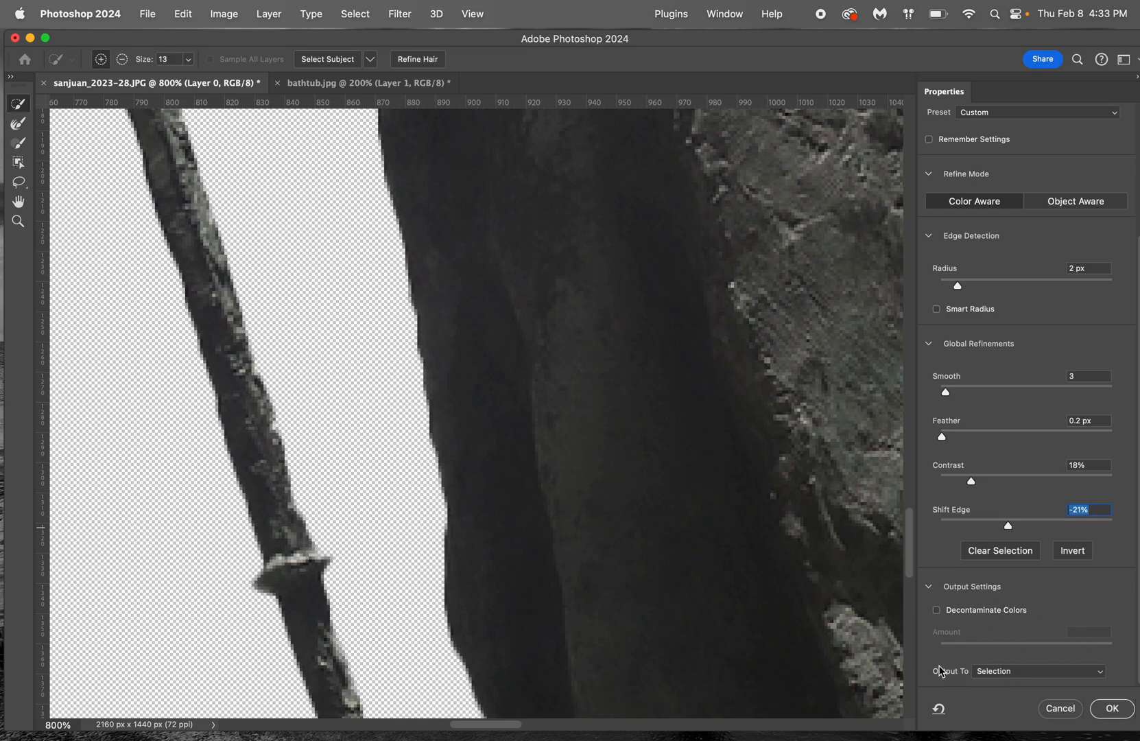
Output the refined selection as a New Layer with Layer Mask and apply it
{"action": "left_click", "coordinate": [992, 675]}
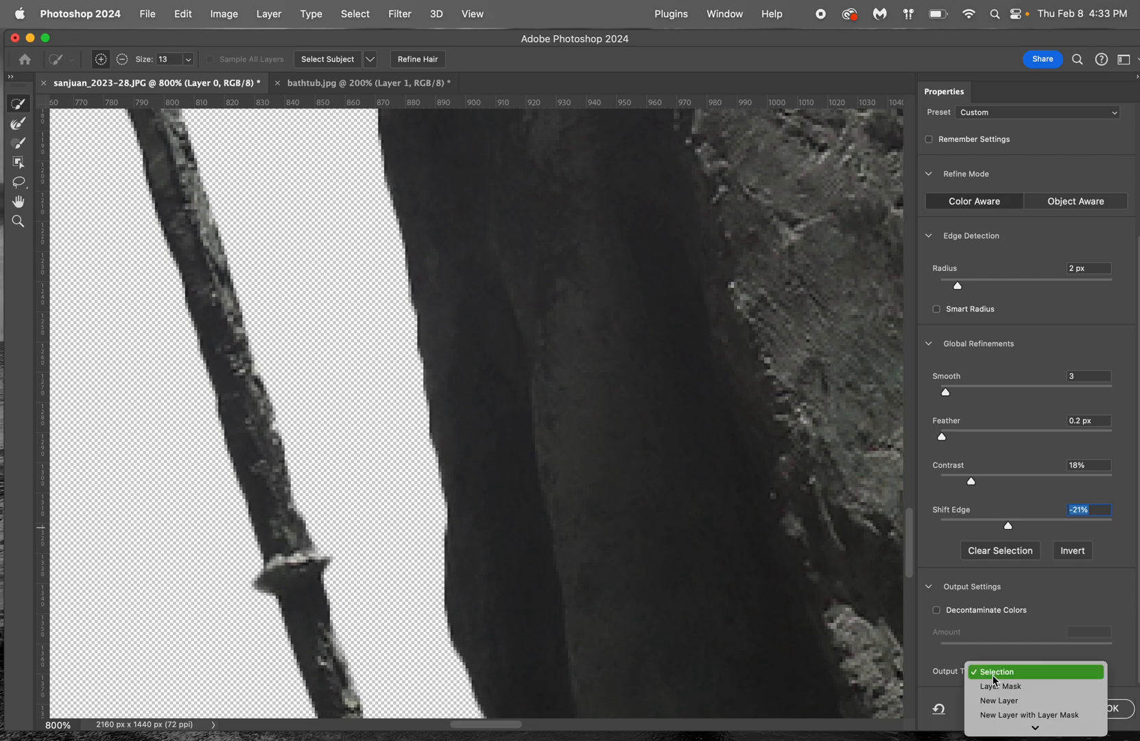
{"action": "left_click", "coordinate": [998, 714]}
{"action": "left_click", "coordinate": [1045, 666]}
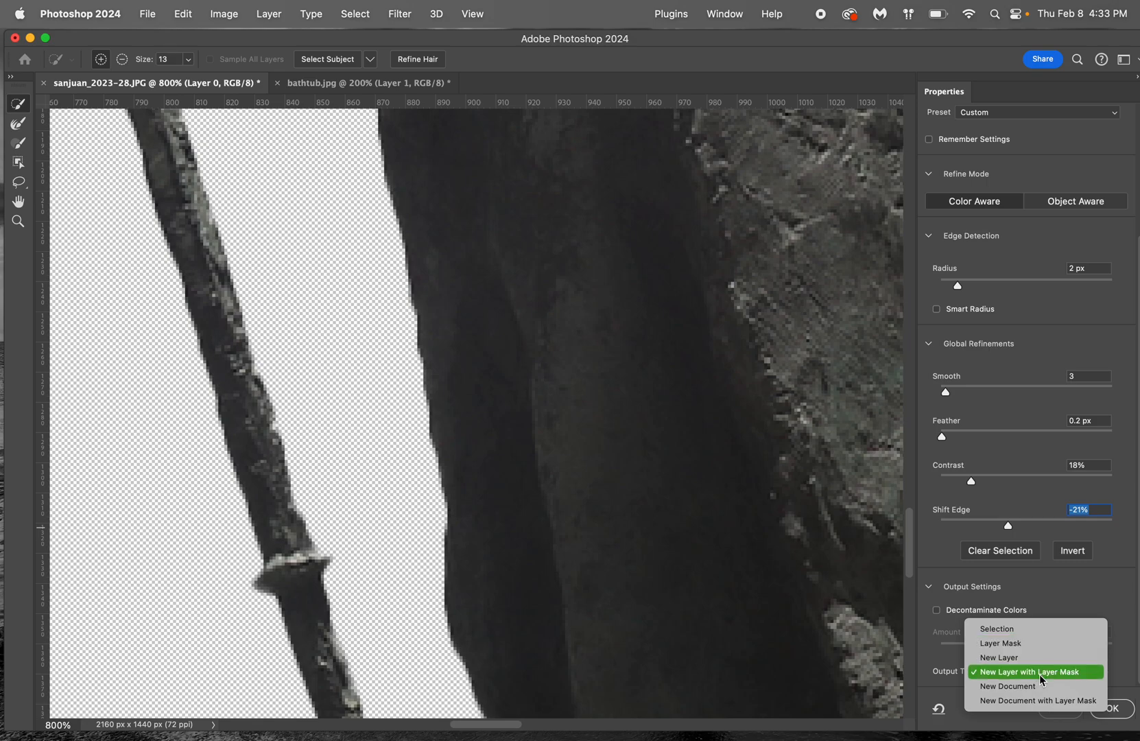
{"action": "left_click", "coordinate": [1039, 675]}
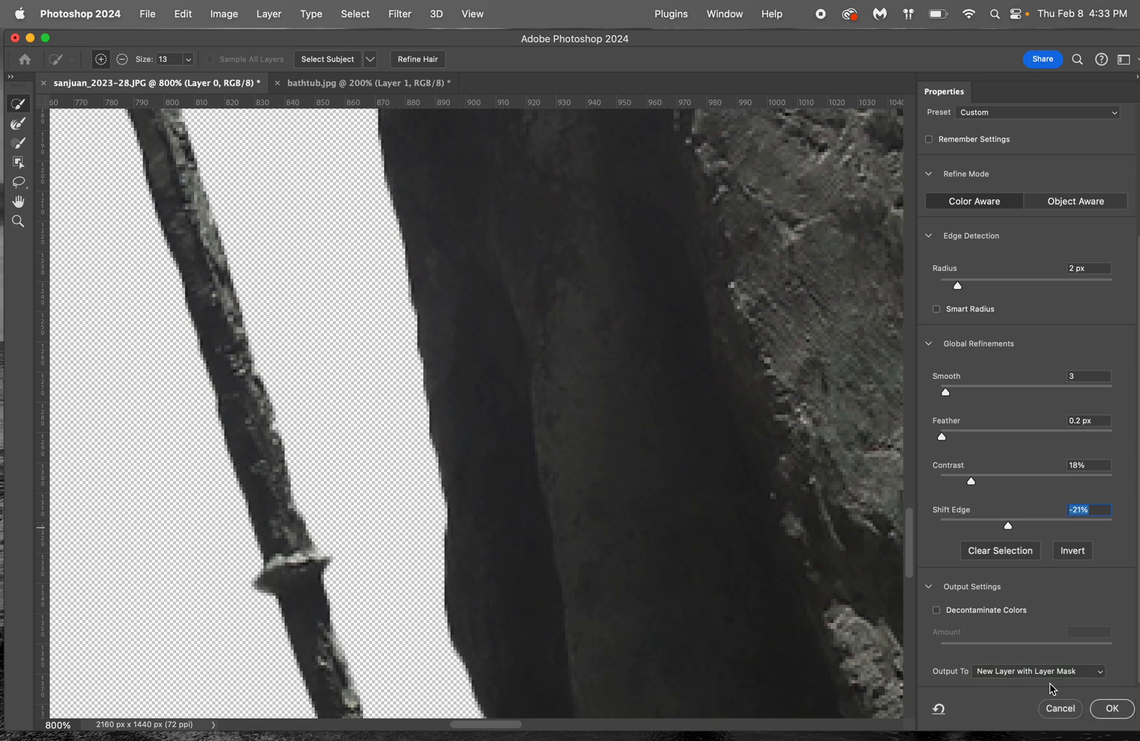
{"action": "left_click", "coordinate": [1117, 711]}
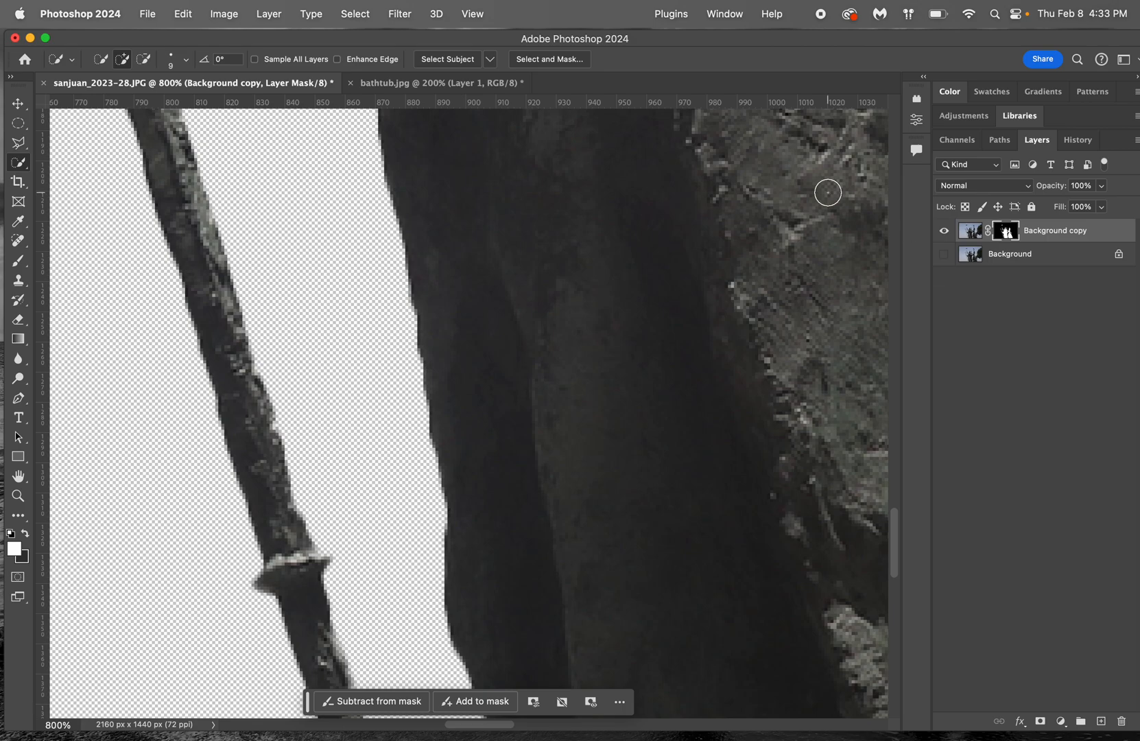
Enlarge the layer thumbnails and widen the layer list so the layer names fit
{"action": "key", "text": "super+minus"}
{"action": "key", "text": "super+1"}
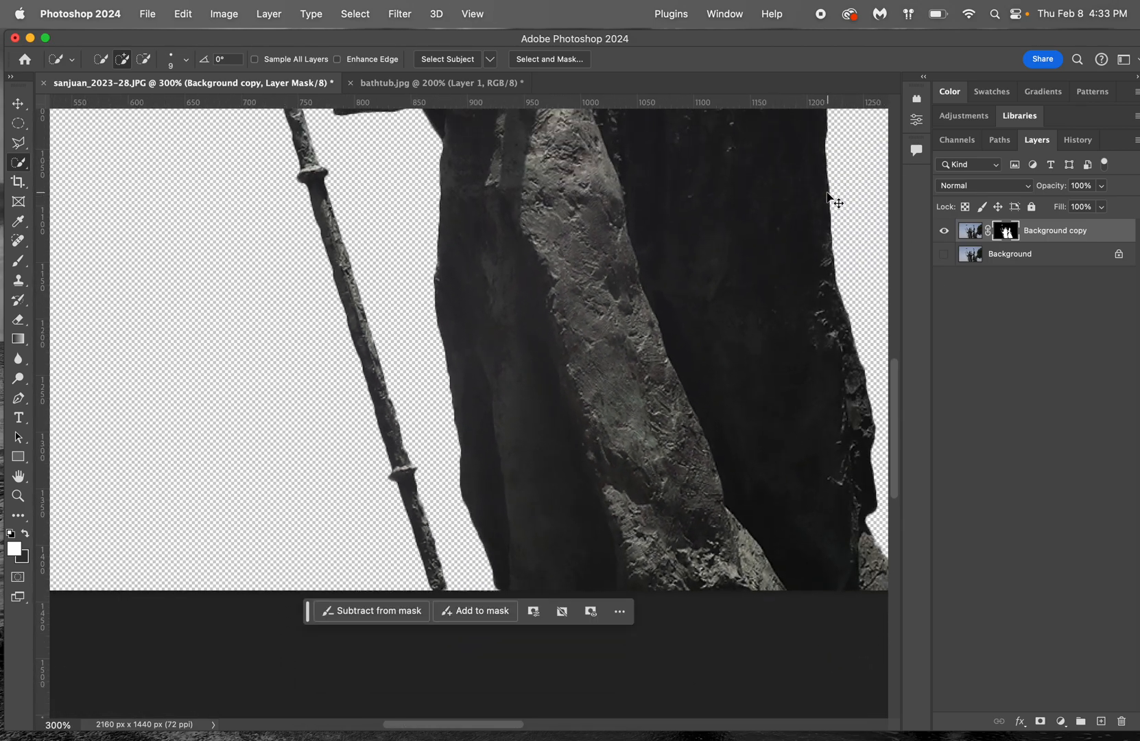
{"action": "scroll", "coordinate": [827, 192], "scroll_direction": "up", "scroll_amount": 5}
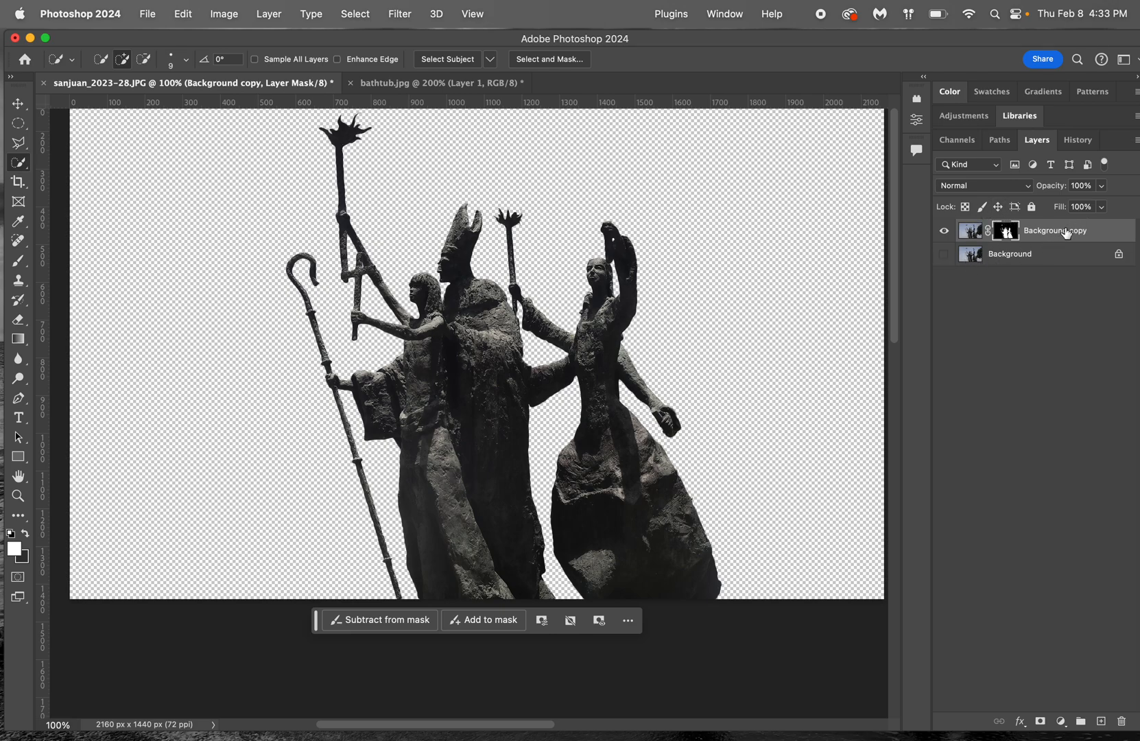
{"action": "left_click", "coordinate": [1137, 141]}
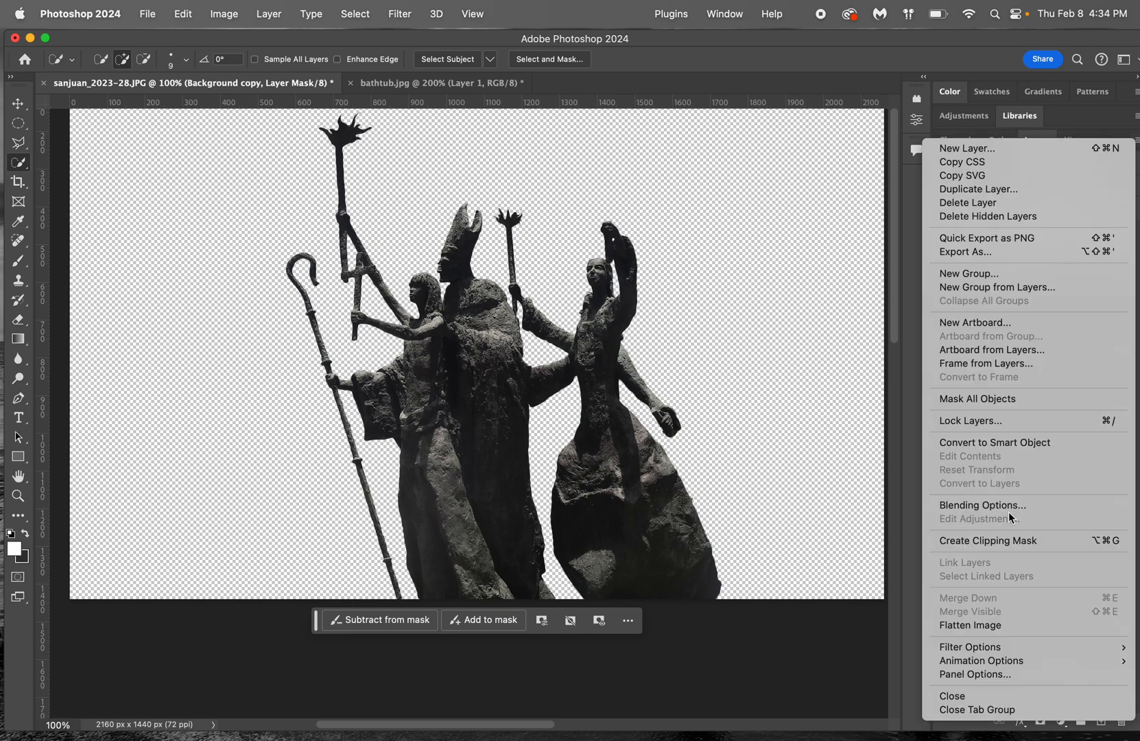
{"action": "left_click", "coordinate": [981, 675]}
{"action": "left_click", "coordinate": [461, 360]}
{"action": "left_click", "coordinate": [678, 217]}
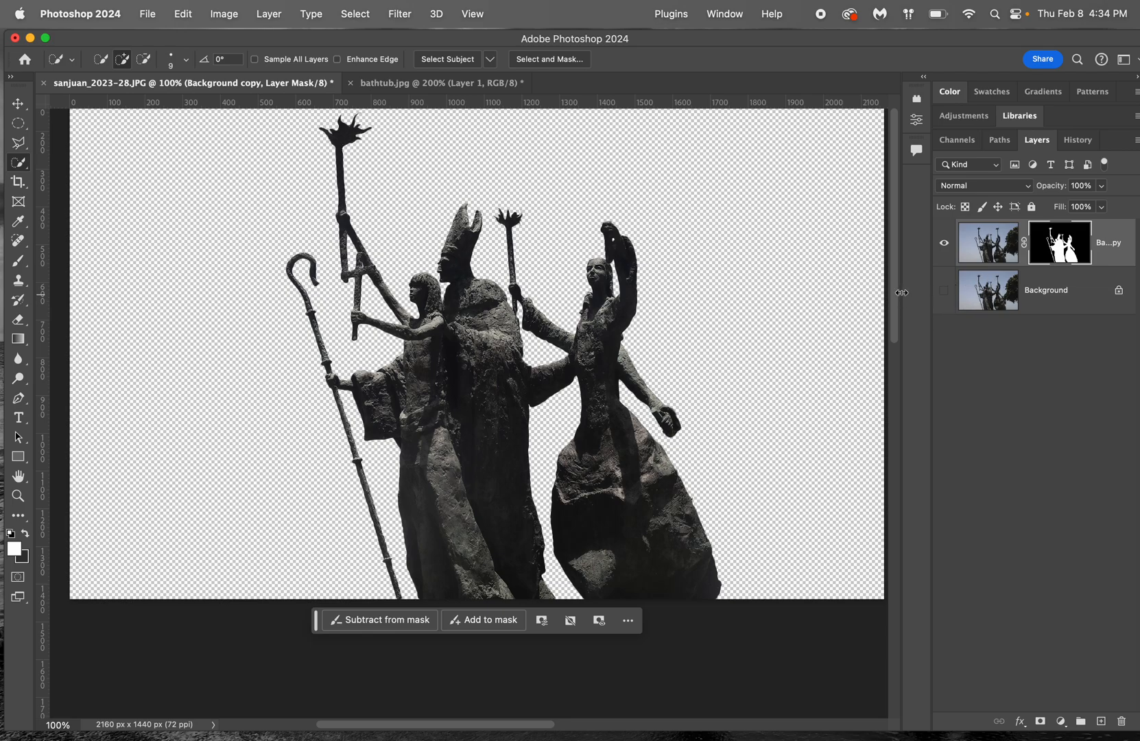
{"action": "left_click_drag", "start_coordinate": [902, 293], "coordinate": [830, 299]}
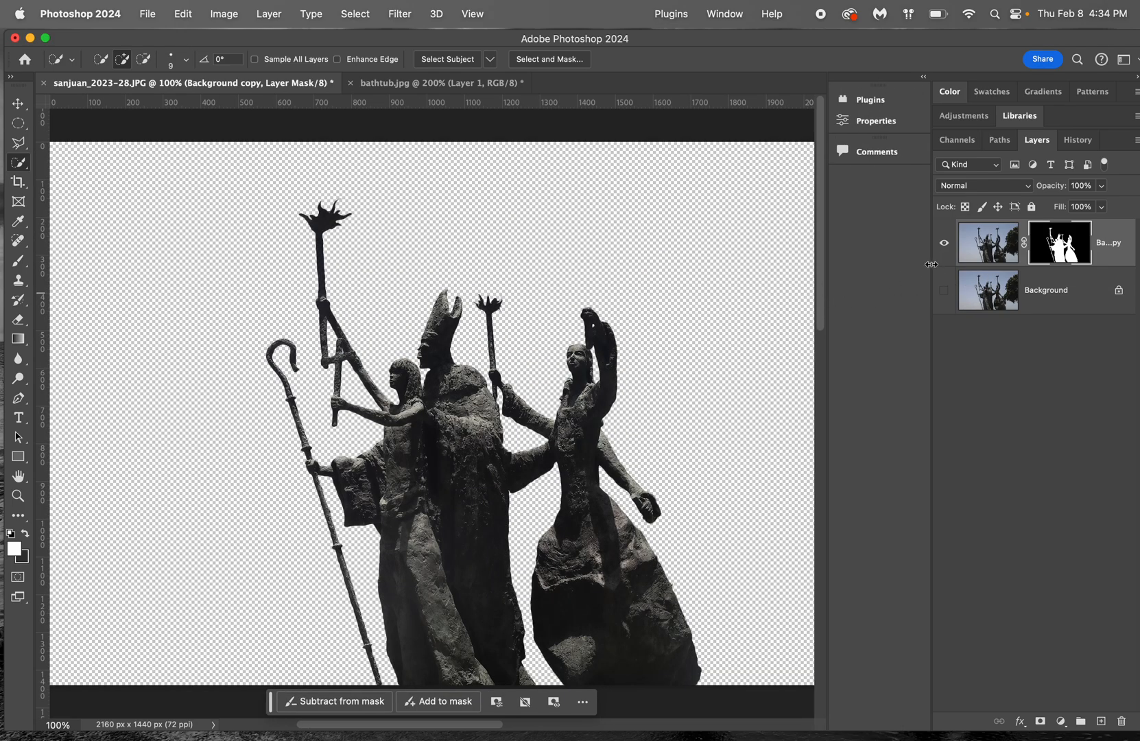
{"action": "left_click_drag", "start_coordinate": [931, 264], "coordinate": [828, 274]}
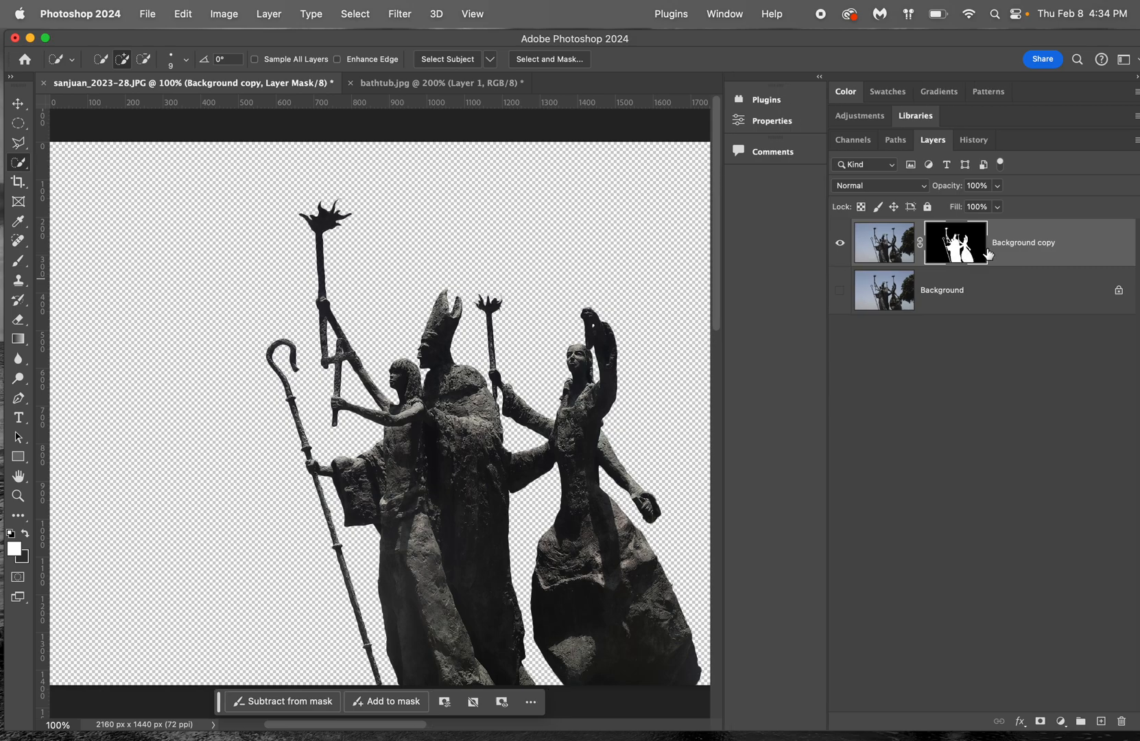
Compare the cutout with the original by toggling the Background layer's visibility, and inspect the masked edges up close at 400%
{"action": "left_click", "coordinate": [841, 291]}
{"action": "left_click", "coordinate": [841, 294]}
{"action": "left_click", "coordinate": [841, 293]}
{"action": "left_click", "coordinate": [841, 293]}
{"action": "key", "text": "super+equal"}
{"action": "key", "text": "super+equal"}
{"action": "key", "text": "super+equal"}
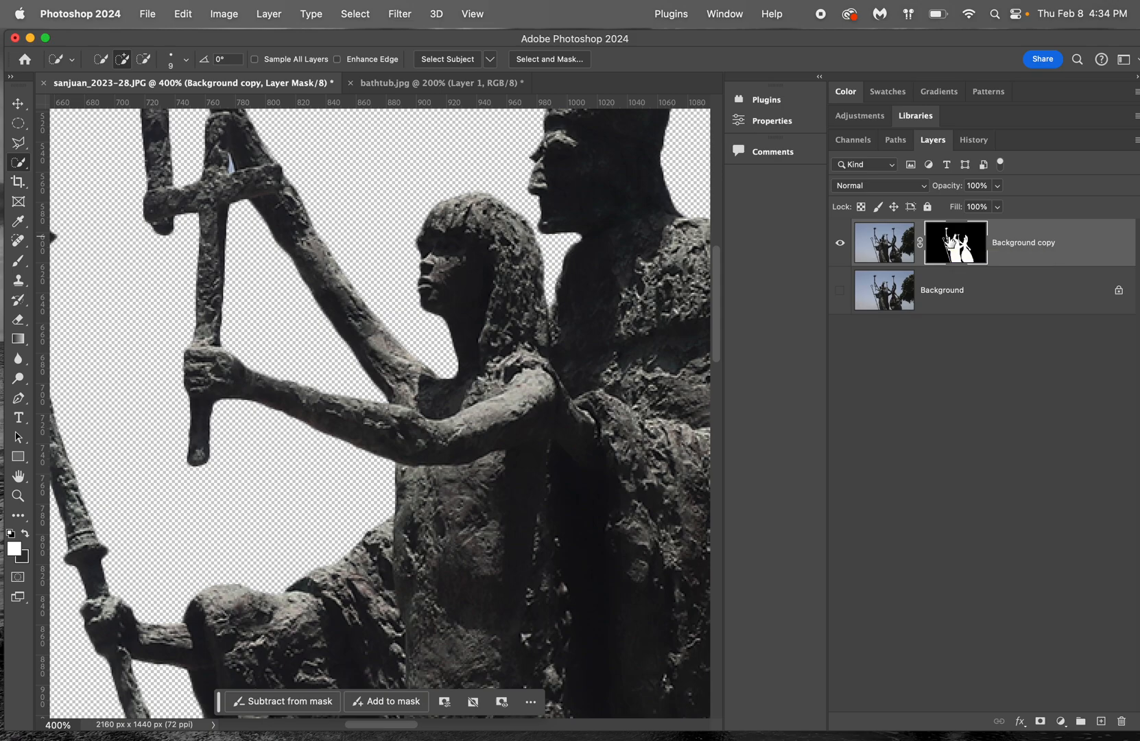
{"action": "scroll", "coordinate": [463, 575], "scroll_direction": "right", "scroll_amount": 10}
{"action": "scroll", "coordinate": [463, 574], "scroll_direction": "down", "scroll_amount": 5}
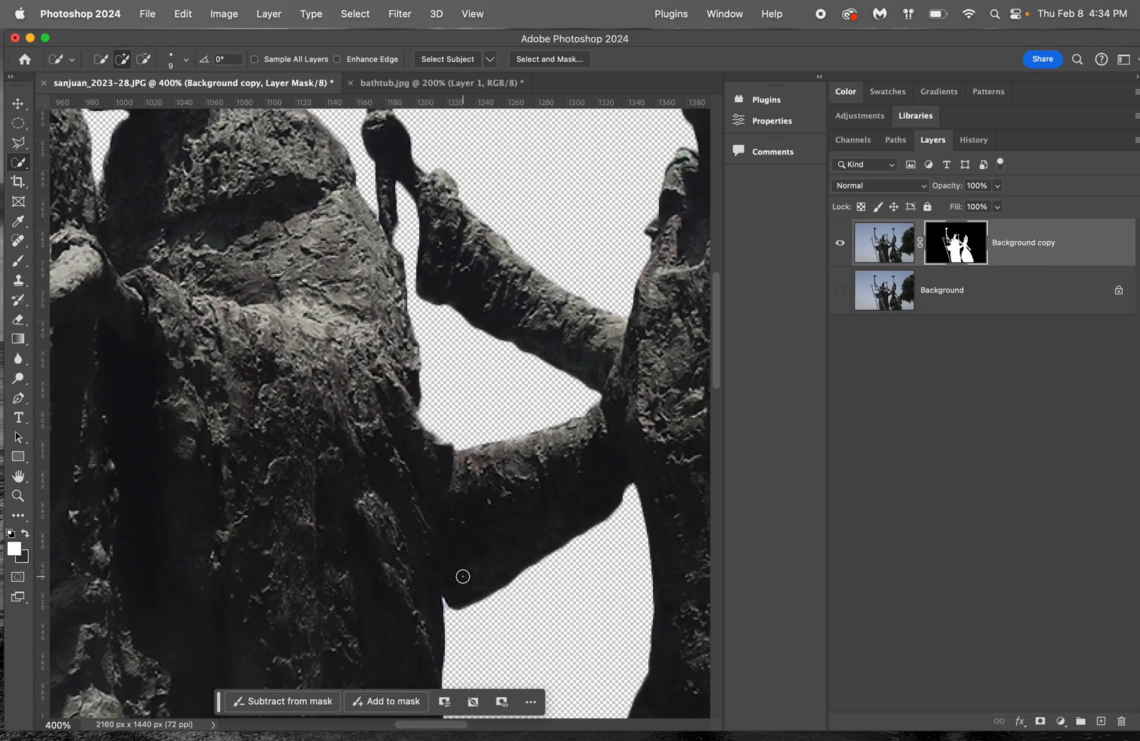
{"action": "scroll", "coordinate": [463, 575], "scroll_direction": "right", "scroll_amount": 8}
{"action": "scroll", "coordinate": [464, 574], "scroll_direction": "down", "scroll_amount": 5}
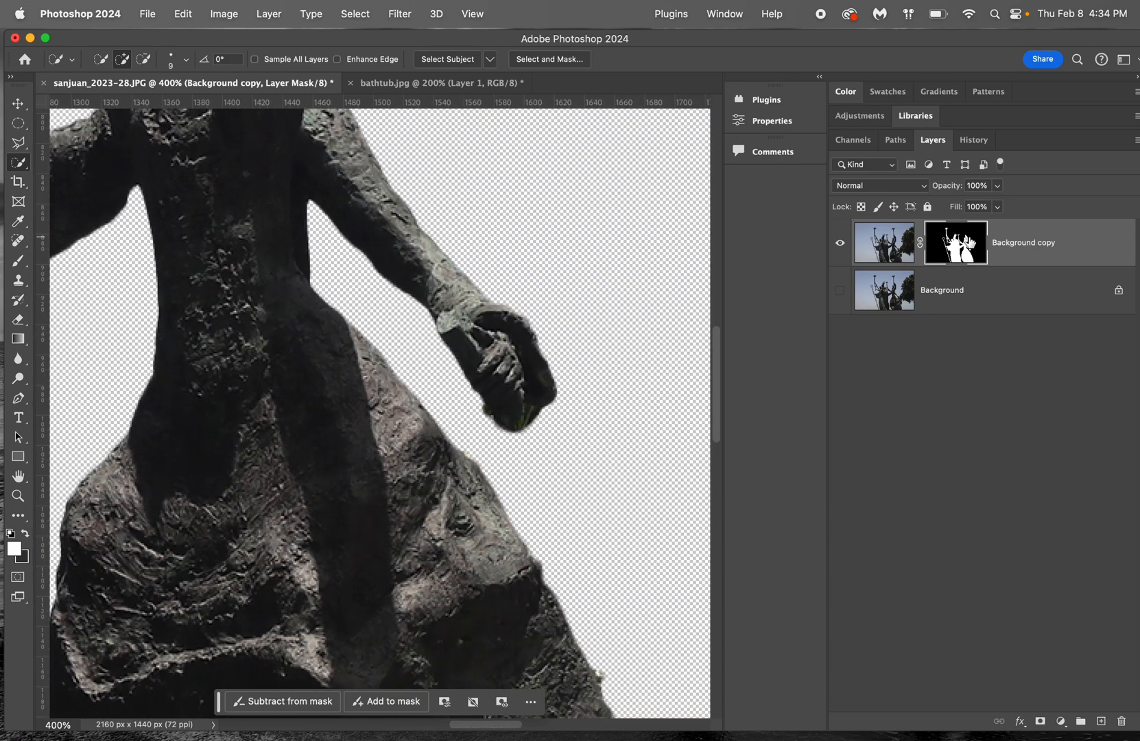
{"action": "left_click", "coordinate": [875, 254]}
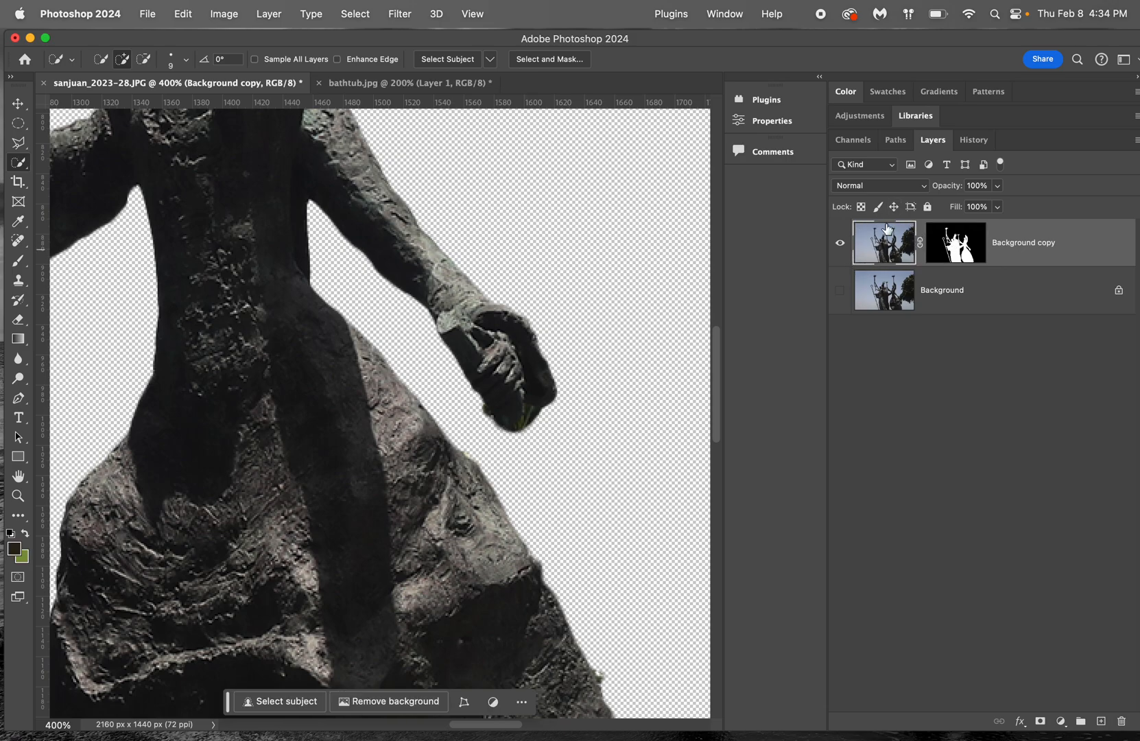
{"action": "left_click", "coordinate": [981, 250]}
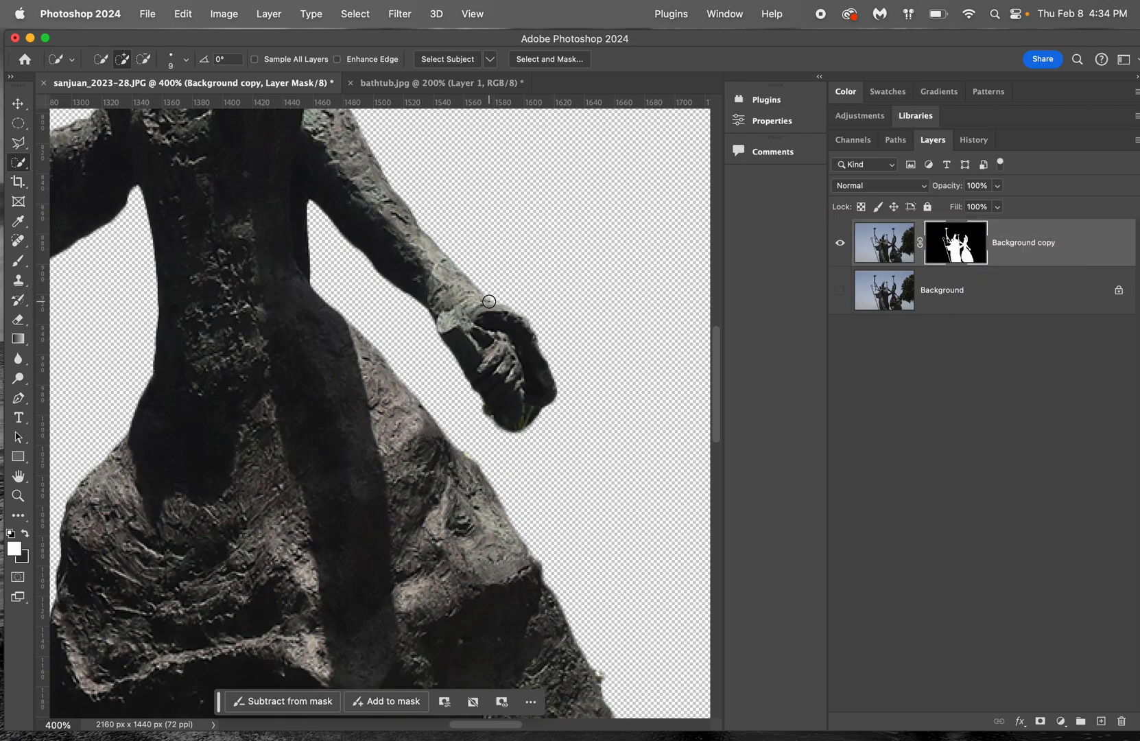
{"action": "mouse_move", "coordinate": [489, 300]}
{"action": "left_mouse_down"}
{"action": "mouse_move", "coordinate": [528, 274]}
{"action": "mouse_move", "coordinate": [549, 343]}
{"action": "left_mouse_up"}
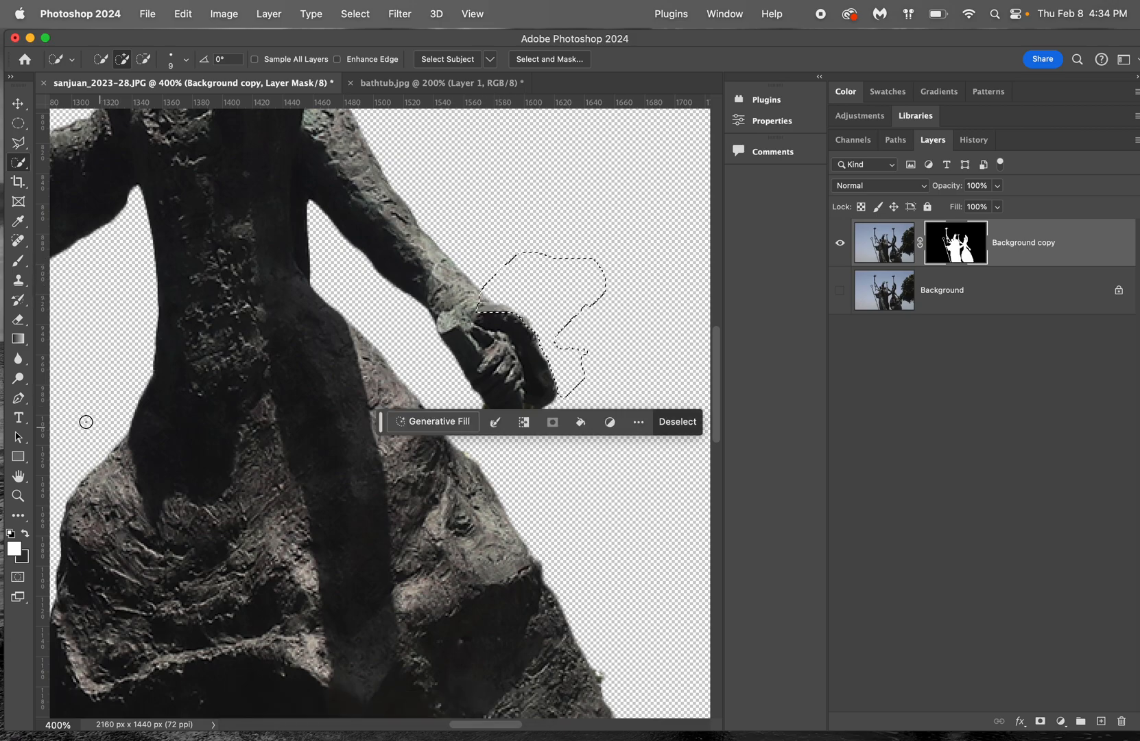
{"action": "key", "text": "super+d"}
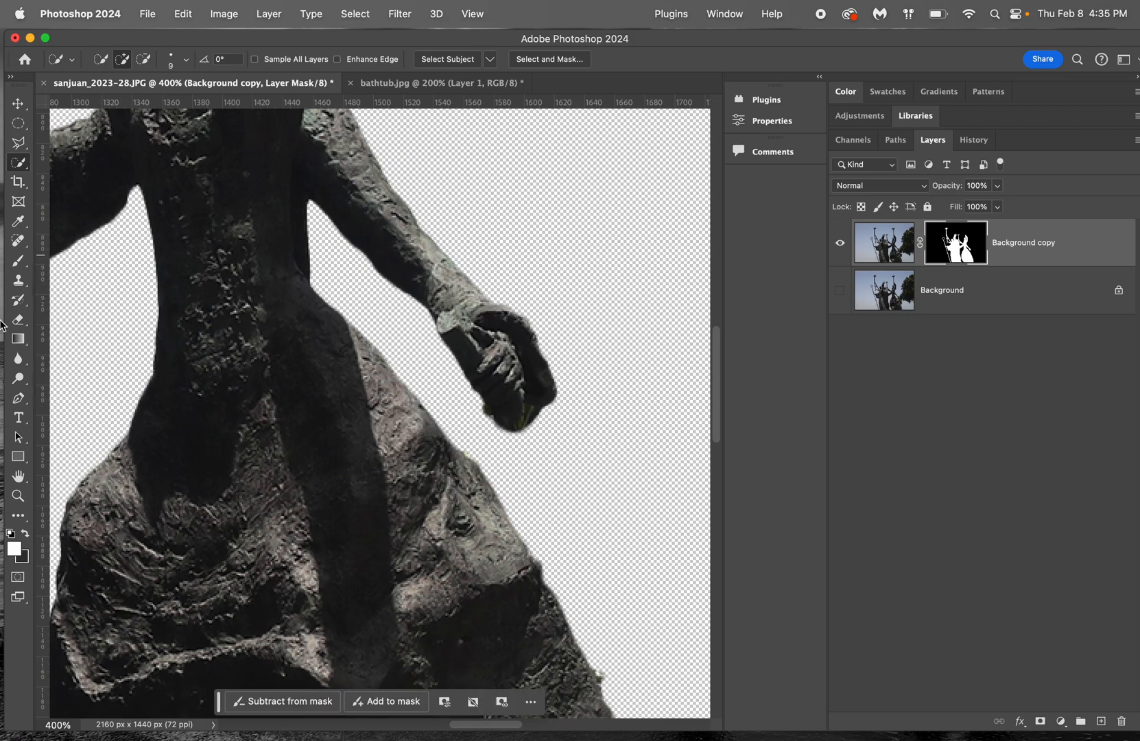
Try painting white on the layer mask beside the far-right figure's hand with an 80 px soft brush, and undo the stroke
{"action": "left_click", "coordinate": [20, 265]}
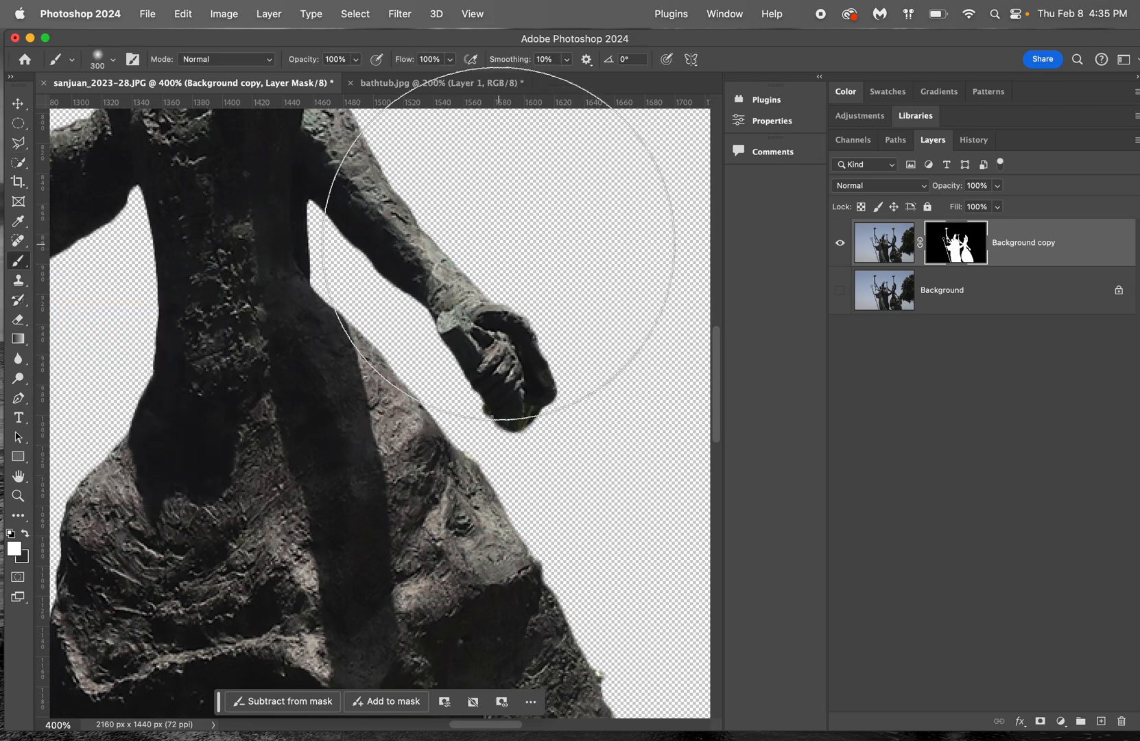
{"action": "key", "text": "bracketleft"}
{"action": "key", "text": "bracketleft"}
{"action": "key", "text": "bracketleft"}
{"action": "key", "text": "bracketleft"}
{"action": "key", "text": "bracketleft"}
{"action": "key", "text": "bracketleft"}
{"action": "key", "text": "bracketleft"}
{"action": "key", "text": "bracketleft"}
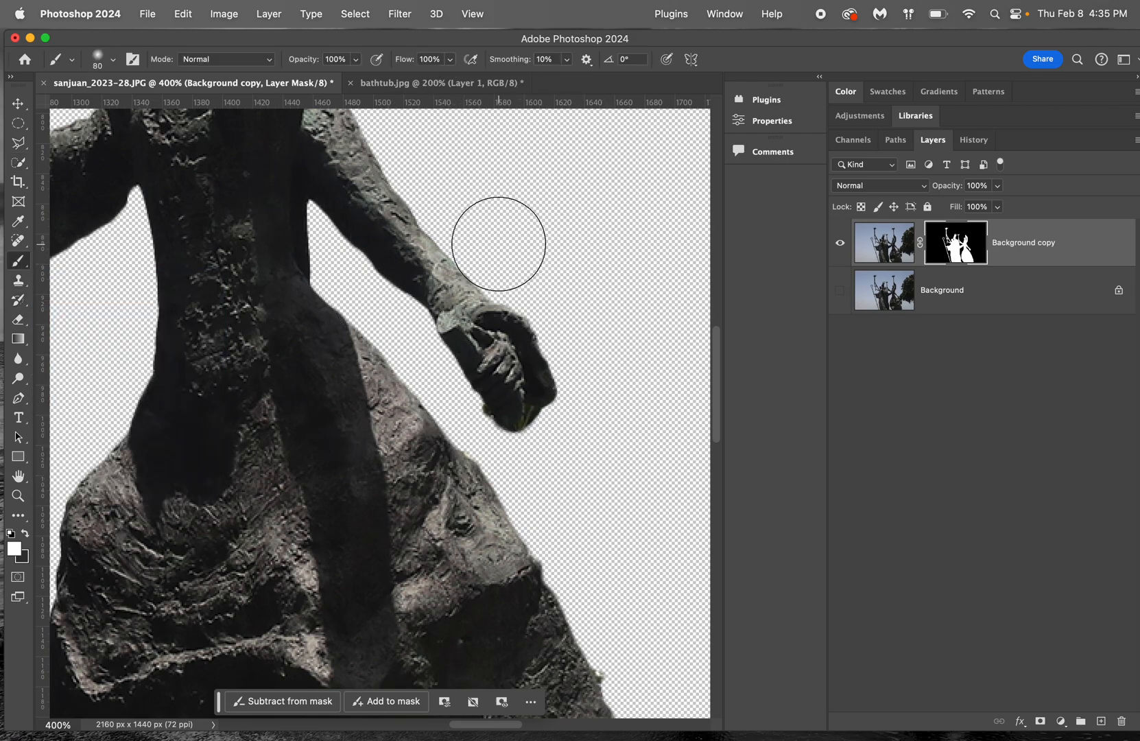
{"action": "mouse_move", "coordinate": [498, 243]}
{"action": "left_mouse_down"}
{"action": "mouse_move", "coordinate": [536, 214]}
{"action": "mouse_move", "coordinate": [490, 248]}
{"action": "mouse_move", "coordinate": [505, 229]}
{"action": "mouse_move", "coordinate": [526, 259]}
{"action": "mouse_move", "coordinate": [531, 228]}
{"action": "mouse_move", "coordinate": [544, 254]}
{"action": "mouse_move", "coordinate": [495, 268]}
{"action": "mouse_move", "coordinate": [502, 244]}
{"action": "mouse_move", "coordinate": [509, 264]}
{"action": "mouse_move", "coordinate": [498, 259]}
{"action": "mouse_move", "coordinate": [548, 258]}
{"action": "mouse_move", "coordinate": [535, 285]}
{"action": "mouse_move", "coordinate": [567, 332]}
{"action": "mouse_move", "coordinate": [573, 366]}
{"action": "mouse_move", "coordinate": [561, 385]}
{"action": "mouse_move", "coordinate": [596, 296]}
{"action": "mouse_move", "coordinate": [602, 402]}
{"action": "left_mouse_up"}
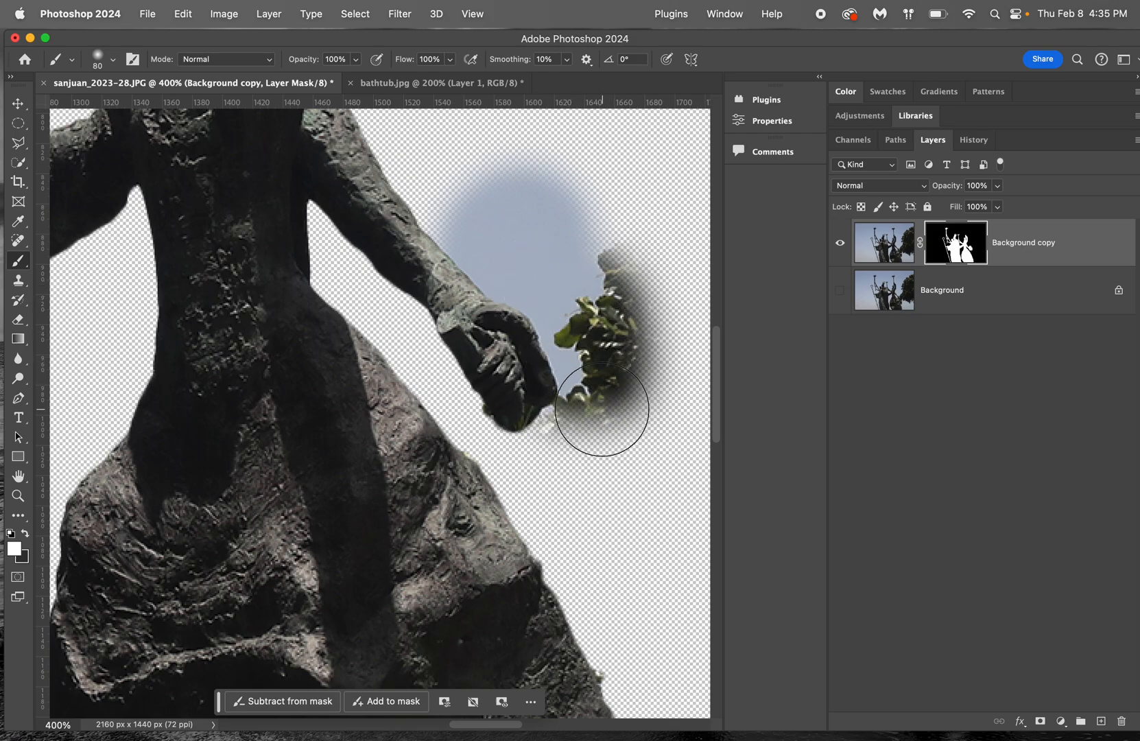
{"action": "key", "text": "super+z"}
{"action": "key", "text": "super+z"}
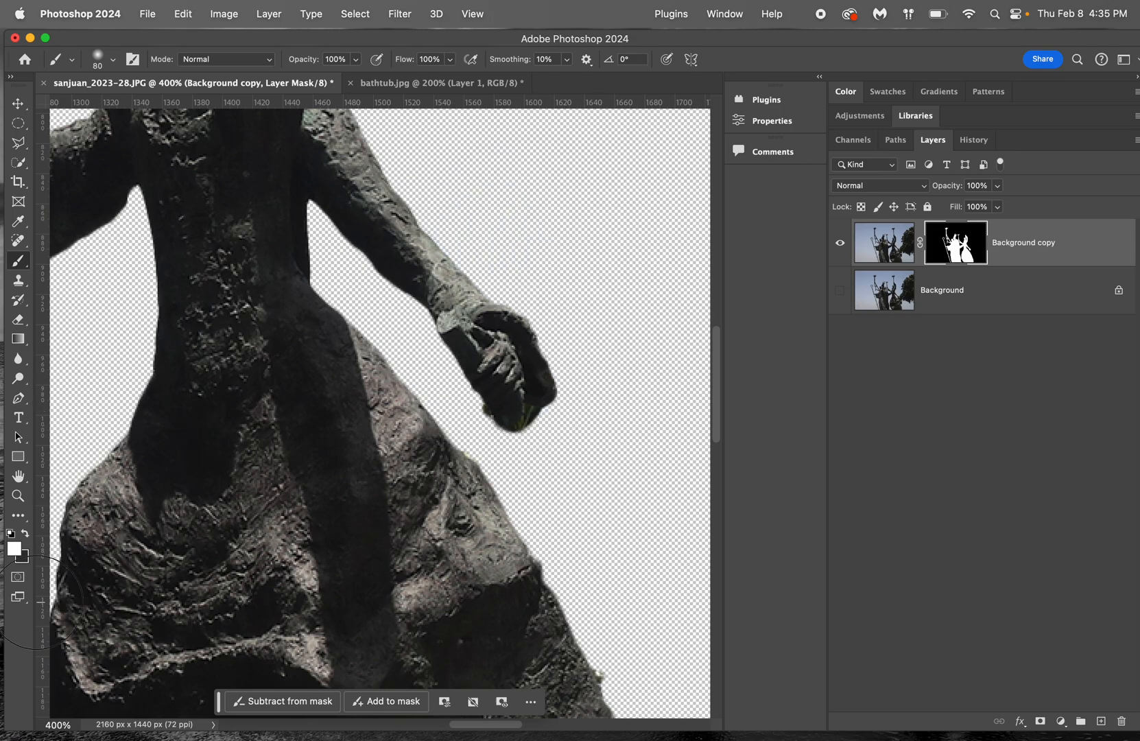
Switch the painting colour to black and try hiding part of the skirt on the layer mask, undoing the stroke
{"action": "left_click", "coordinate": [26, 535]}
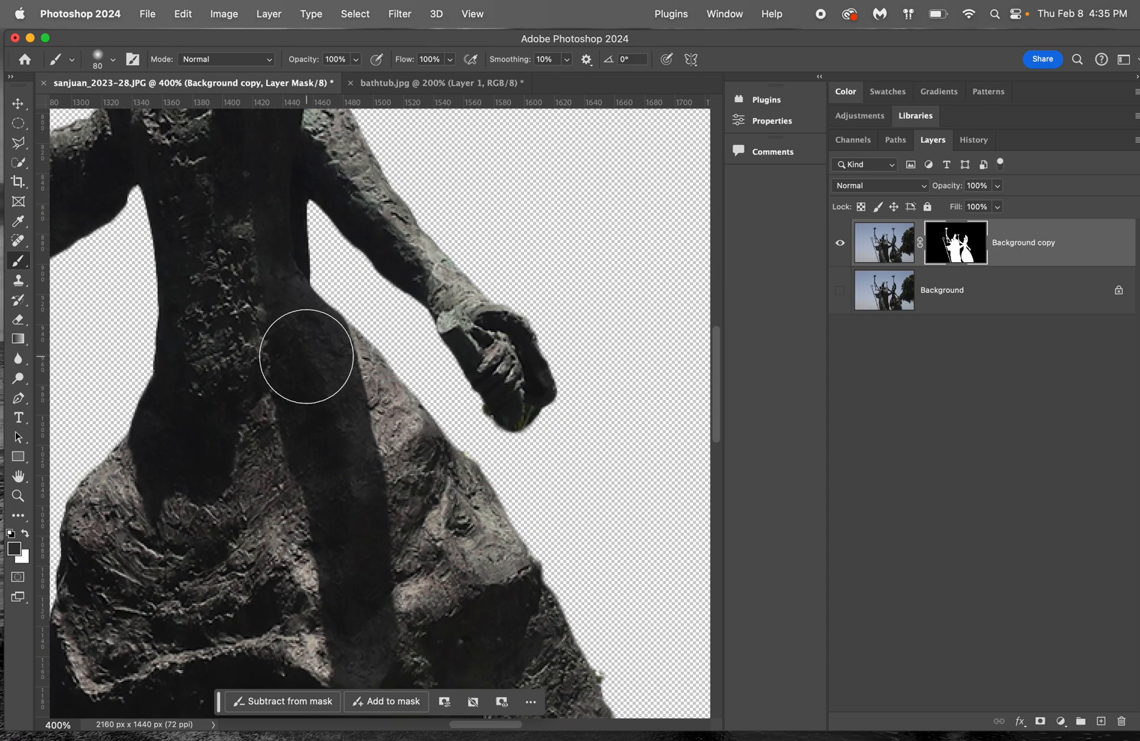
{"action": "mouse_move", "coordinate": [407, 453]}
{"action": "left_mouse_down"}
{"action": "mouse_move", "coordinate": [374, 473]}
{"action": "mouse_move", "coordinate": [408, 457]}
{"action": "mouse_move", "coordinate": [374, 458]}
{"action": "mouse_move", "coordinate": [403, 453]}
{"action": "left_mouse_up"}
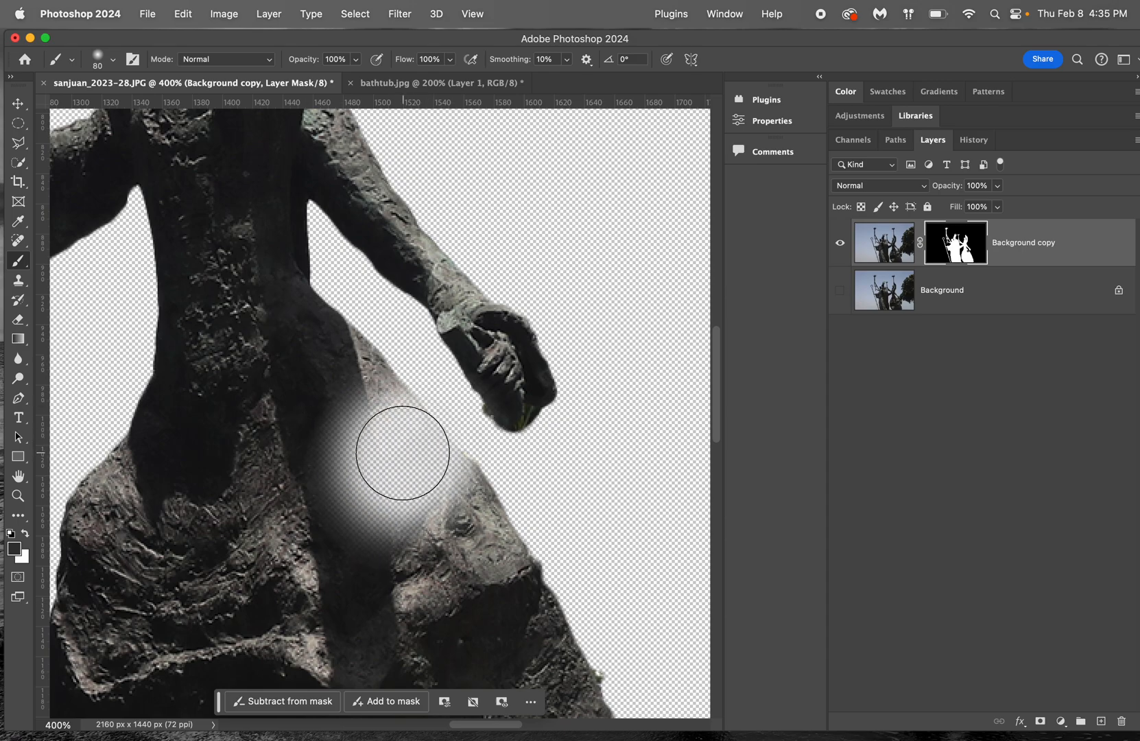
{"action": "key", "text": "super+z"}
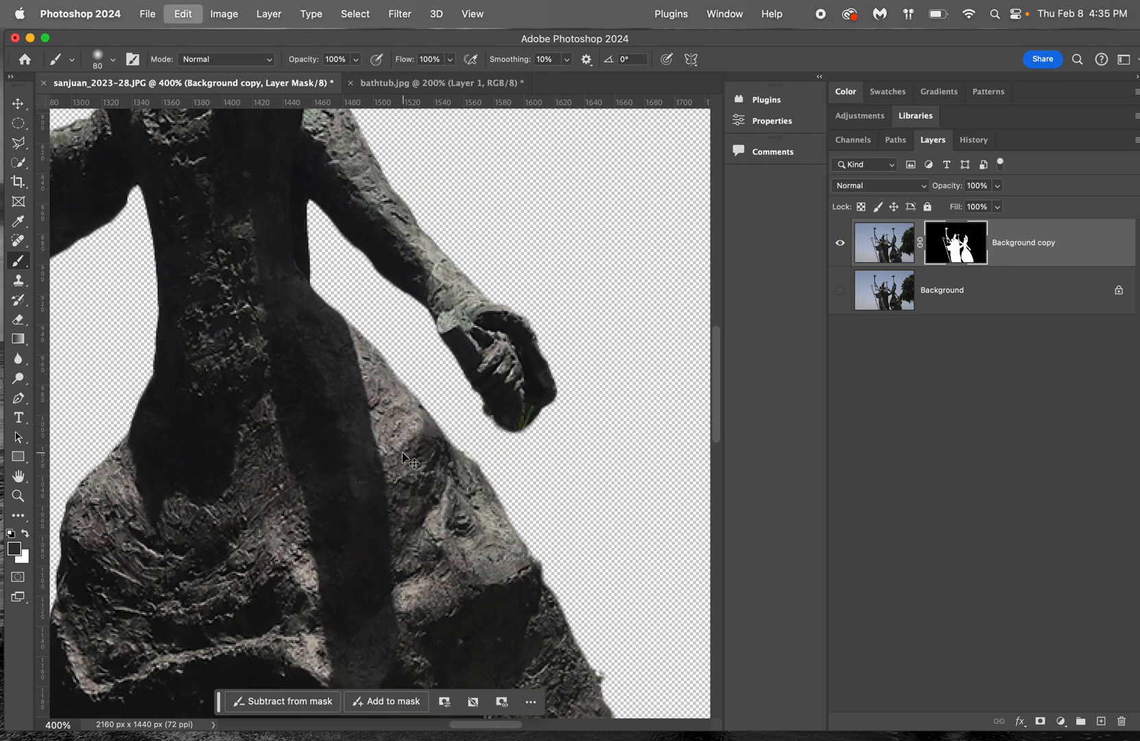
Set the brush to 12 px with 100% hardness
{"action": "key", "text": "bracketleft"}
{"action": "key", "text": "bracketleft"}
{"action": "key", "text": "bracketleft"}
{"action": "key", "text": "bracketleft"}
{"action": "key", "text": "bracketleft"}
{"action": "key", "text": "bracketleft"}
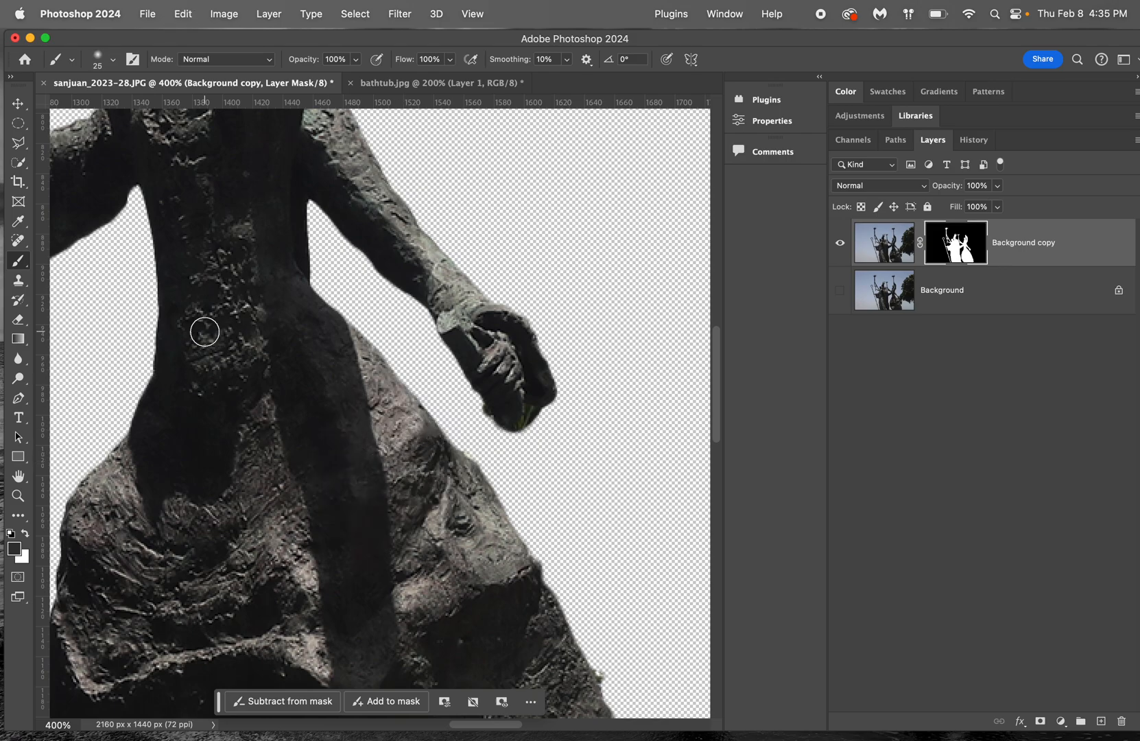
{"action": "left_click", "coordinate": [100, 64]}
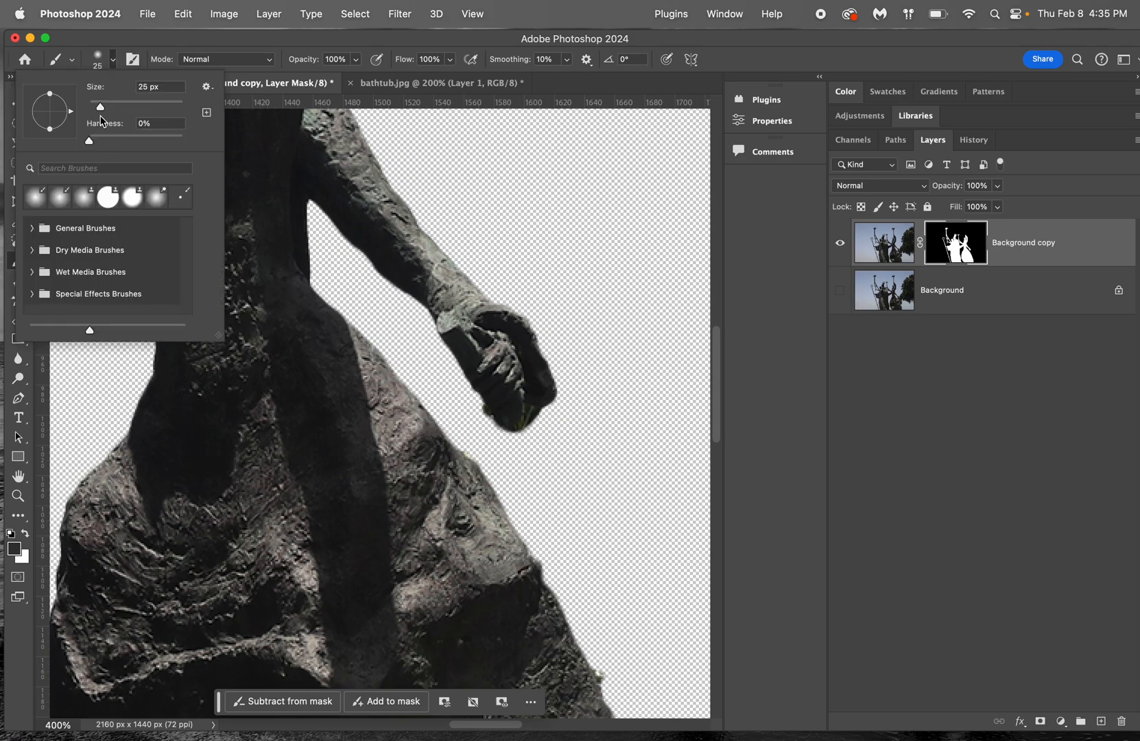
{"action": "left_click_drag", "start_coordinate": [96, 141], "coordinate": [184, 140]}
{"action": "left_click_drag", "start_coordinate": [101, 108], "coordinate": [95, 108]}
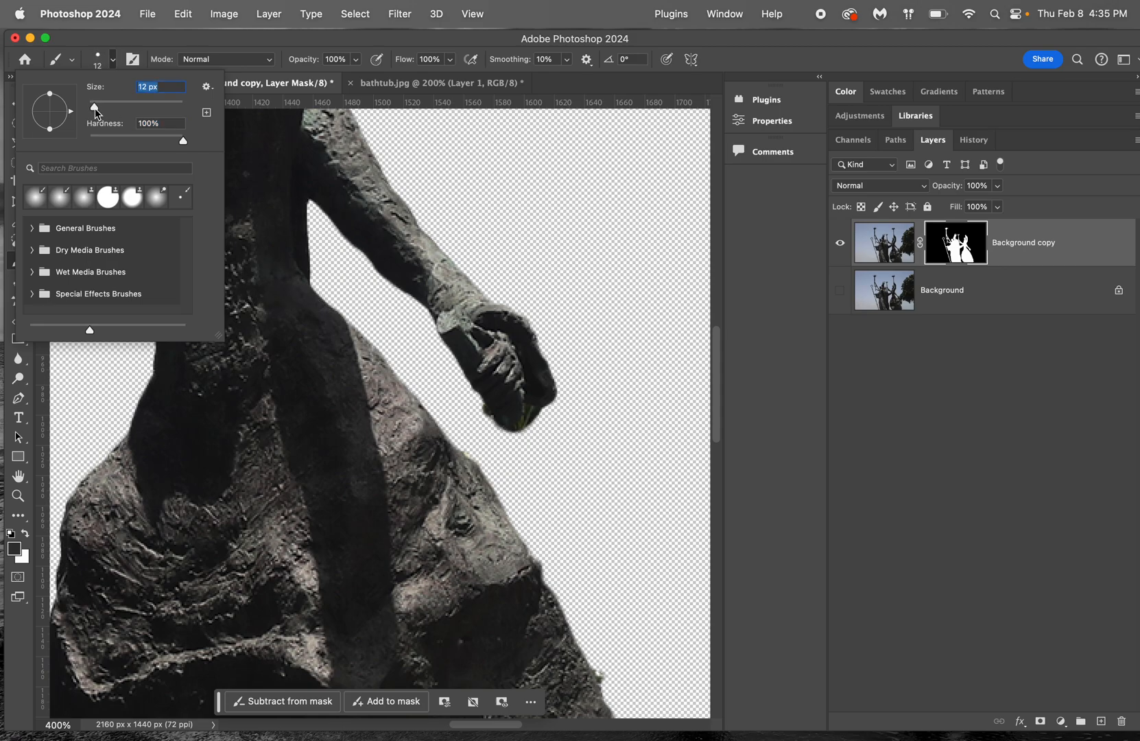
{"action": "left_click", "coordinate": [302, 265]}
{"action": "key", "text": "super+z"}
Paint black on the layer mask to hide the leftover speck on the outer edge of the right figure's skirt
{"action": "key", "text": "super+plus"}
{"action": "key", "text": "super+plus"}
{"action": "key", "text": "super+plus"}
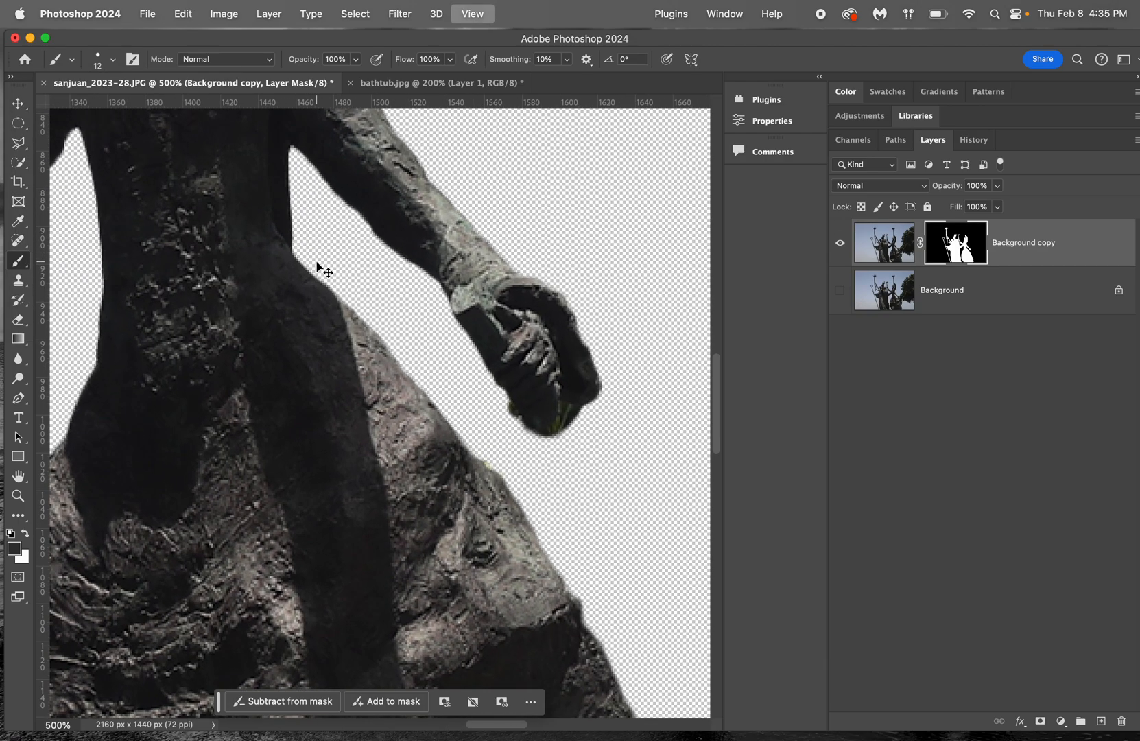
{"action": "scroll", "coordinate": [317, 262], "scroll_direction": "right", "scroll_amount": 4}
{"action": "scroll", "coordinate": [317, 262], "scroll_direction": "down", "scroll_amount": 4}
{"action": "scroll", "coordinate": [317, 262], "scroll_direction": "right", "scroll_amount": 2}
{"action": "scroll", "coordinate": [317, 262], "scroll_direction": "down", "scroll_amount": 2}
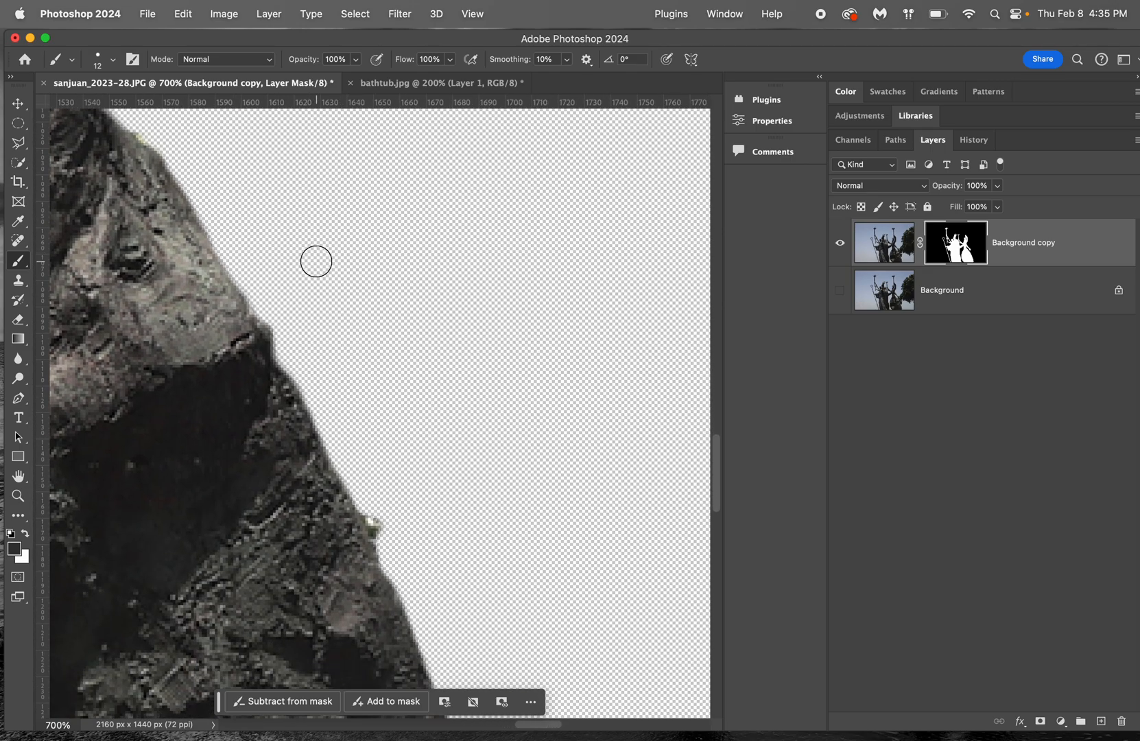
{"action": "mouse_move", "coordinate": [388, 528]}
{"action": "left_mouse_down"}
{"action": "mouse_move", "coordinate": [374, 512]}
{"action": "mouse_move", "coordinate": [396, 539]}
{"action": "left_mouse_up"}
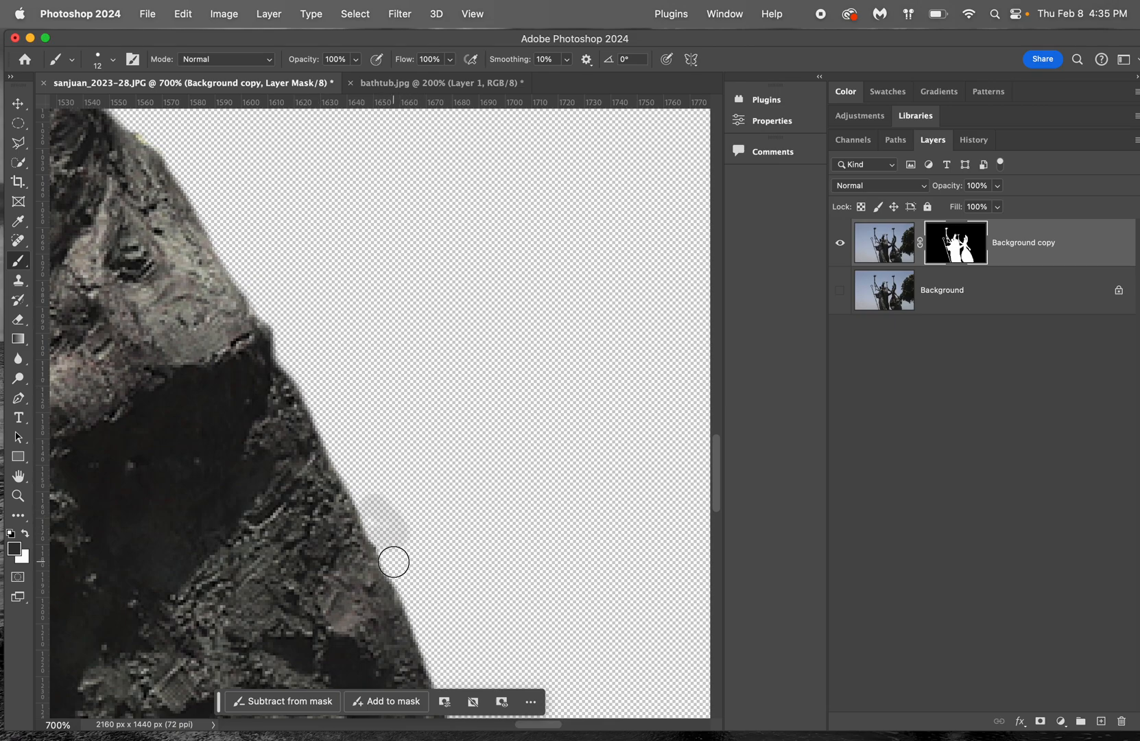
Switch to white (ffffff) and try restoring the skirt edge on the layer mask, undoing the stroke
{"action": "left_click", "coordinate": [26, 533]}
{"action": "left_click_drag", "start_coordinate": [346, 535], "coordinate": [376, 518]}
{"action": "key", "text": "super+z"}
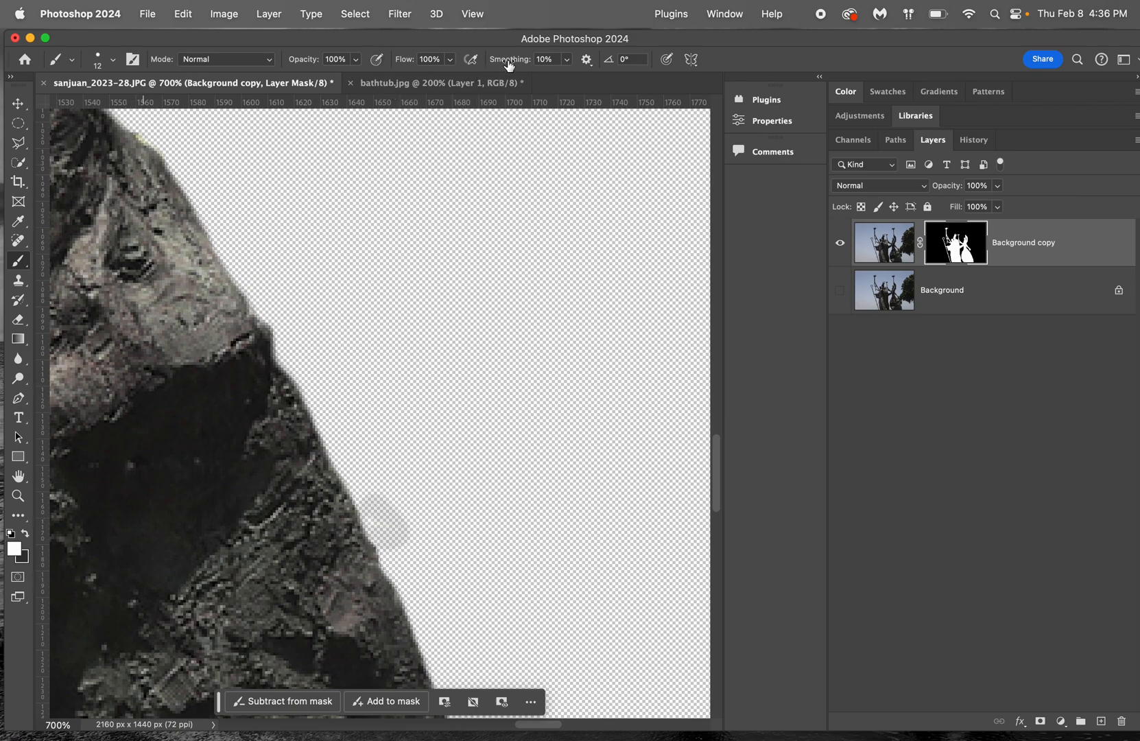
{"action": "left_click", "coordinate": [16, 558]}
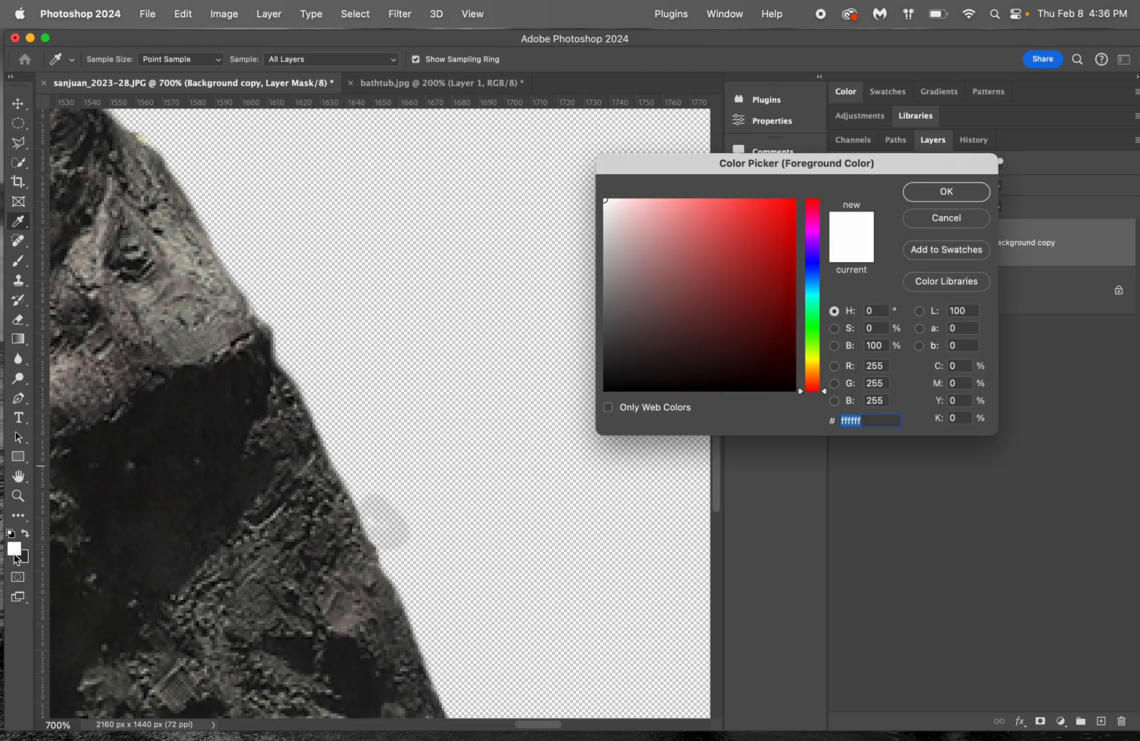
{"action": "left_click", "coordinate": [948, 194]}
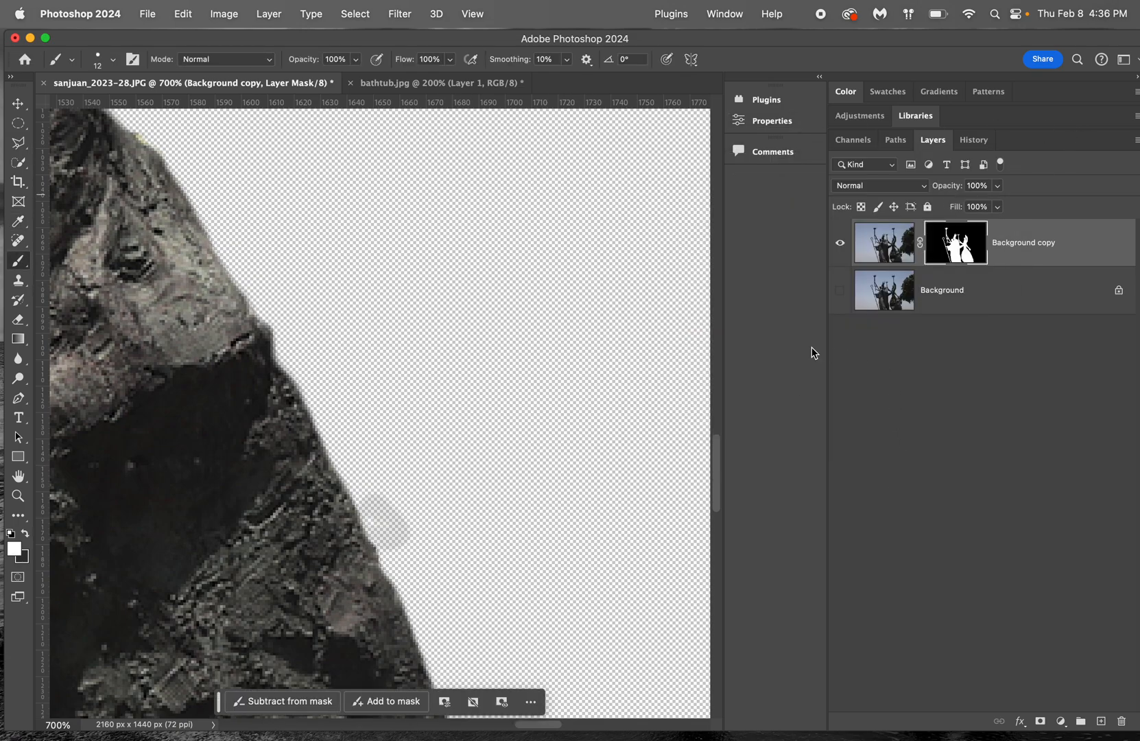
Review the whole masked statue group
{"action": "key", "text": "super+minus"}
{"action": "key", "text": "super+minus"}
{"action": "key", "text": "super+minus"}
{"action": "key", "text": "super+minus"}
{"action": "key", "text": "super+minus"}
{"action": "key", "text": "super+minus"}
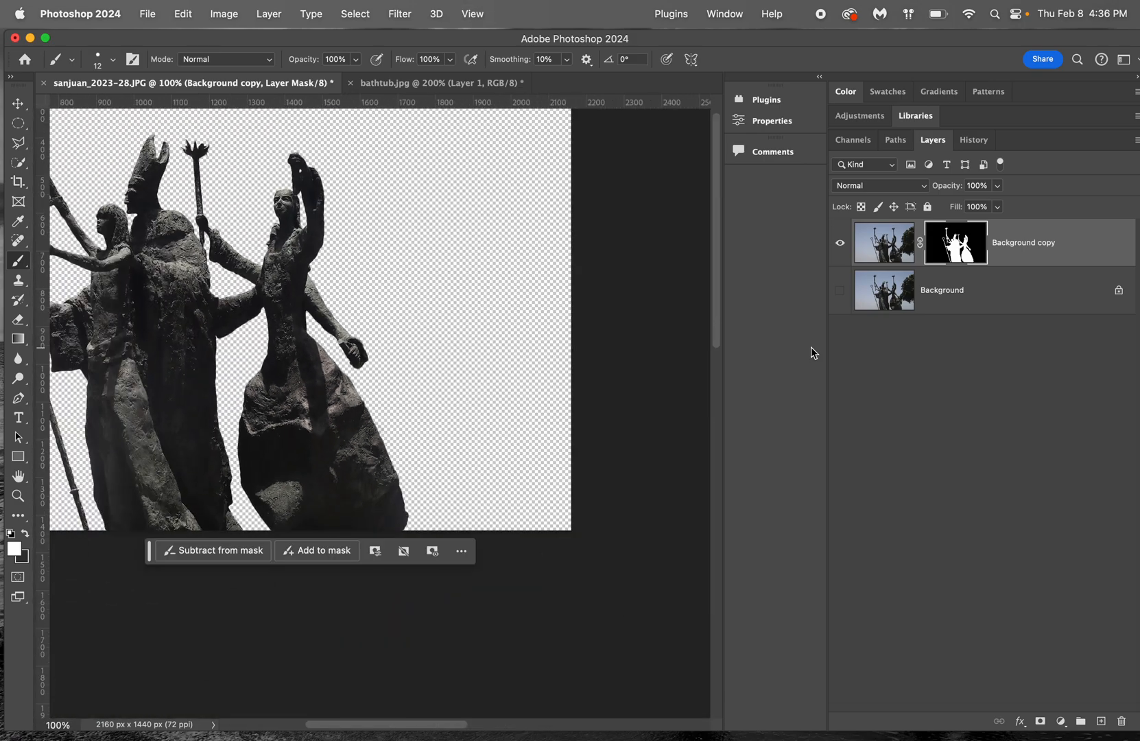
{"action": "key", "text": "super+minus"}
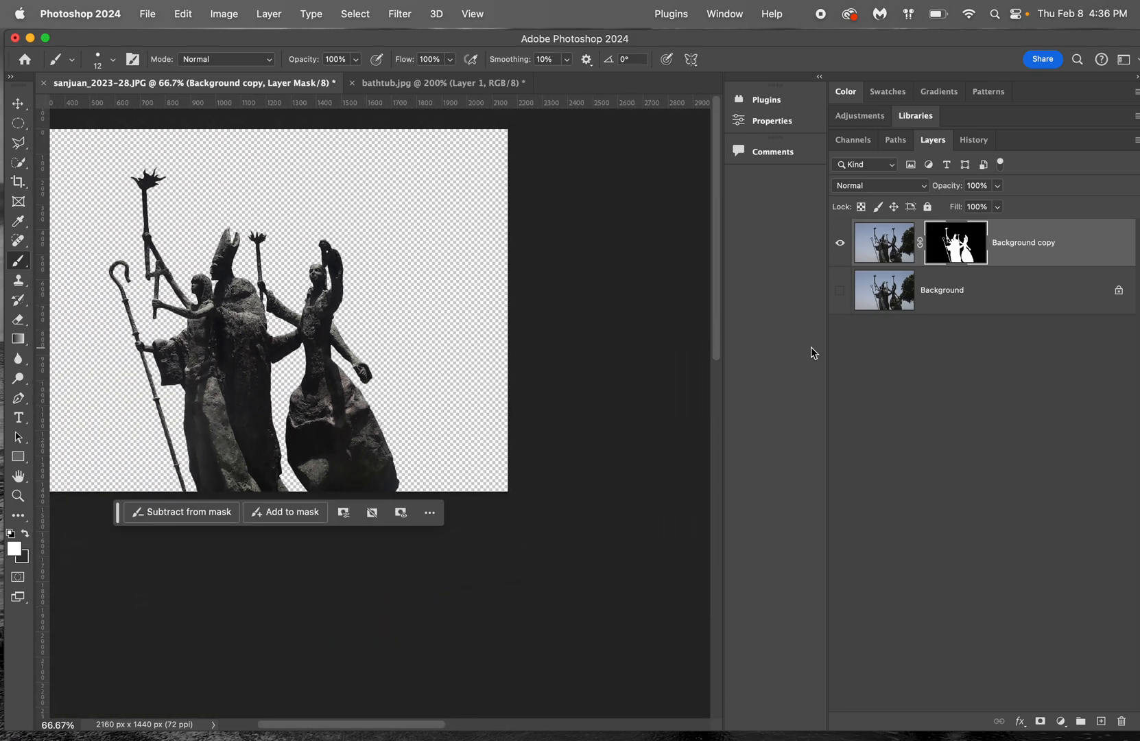